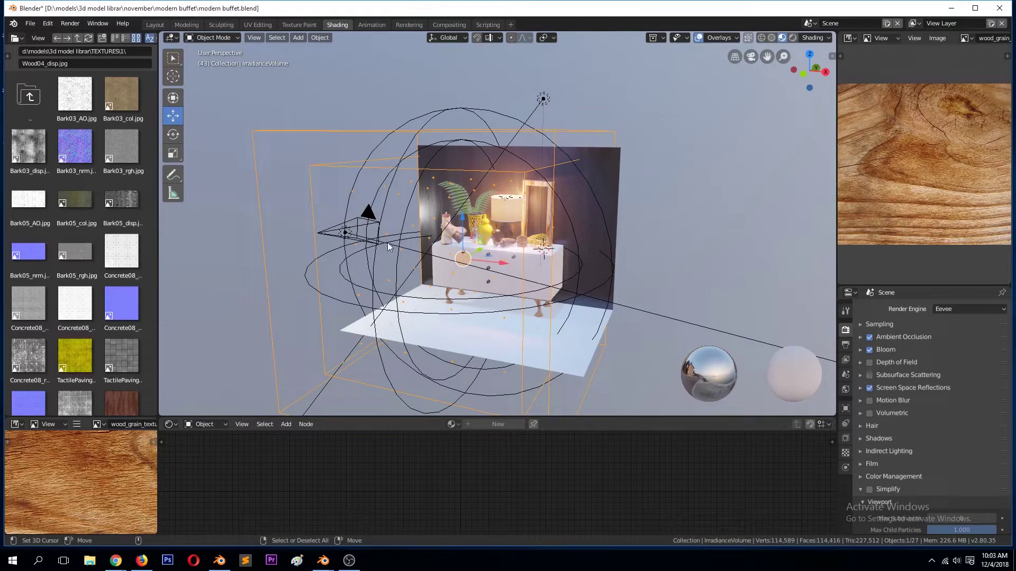
# Bring the other Blender window, holding the hourglass lattice model, to the front
pyautogui.rightClick(320, 564)
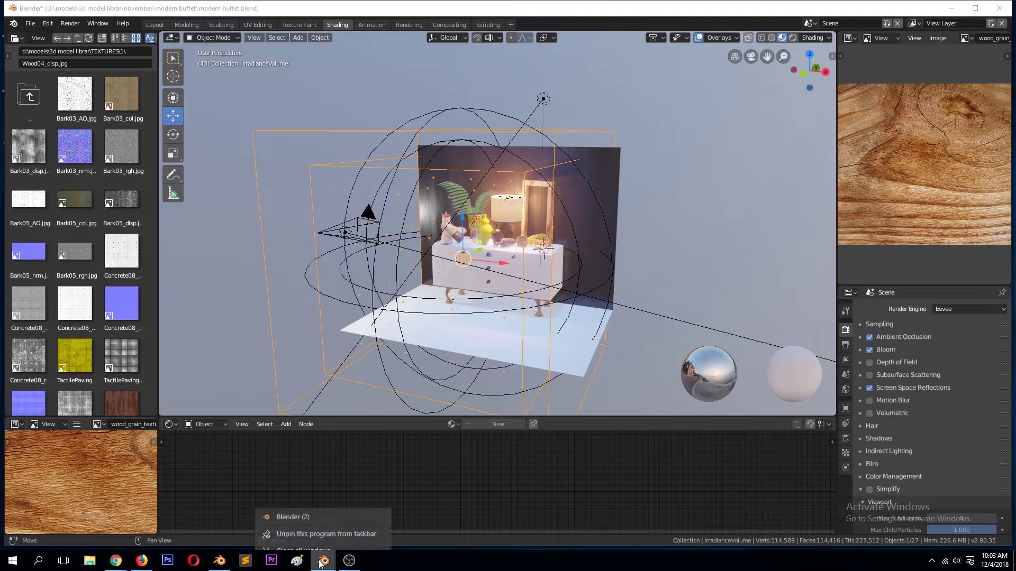
pyautogui.click(323, 561)
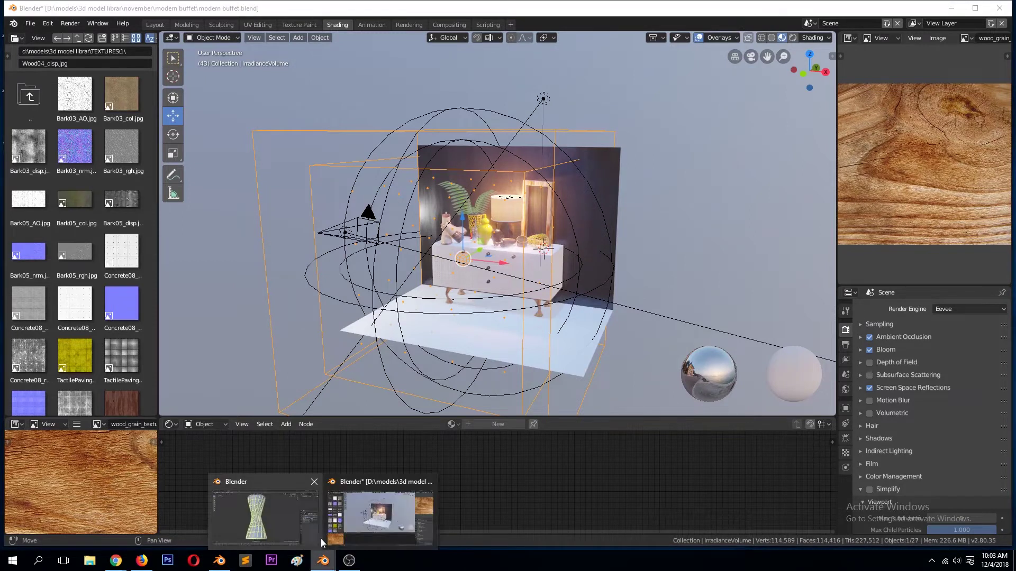
# Box-select and delete the two hourglass objects
pyautogui.click(313, 516)
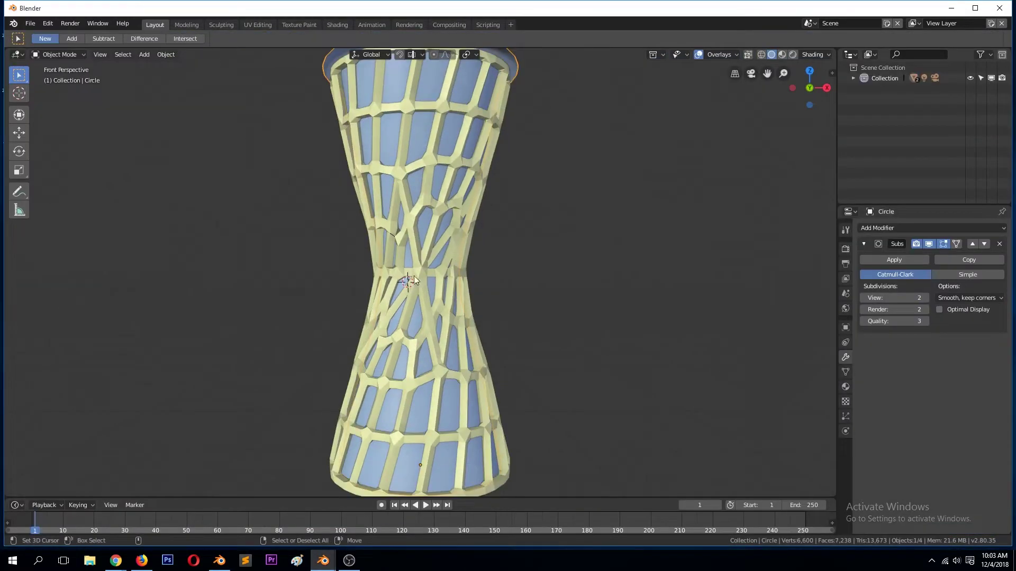
pyautogui.scroll(-1, 356, 245)
pyautogui.scroll(-3, 357, 244)
pyautogui.press('b')
pyautogui.moveTo(284, 170); pyautogui.dragTo(484, 343)
pyautogui.press('x')
pyautogui.click(487, 335)
# Add a cube and scale it up to 1.702
pyautogui.hotkey('shift', 'a')
pyautogui.moveTo(453, 285)
pyautogui.click(510, 296)
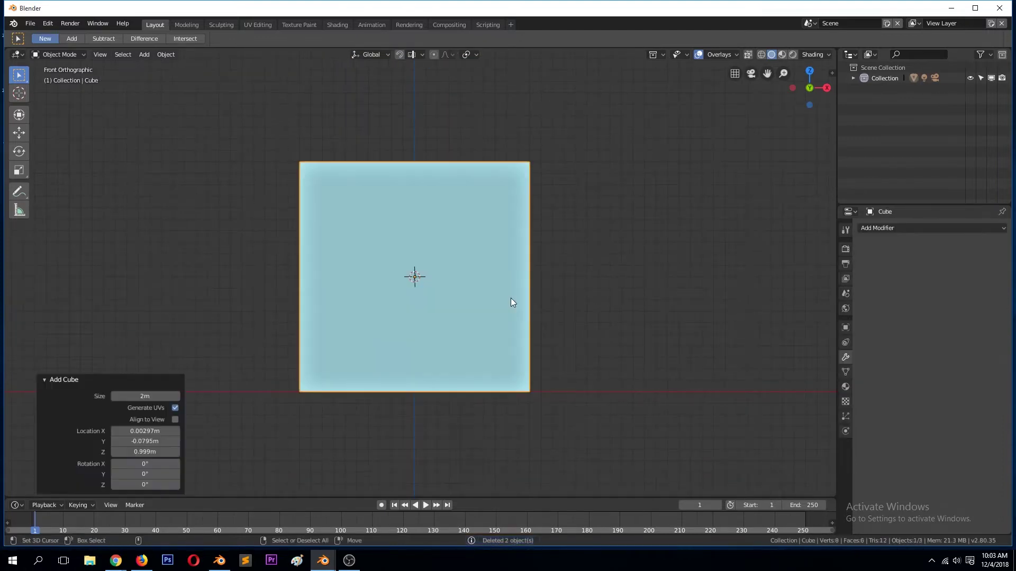
pyautogui.press('s')
pyautogui.click(570, 339)
pyautogui.moveTo(570, 338); pyautogui.dragTo(416, 344, button='middle')
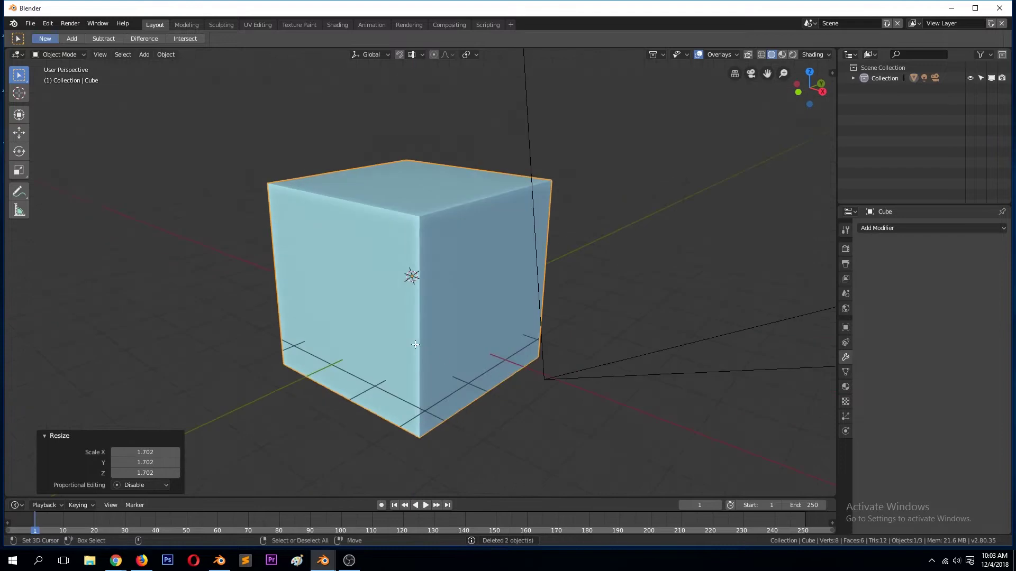
# Delete only the cube's front face so the box is open-fronted
pyautogui.press('Tab')
pyautogui.press('3')
pyautogui.click(373, 309)
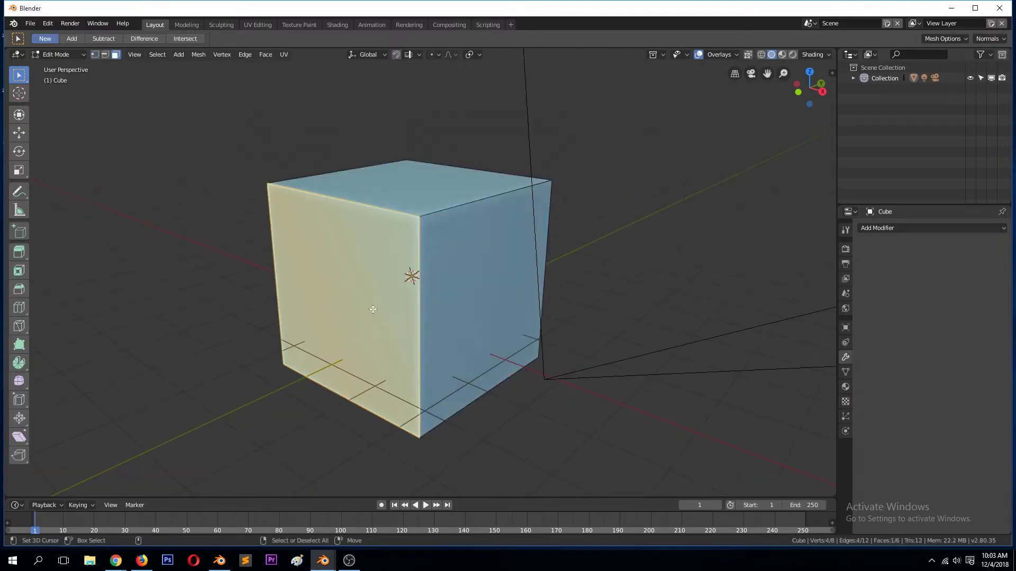
pyautogui.press('x')
pyautogui.click(373, 310)
pyautogui.hotkey('ctrl', 'z')
pyautogui.press('x')
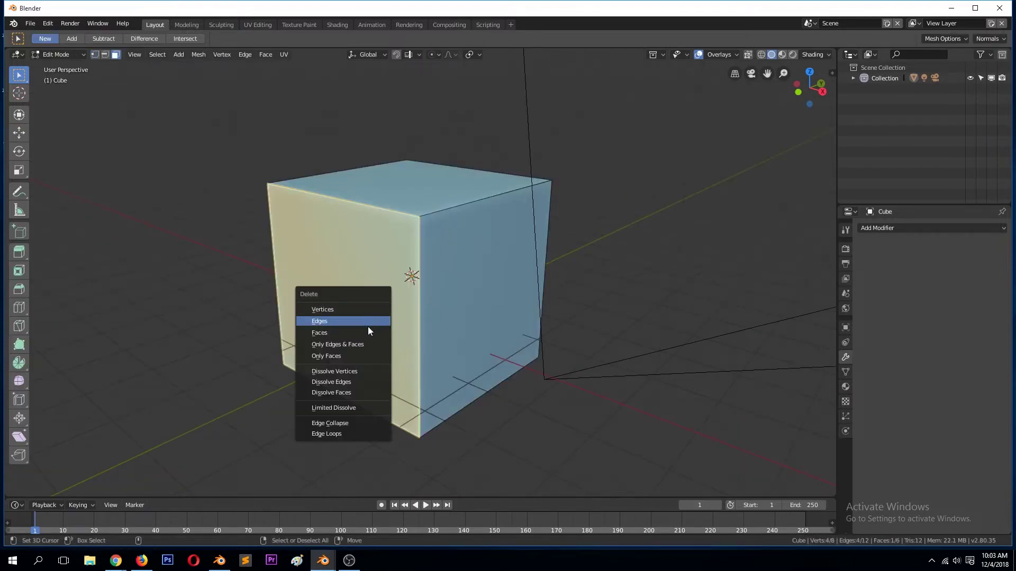
pyautogui.click(369, 331)
pyautogui.press('Tab')
pyautogui.moveTo(370, 330); pyautogui.dragTo(434, 330, button='middle')
# Add Suzanne, then move it up and back along Y into the cube
pyautogui.hotkey('shift', 'a')
pyautogui.moveTo(434, 332)
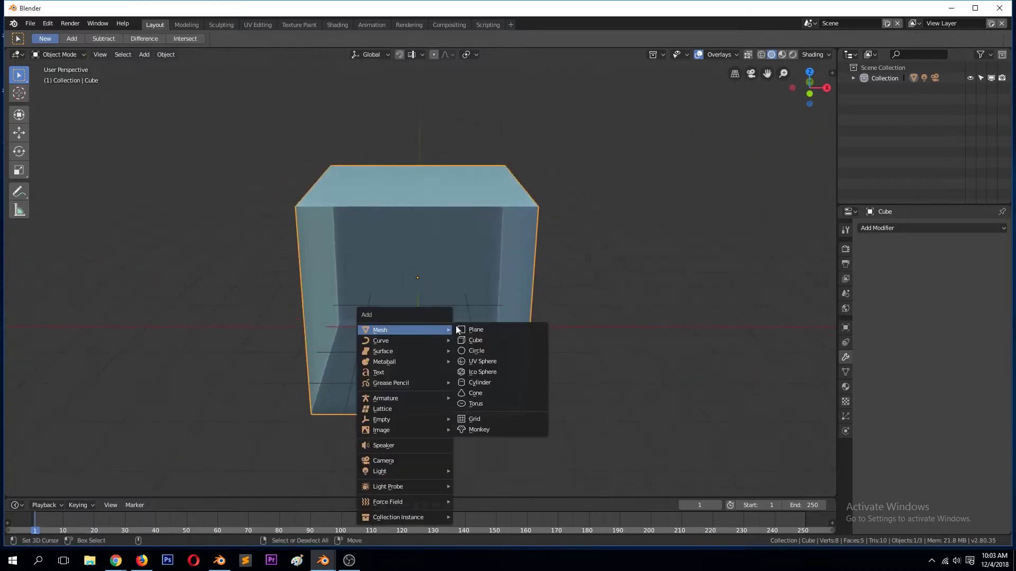
pyautogui.click(482, 430)
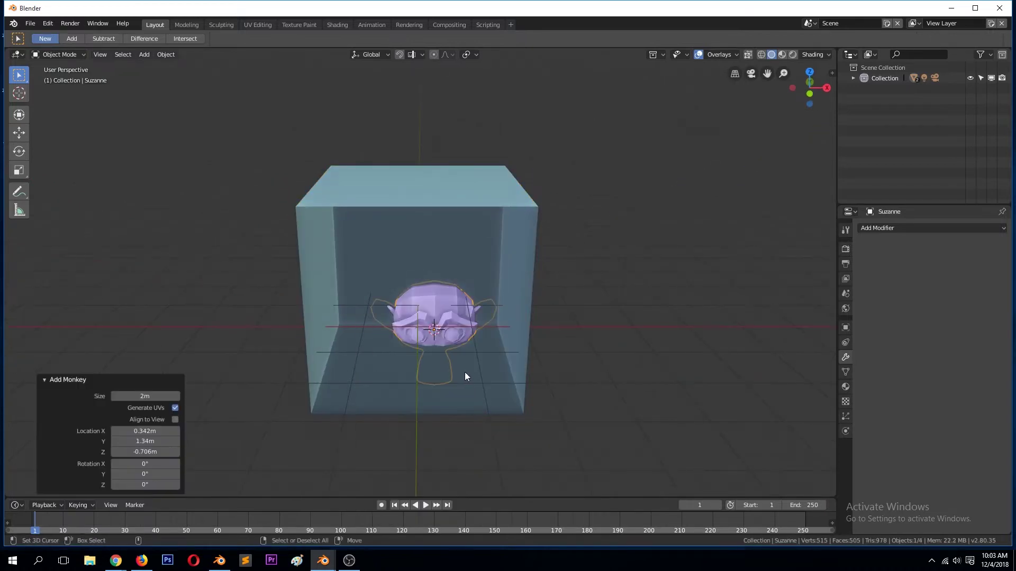
pyautogui.press('g')
pyautogui.click(468, 344)
pyautogui.moveTo(469, 344); pyautogui.dragTo(482, 314, button='middle')
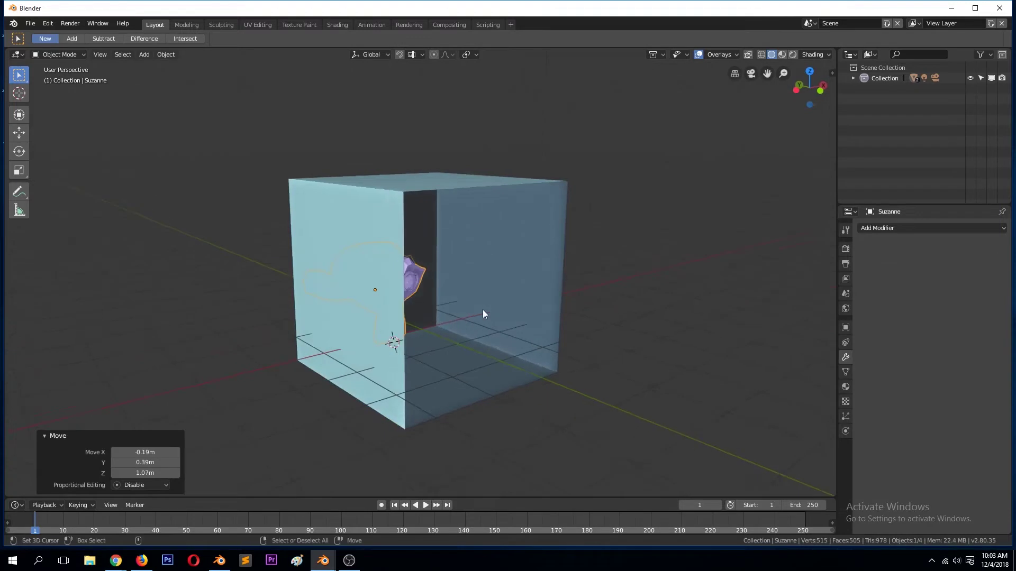
pyautogui.press('g')
pyautogui.press('y')
pyautogui.click(531, 330)
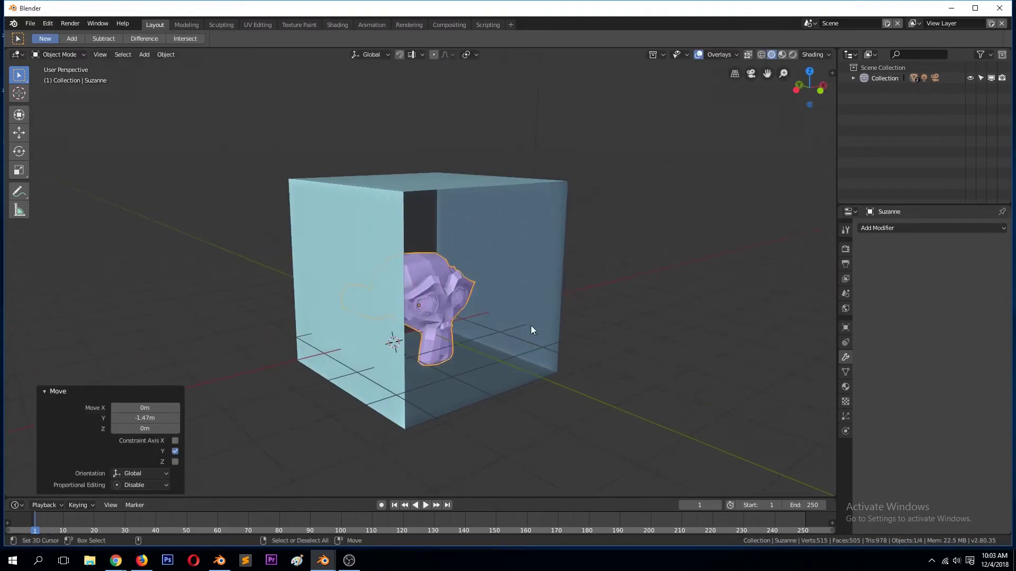
# Add a UV sphere scaled to 0.262, with small spheres at the cube's top-left and top-right
pyautogui.press('KP_1')
pyautogui.hotkey('shift', 'a')
pyautogui.moveTo(369, 216)
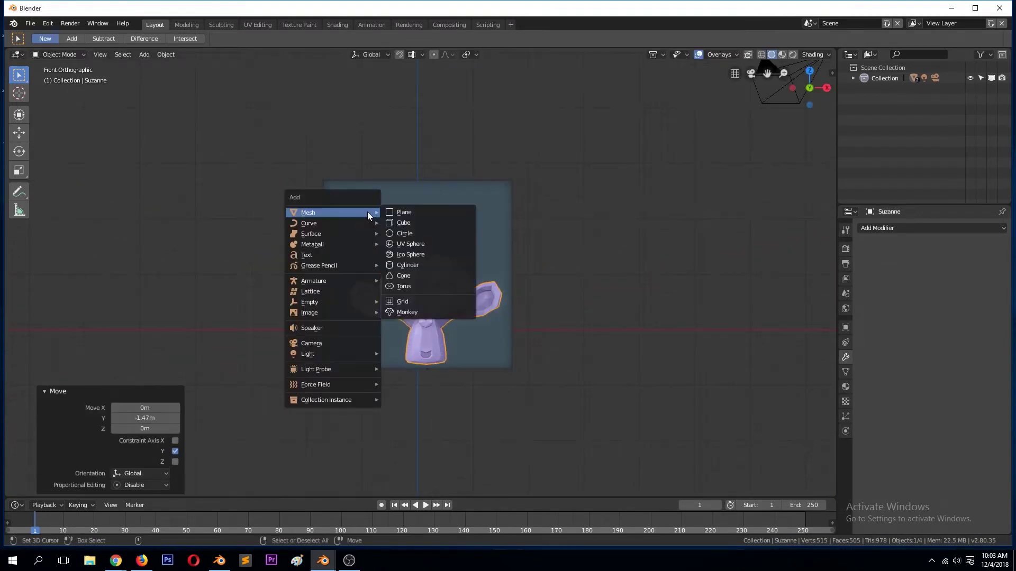
pyautogui.click(422, 243)
pyautogui.press('s')
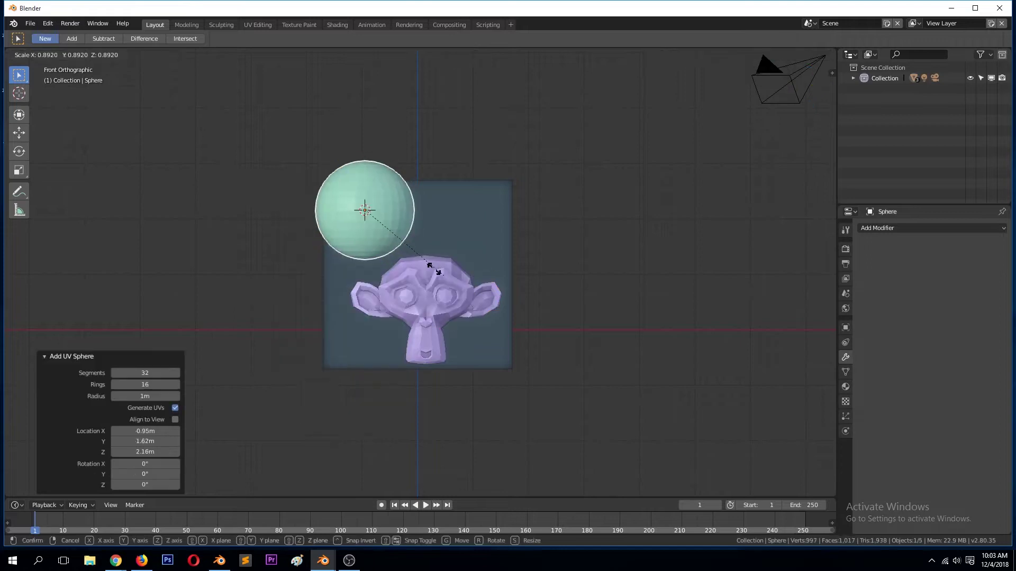
pyautogui.click(374, 234)
pyautogui.press('g')
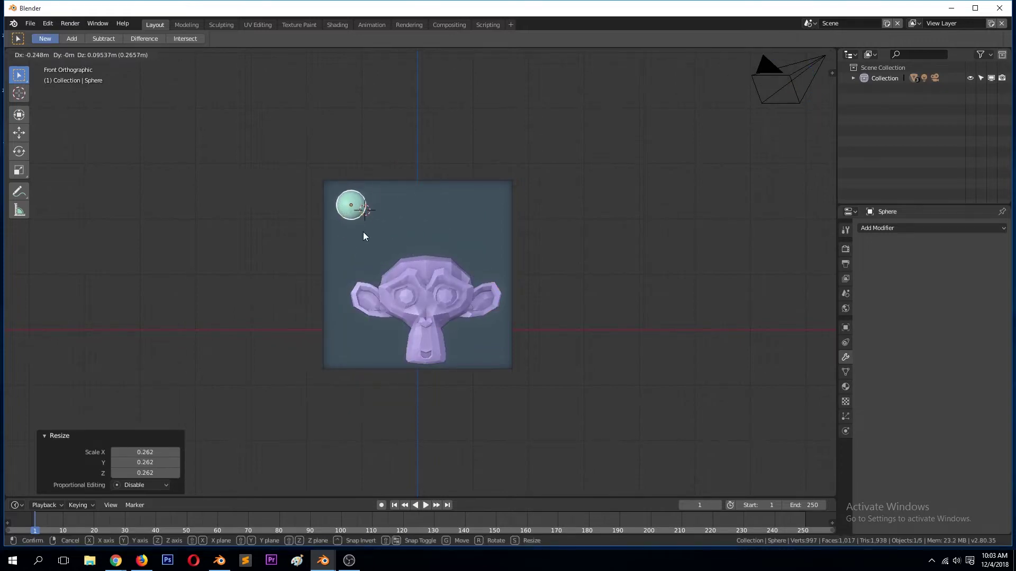
pyautogui.click(479, 236)
# Push the sphere copy and the green sphere further back along Y inside the cube
pyautogui.moveTo(479, 236); pyautogui.dragTo(468, 257, button='middle')
pyautogui.press('g')
pyautogui.press('y')
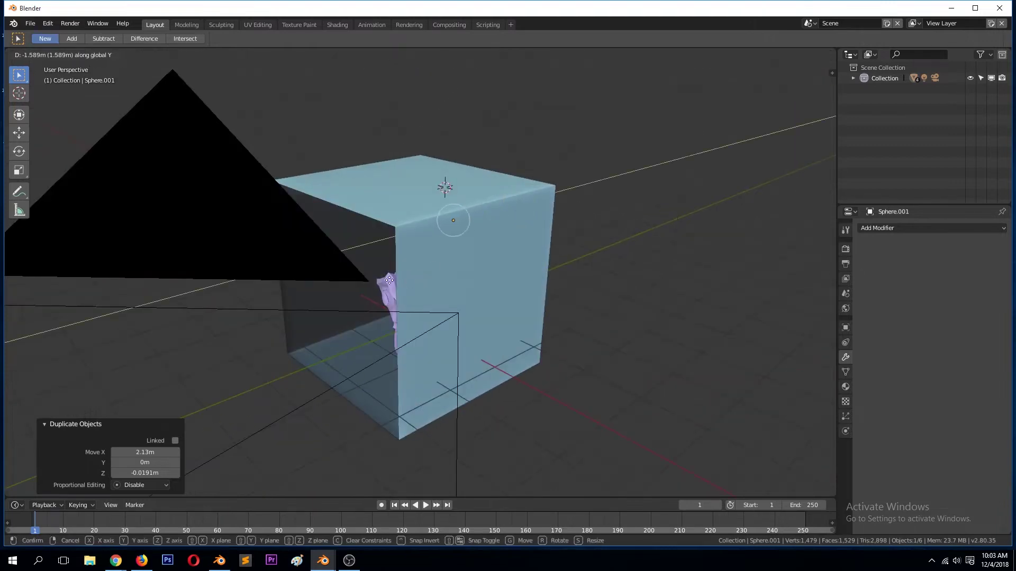
pyautogui.click(390, 280)
pyautogui.moveTo(402, 269); pyautogui.dragTo(416, 253, button='middle')
pyautogui.click(400, 226)
pyautogui.press('g')
pyautogui.press('y')
pyautogui.click(403, 238)
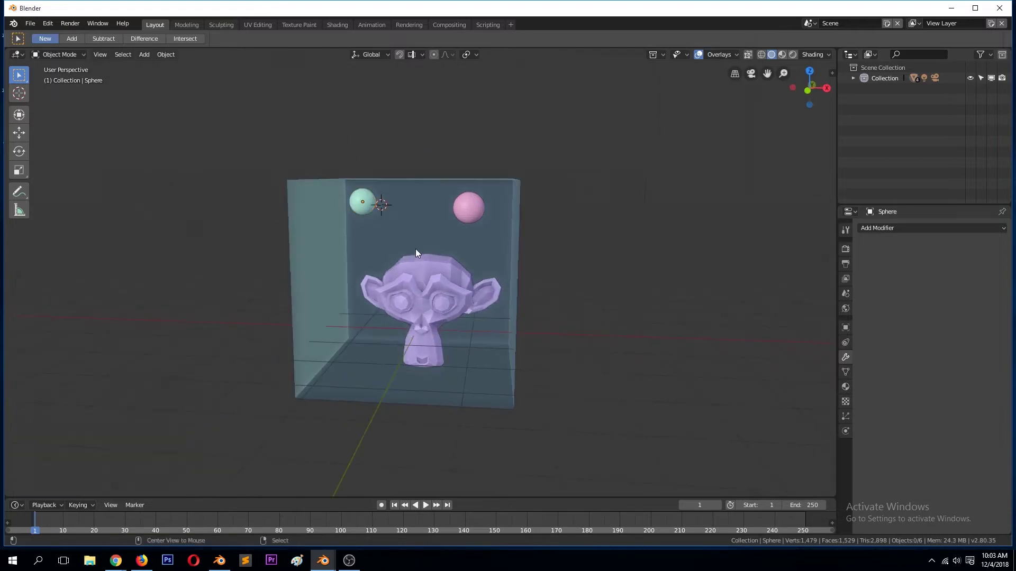
# Add an area light at the 3D cursor near the cube
pyautogui.keyDown('shift'); pyautogui.rightClick(416, 253); pyautogui.keyUp('shift')
pyautogui.hotkey('shift', 'a')
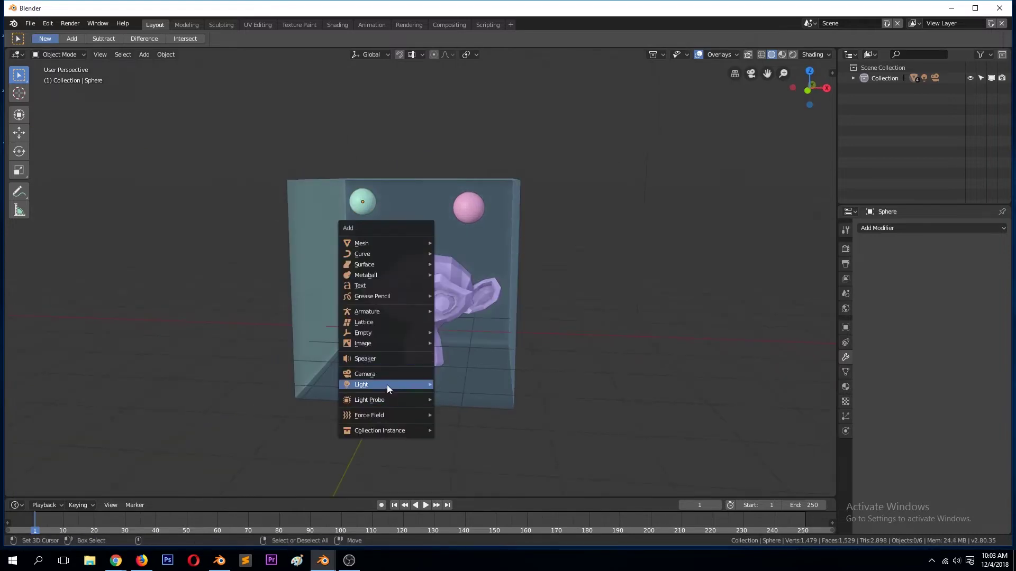
pyautogui.moveTo(388, 385)
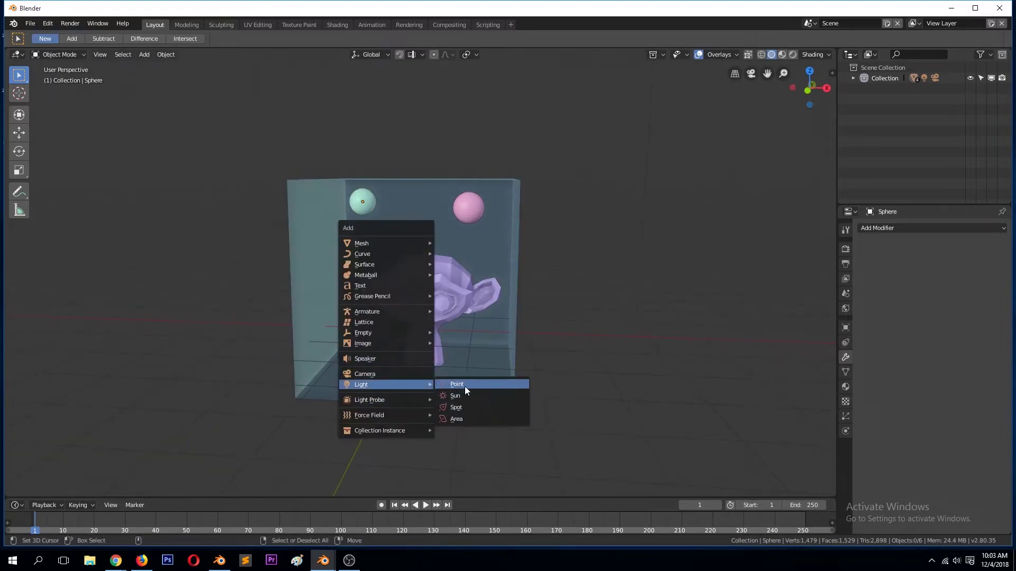
pyautogui.click(464, 417)
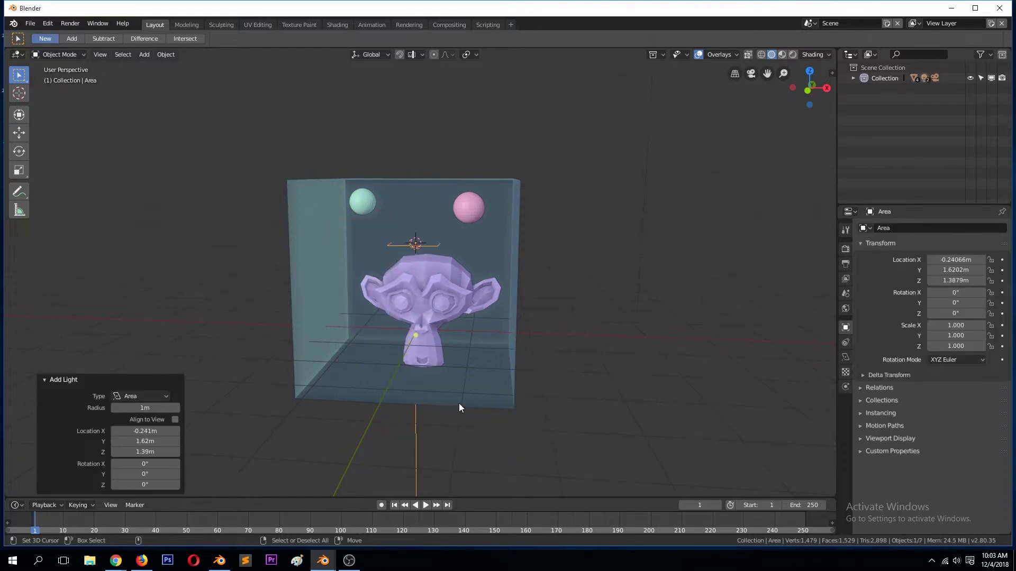
pyautogui.press('g')
pyautogui.click(444, 339)
# Reposition the area light along Y so it hangs centred above Suzanne
pyautogui.moveTo(445, 339); pyautogui.dragTo(429, 307, button='middle')
pyautogui.press('g')
pyautogui.press('y')
pyautogui.click(379, 351)
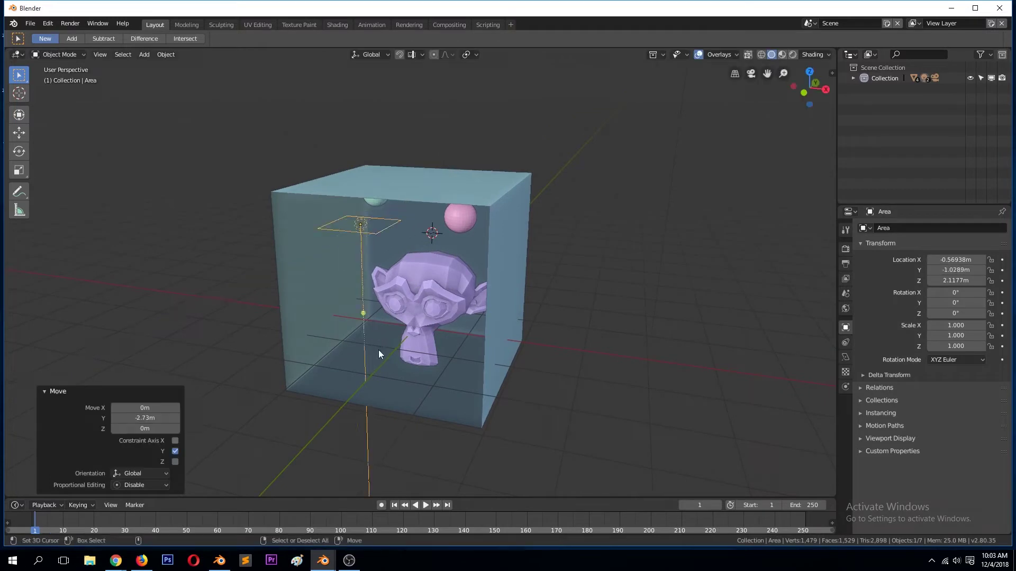
pyautogui.moveTo(379, 350); pyautogui.dragTo(409, 342, button='middle')
pyautogui.press('g')
pyautogui.click(498, 335)
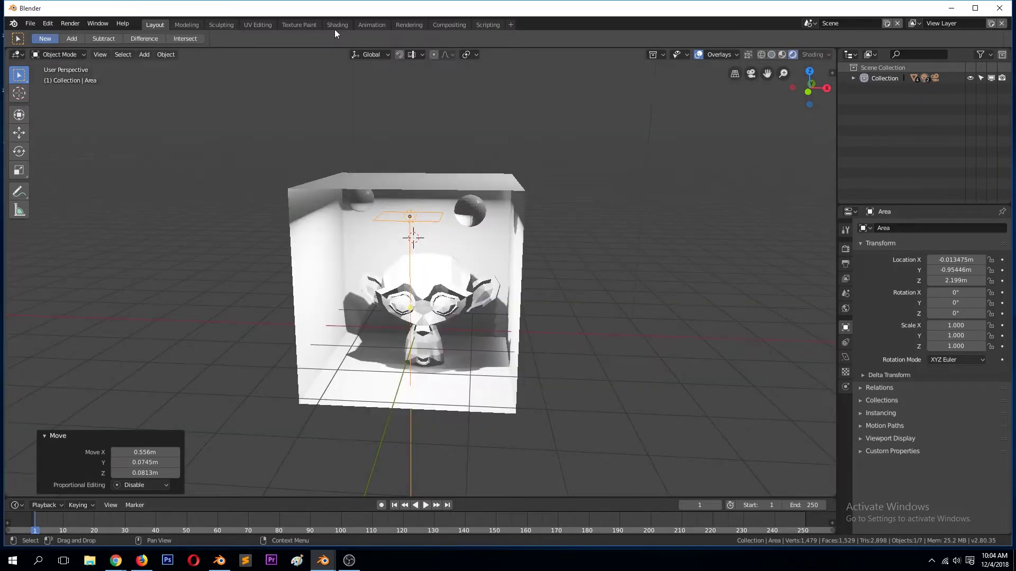
# Show the cube in the Shading workspace with Rendered viewport shading
pyautogui.click(336, 25)
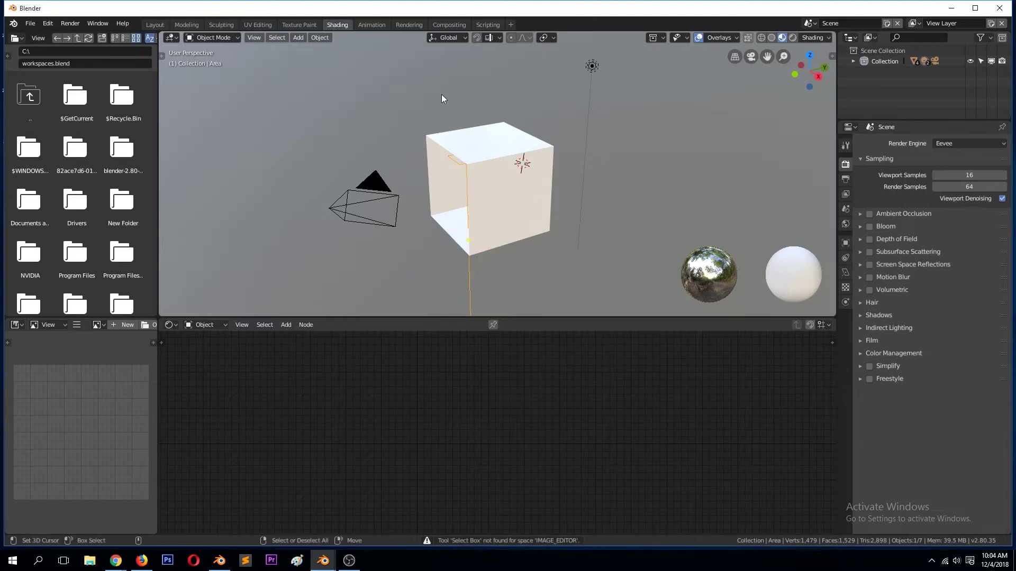
pyautogui.moveTo(448, 122); pyautogui.dragTo(560, 93, button='middle')
pyautogui.click(792, 38)
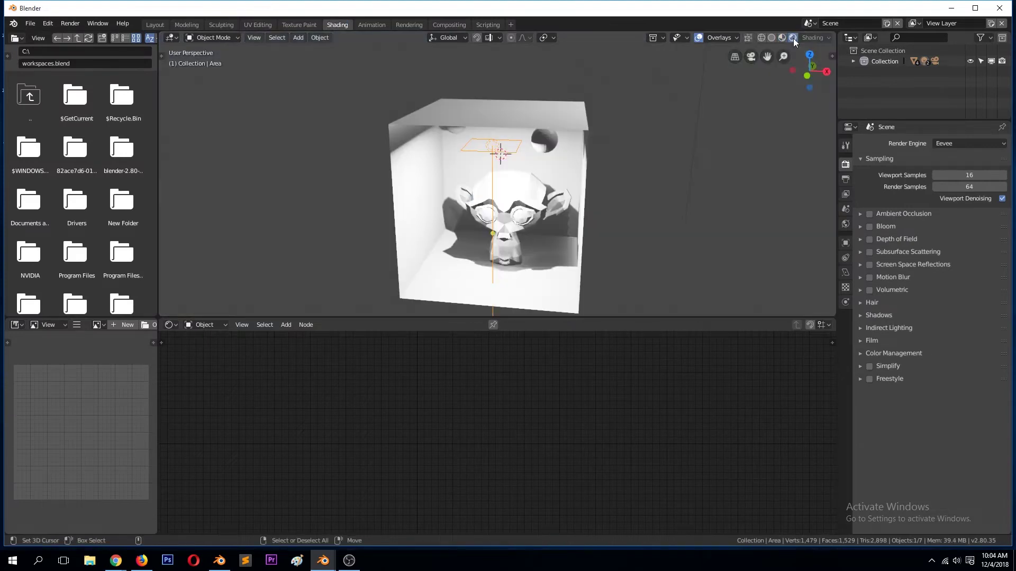
pyautogui.moveTo(649, 145)
pyautogui.mouseDown(button='middle')
pyautogui.moveTo(635, 132)
pyautogui.moveTo(670, 125)
pyautogui.moveTo(681, 136)
pyautogui.moveTo(648, 132)
pyautogui.mouseUp(button='middle')
pyautogui.moveTo(486, 126); pyautogui.dragTo(508, 143, button='middle')
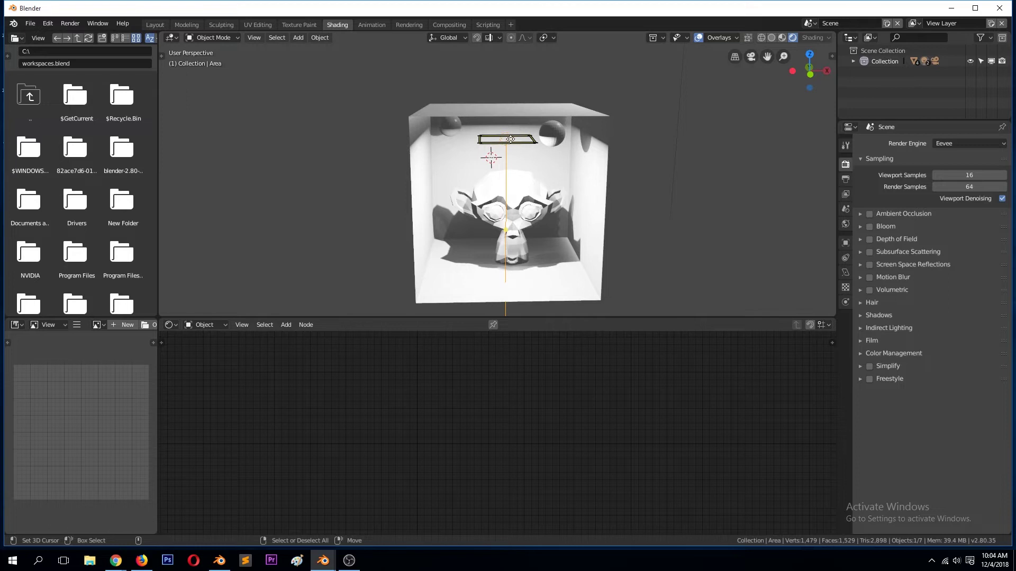
# Raise the area light, tilt it around X, and move it toward the upper left
pyautogui.press('g')
pyautogui.click(510, 132)
pyautogui.press('r')
pyautogui.press('x')
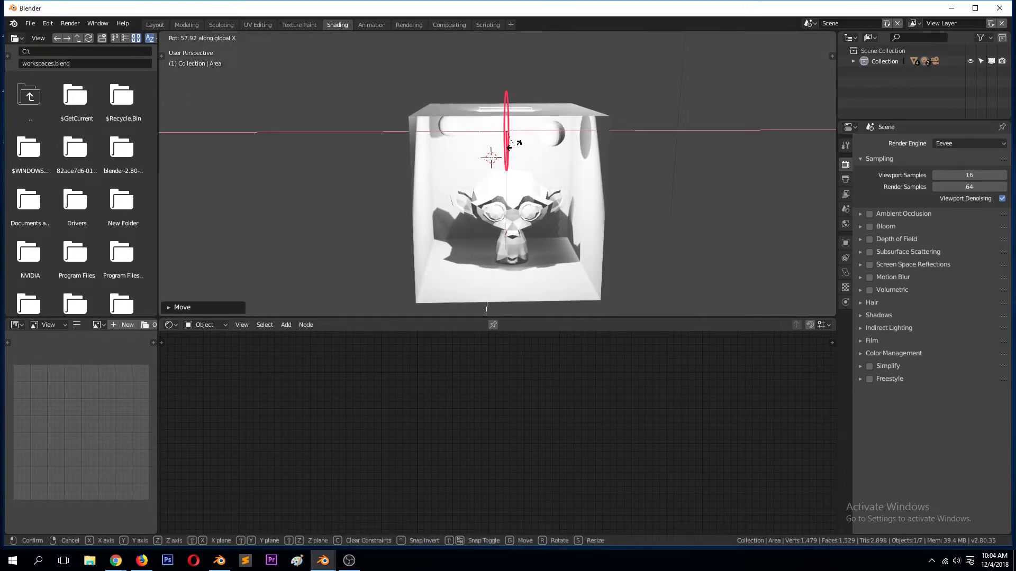
pyautogui.click(509, 143)
pyautogui.moveTo(509, 143)
pyautogui.mouseDown(button='middle')
pyautogui.moveTo(498, 139)
pyautogui.moveTo(510, 132)
pyautogui.mouseUp(button='middle')
pyautogui.press('g')
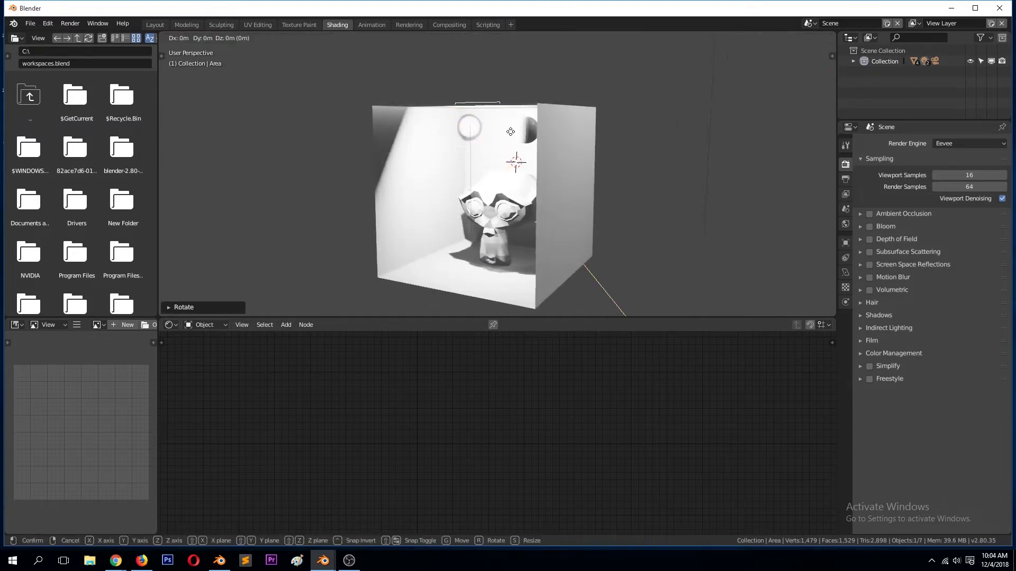
pyautogui.click(450, 154)
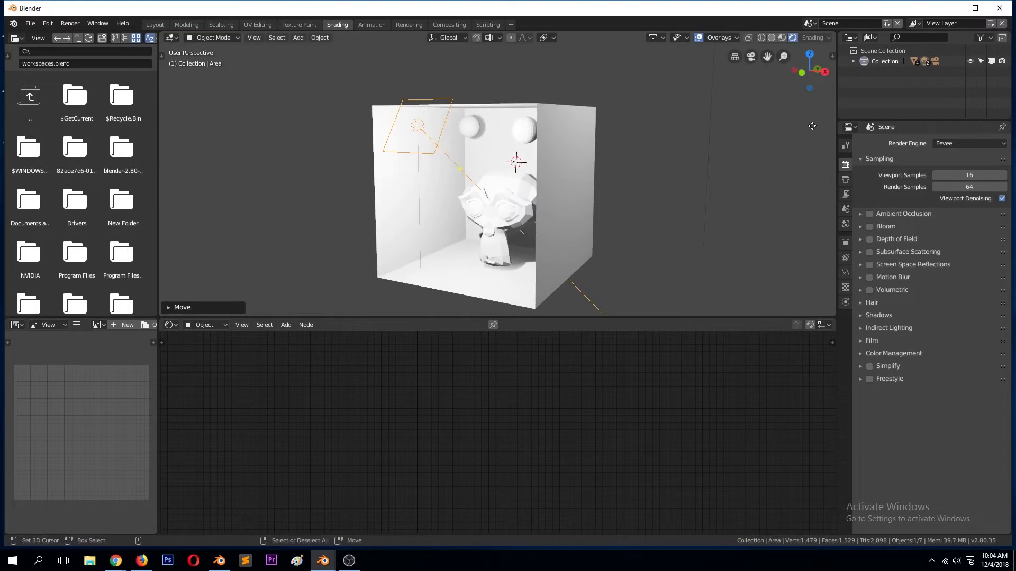
# Hide the area light in the outliner and delete the default Light
pyautogui.click(854, 61)
pyautogui.scroll(-2, 926, 85)
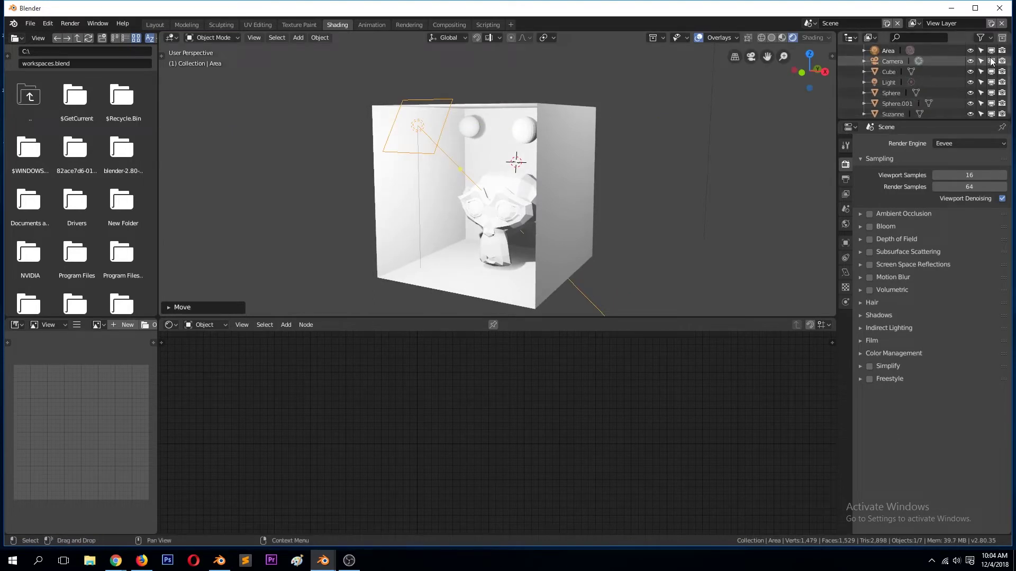
pyautogui.click(991, 50)
pyautogui.moveTo(487, 145); pyautogui.dragTo(441, 147, button='middle')
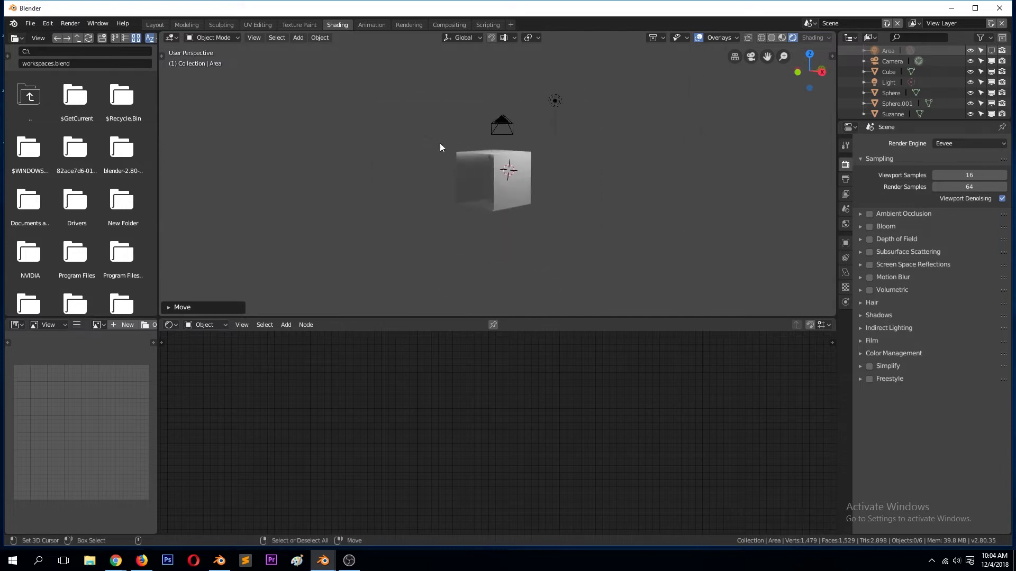
pyautogui.click(559, 100)
pyautogui.press('x')
pyautogui.click(559, 102)
pyautogui.moveTo(498, 175); pyautogui.dragTo(551, 143, button='middle')
# Give the upper-right sphere a new material and add an Emission shader node
pyautogui.click(562, 96)
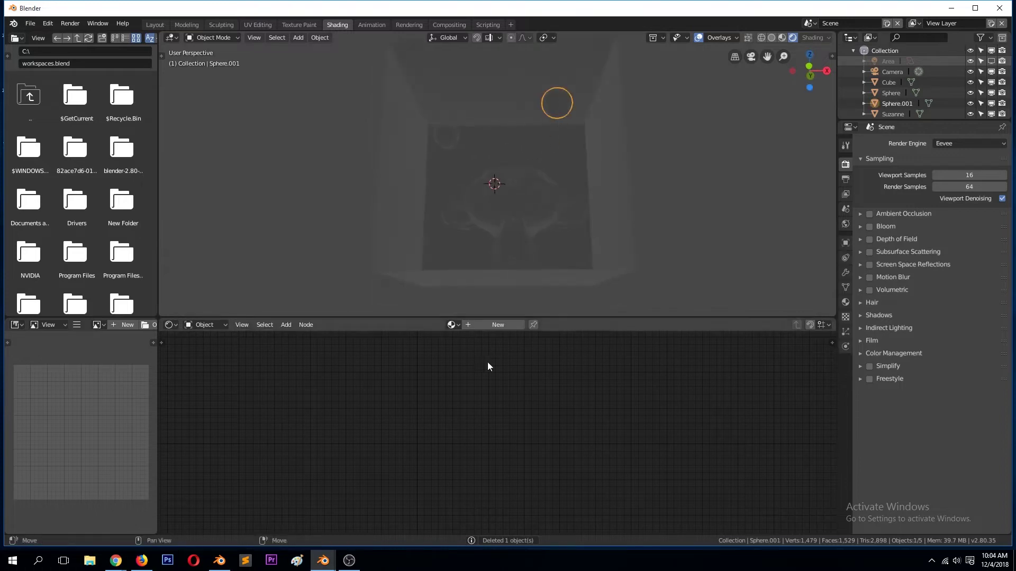
pyautogui.click(502, 327)
pyautogui.hotkey('shift', 'a')
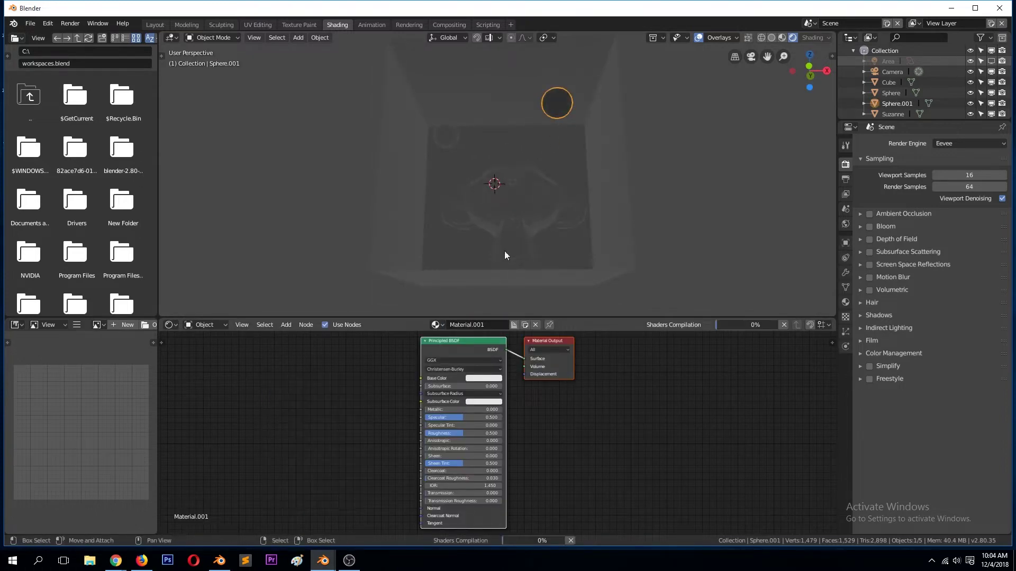
pyautogui.hotkey('shift', 'a')
pyautogui.moveTo(291, 471)
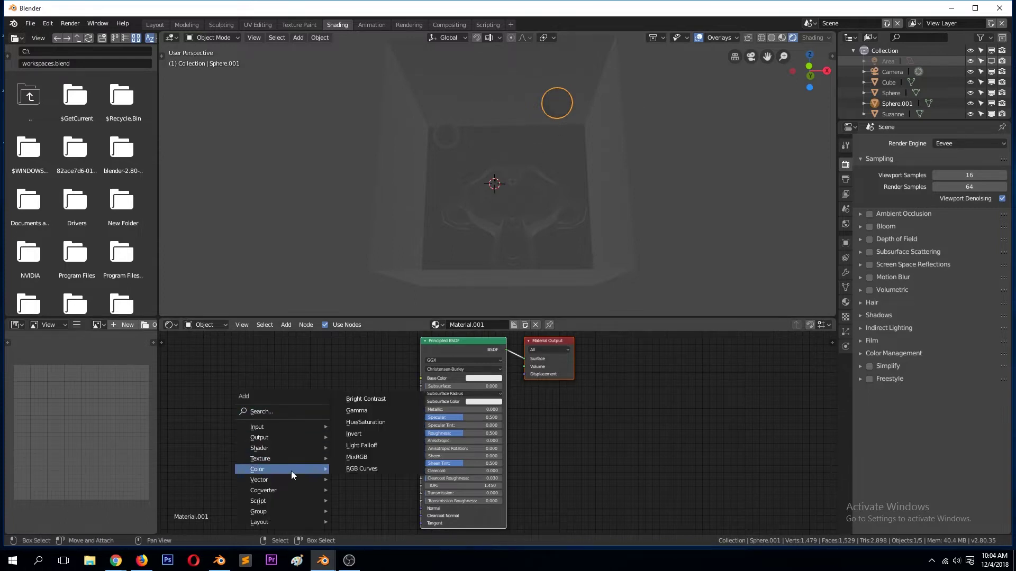
pyautogui.moveTo(295, 448)
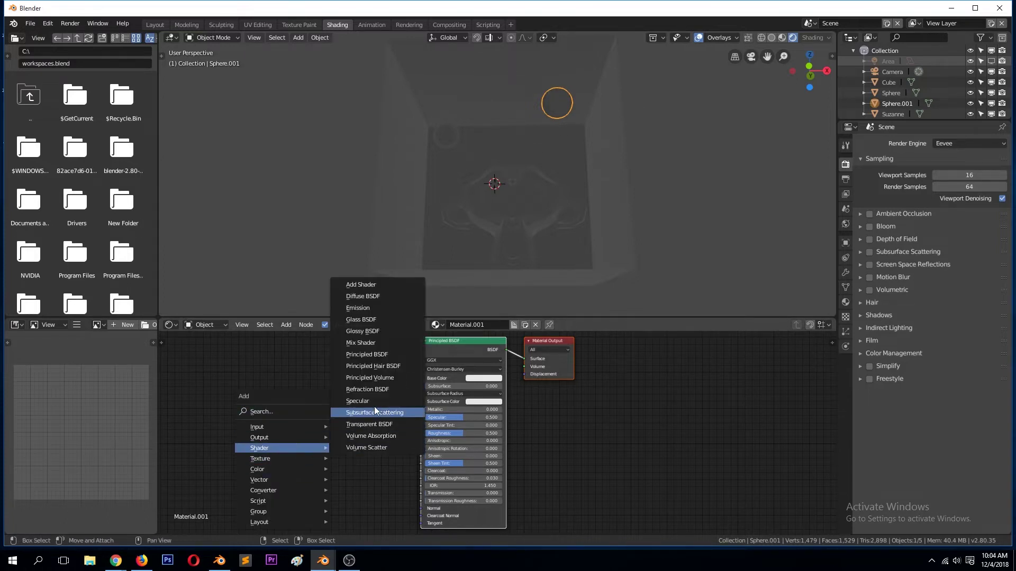
pyautogui.click(359, 308)
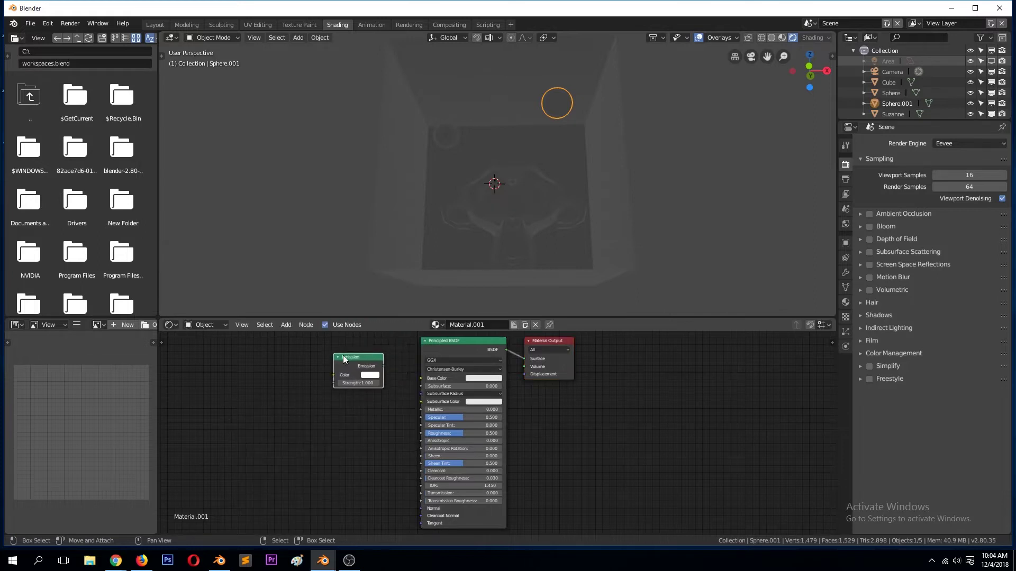
pyautogui.click(343, 354)
# Replace the Principled BSDF with the Emission on Surface, coloured blue at strength 3
pyautogui.click(426, 342)
pyautogui.press('x')
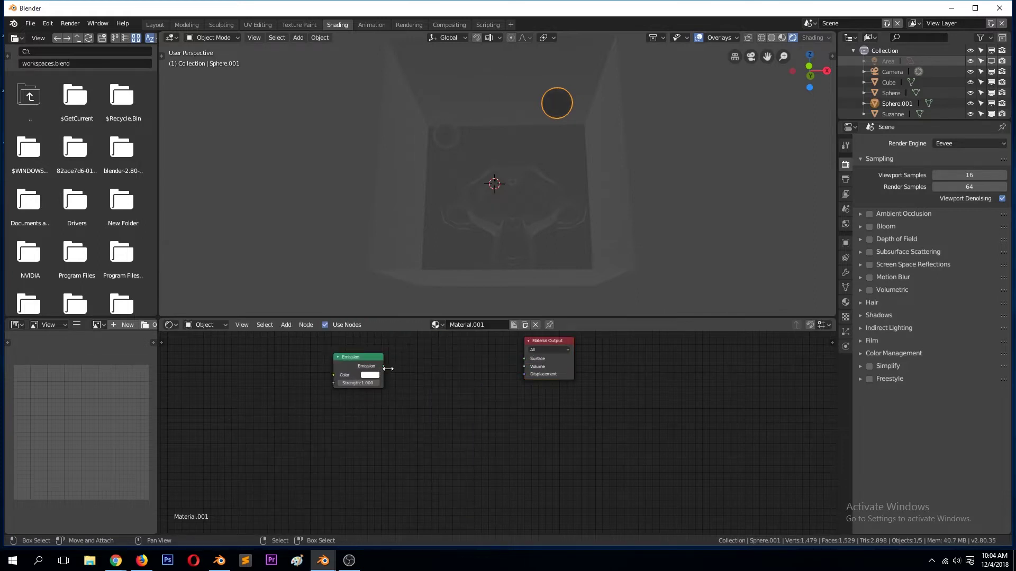
pyautogui.moveTo(383, 366); pyautogui.dragTo(529, 358)
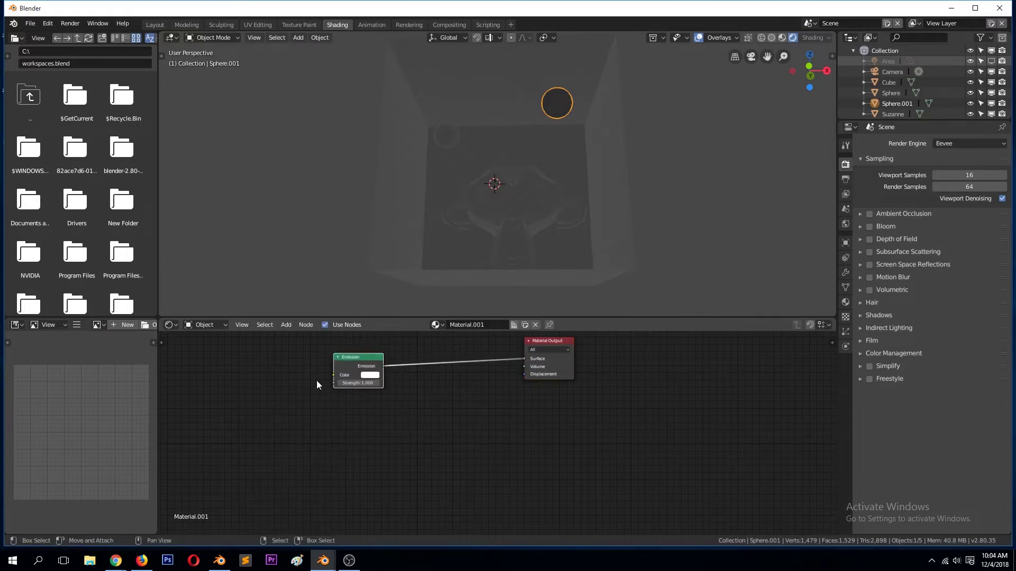
pyautogui.click(370, 375)
pyautogui.moveTo(396, 312); pyautogui.dragTo(409, 278)
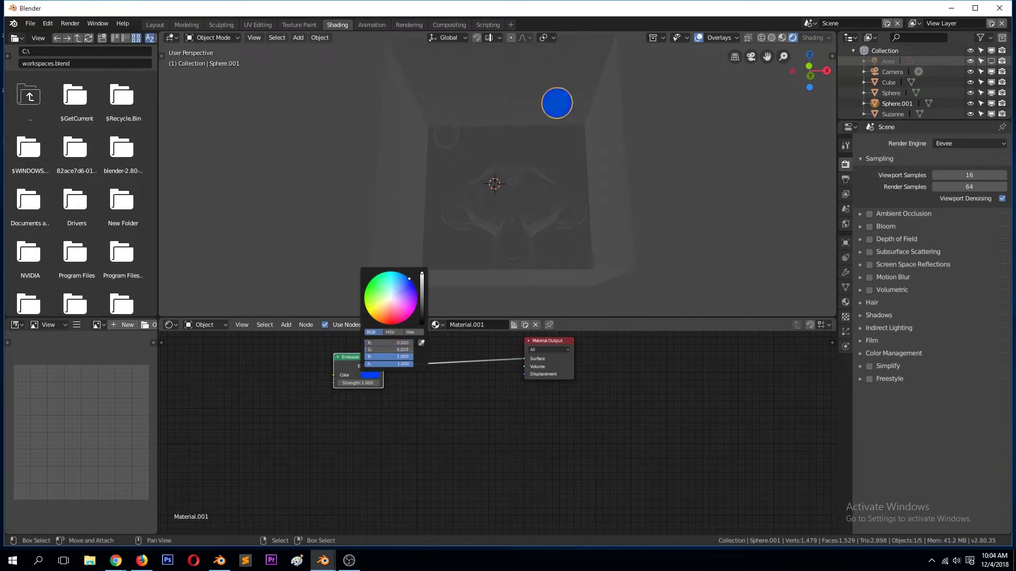
pyautogui.click(366, 382)
pyautogui.press('Return')
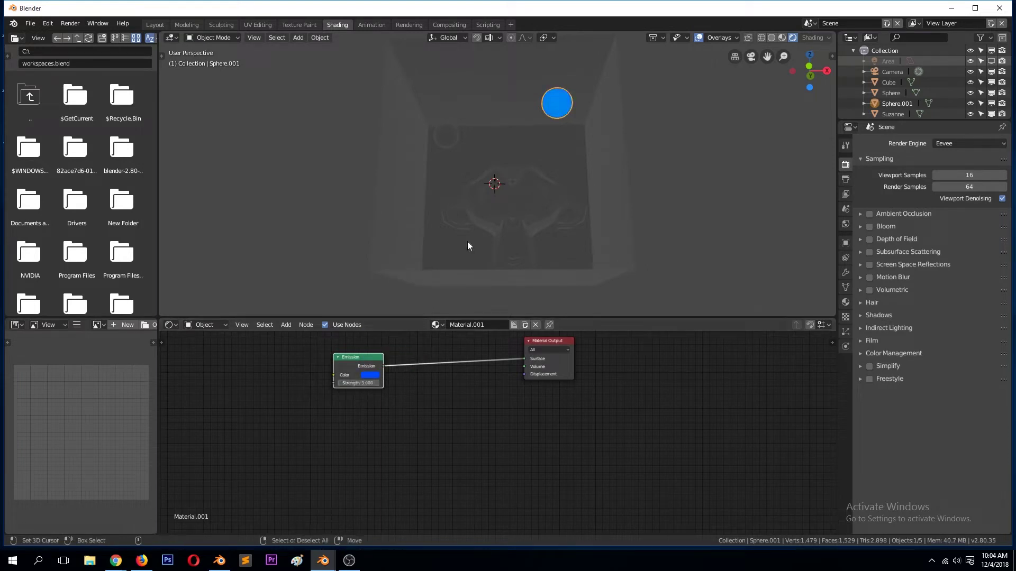
# Select the upper-left sphere and delete its Principled BSDF node
pyautogui.click(456, 142)
pyautogui.click(452, 139)
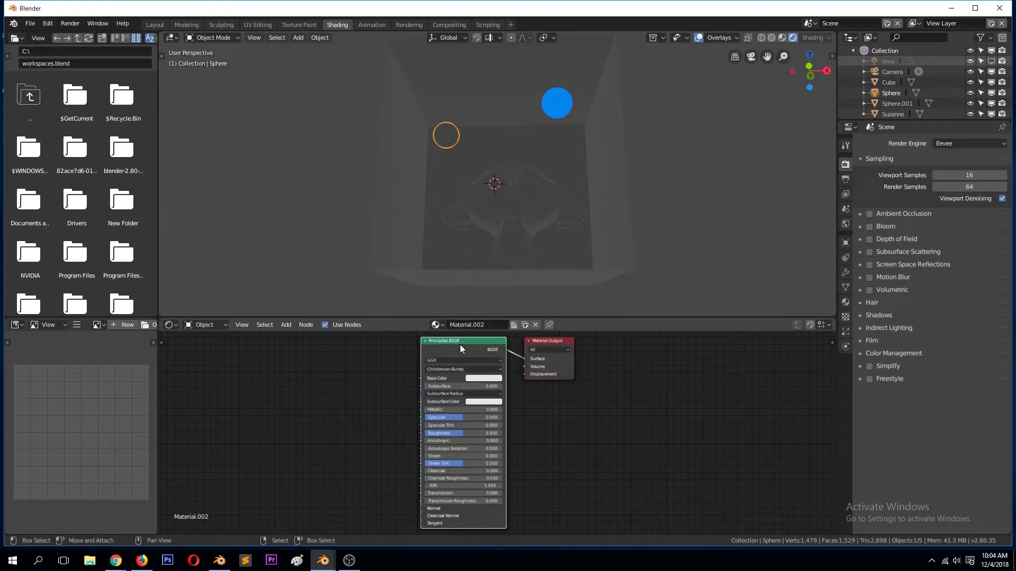
pyautogui.press('x')
pyautogui.hotkey('shift', 'a')
# Connect an Emission node to the left sphere's Surface output and colour it magenta
pyautogui.moveTo(458, 345)
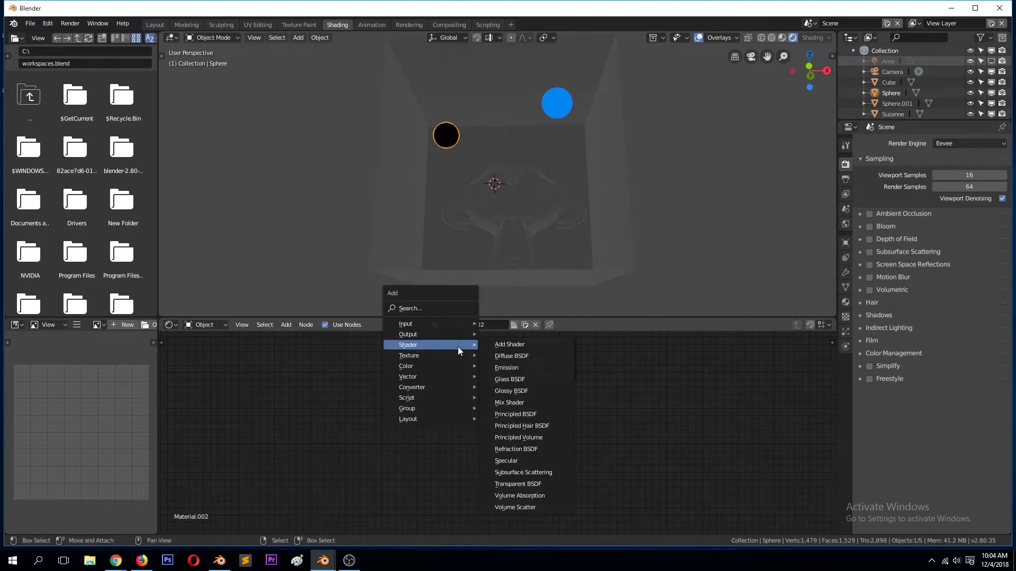
pyautogui.click(521, 373)
pyautogui.click(428, 391)
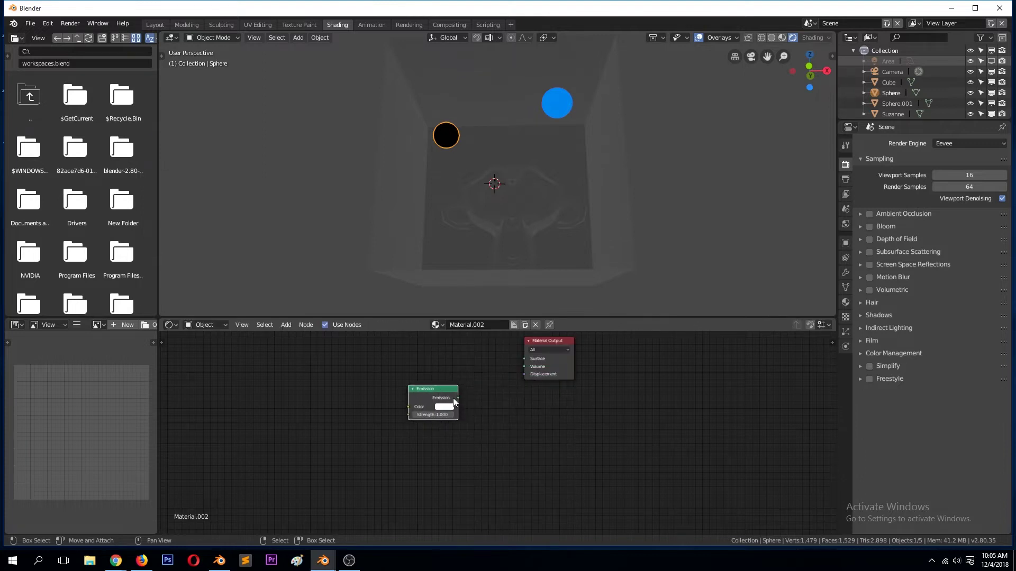
pyautogui.moveTo(458, 398); pyautogui.dragTo(522, 361)
pyautogui.click(444, 407)
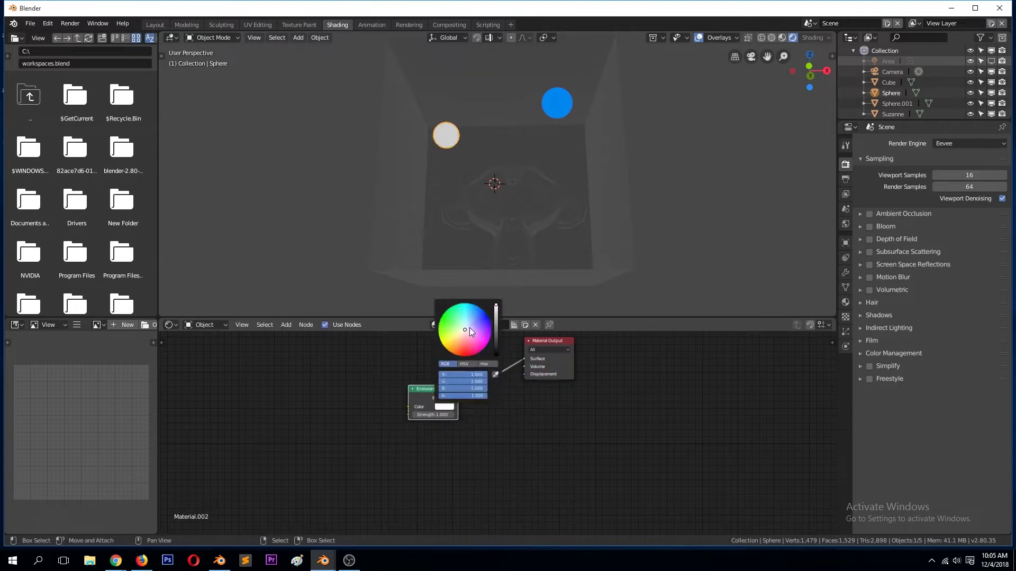
pyautogui.moveTo(472, 332)
pyautogui.mouseDown()
pyautogui.moveTo(489, 336)
pyautogui.moveTo(486, 346)
pyautogui.mouseUp()
pyautogui.moveTo(599, 222); pyautogui.dragTo(592, 214, button='middle')
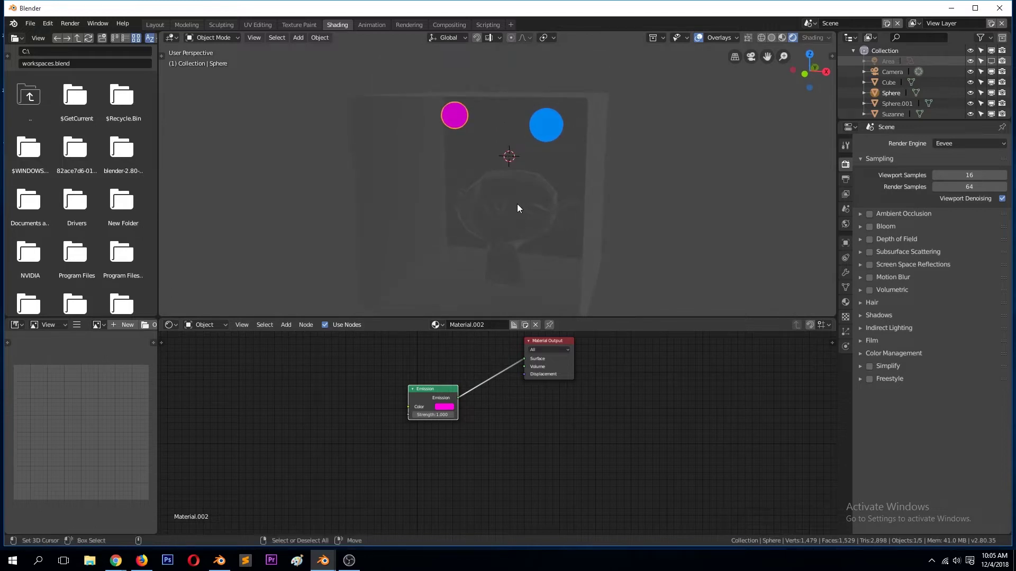
pyautogui.moveTo(518, 207); pyautogui.dragTo(548, 218, button='middle')
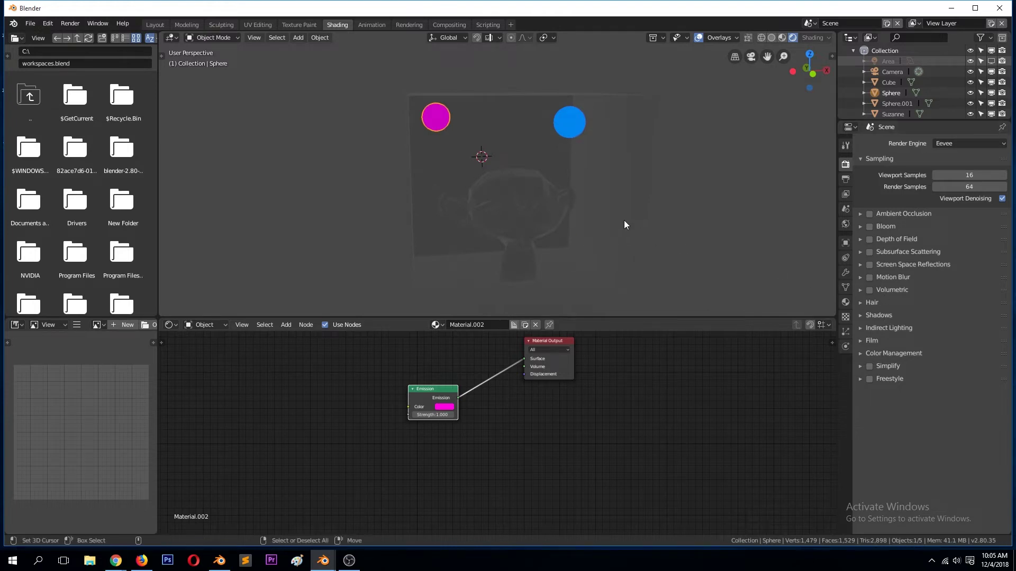
pyautogui.moveTo(624, 220); pyautogui.dragTo(536, 234, button='middle')
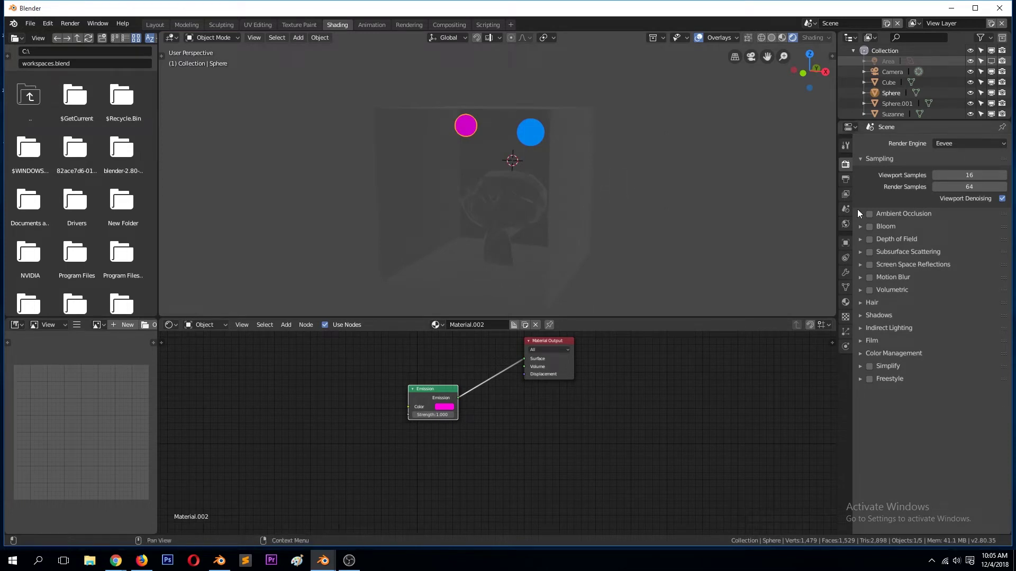
pyautogui.moveTo(481, 211); pyautogui.dragTo(717, 263, button='middle')
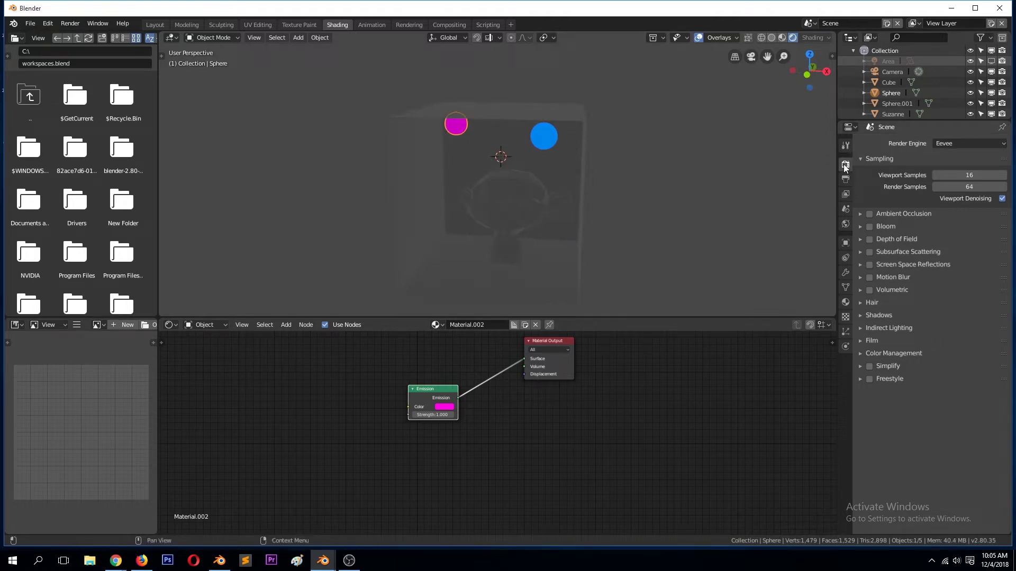
# Bake Eevee indirect lighting from the Render Properties' Indirect Lighting panel
pyautogui.click(881, 327)
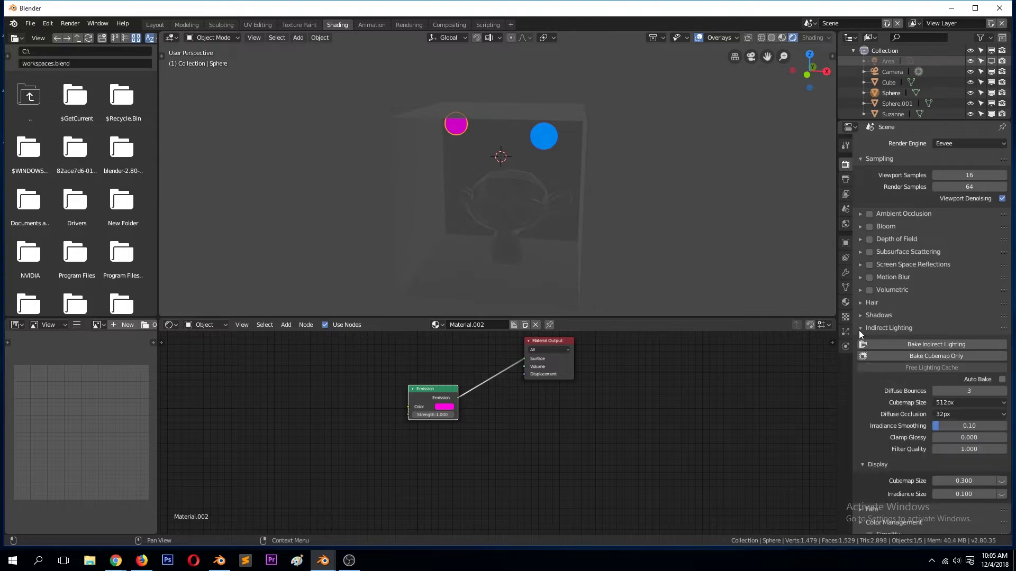
pyautogui.click(928, 344)
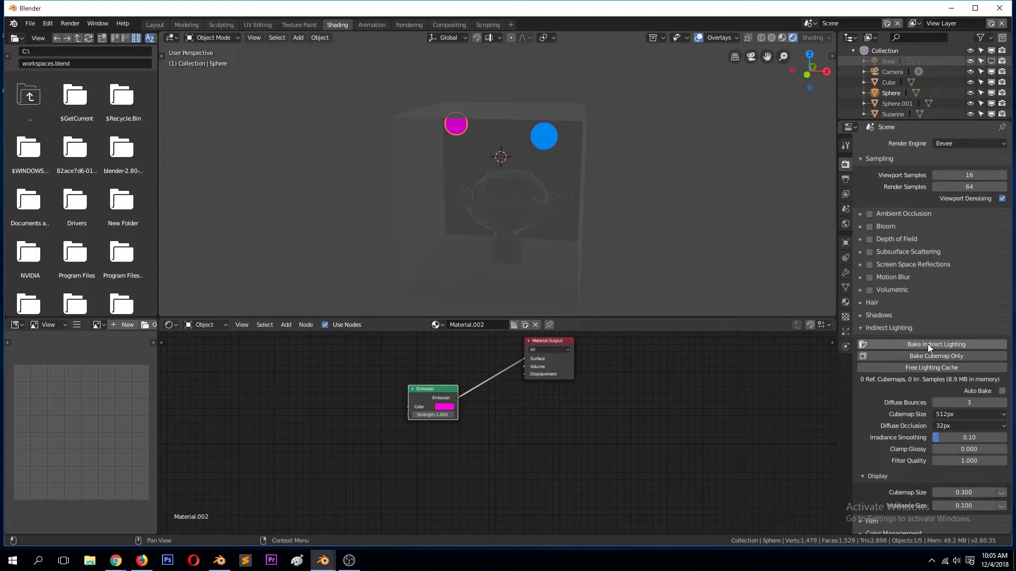
pyautogui.moveTo(503, 179); pyautogui.dragTo(546, 190, button='middle')
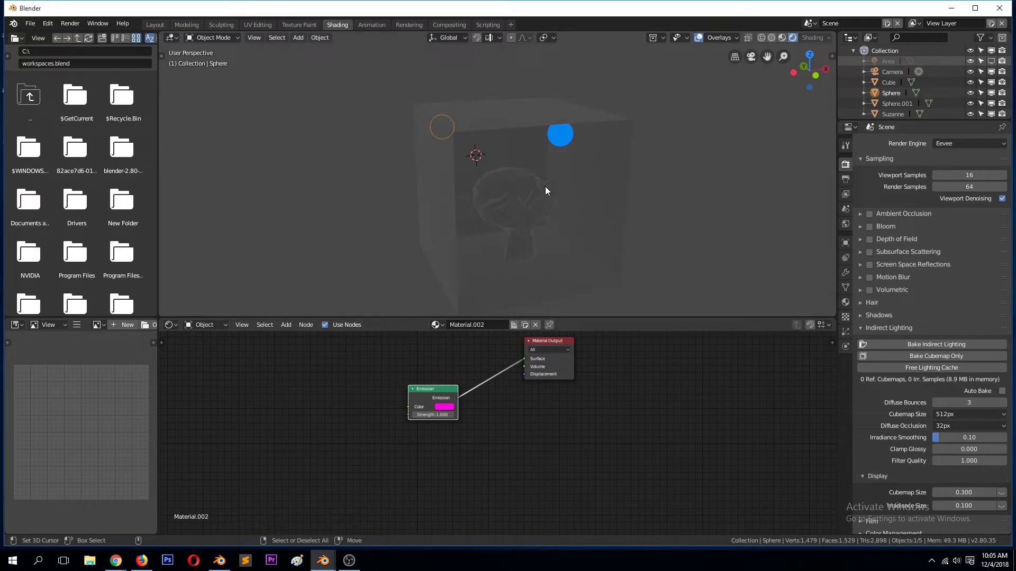
# Switch to the Layout workspace with a solid, orthographic front view
pyautogui.click(762, 37)
pyautogui.click(156, 25)
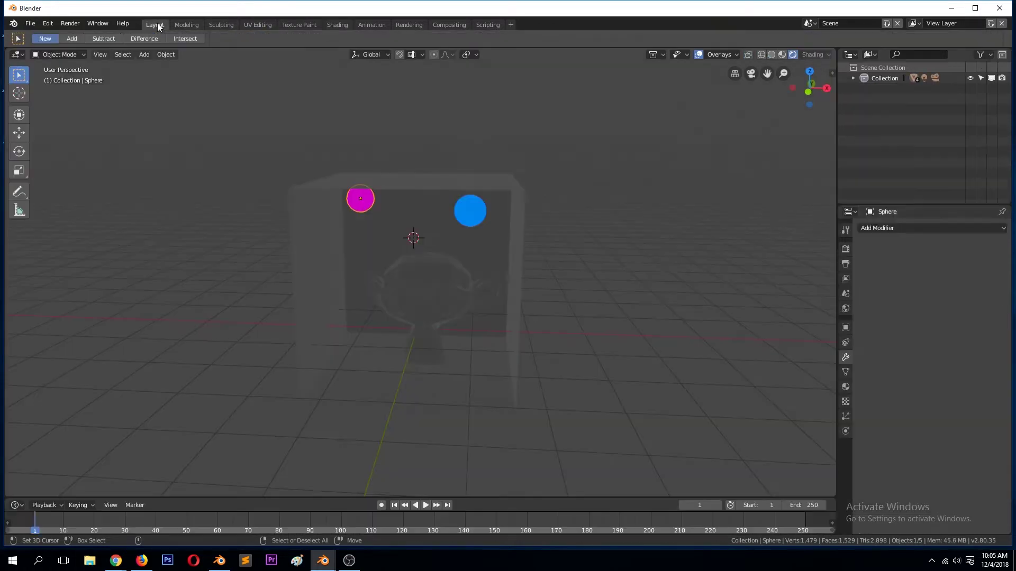
pyautogui.press('KP_5')
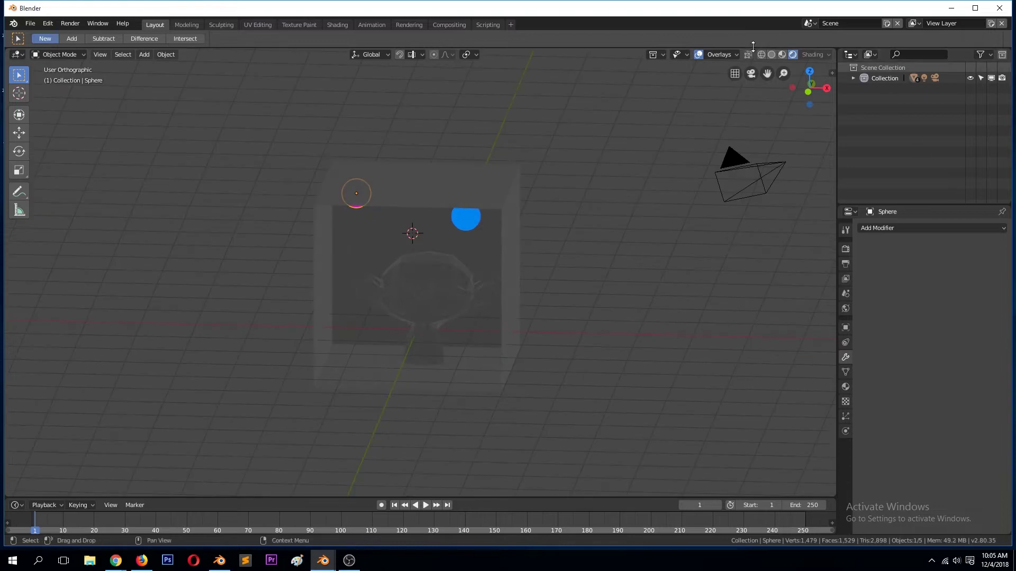
pyautogui.click(771, 55)
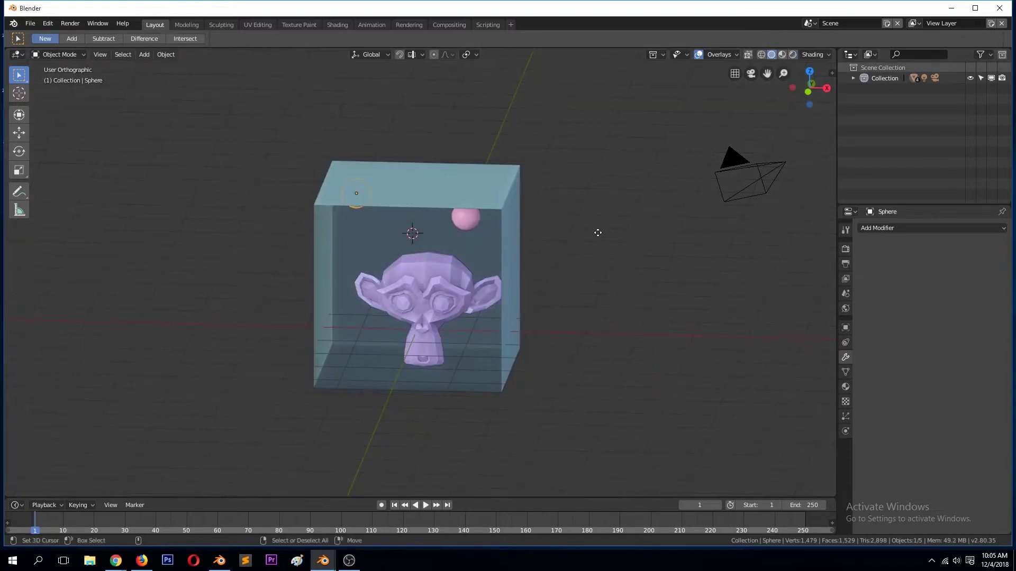
pyautogui.press('KP_1')
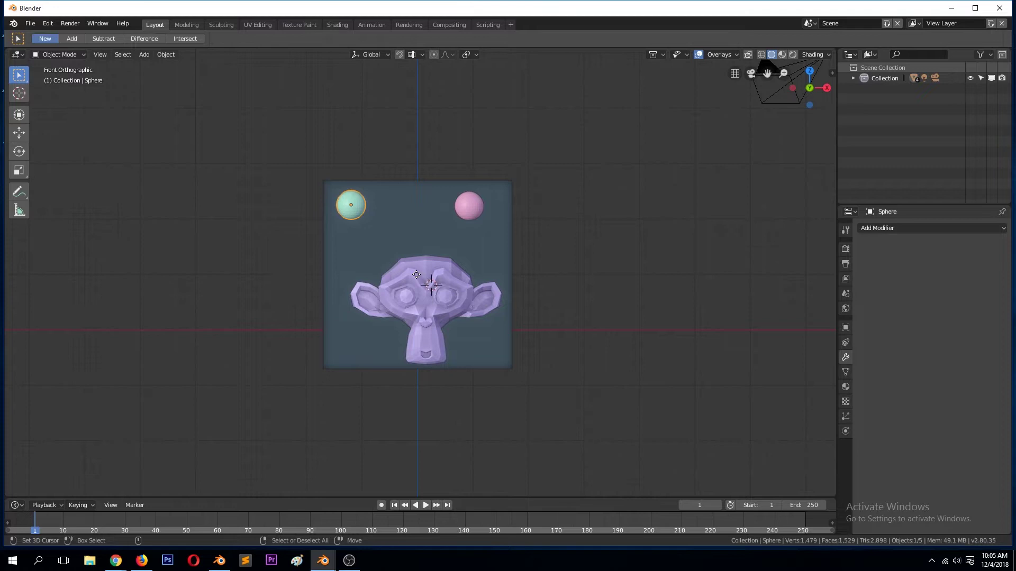
# Add an Irradiance Volume light probe scaled to 1.668
pyautogui.hotkey('shift', 'a')
pyautogui.moveTo(414, 275)
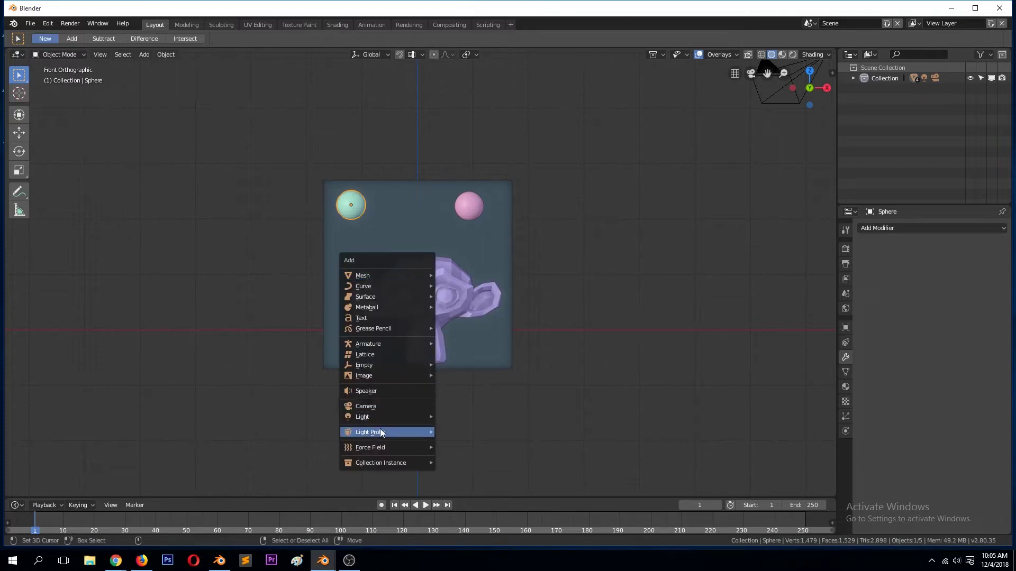
pyautogui.moveTo(386, 431)
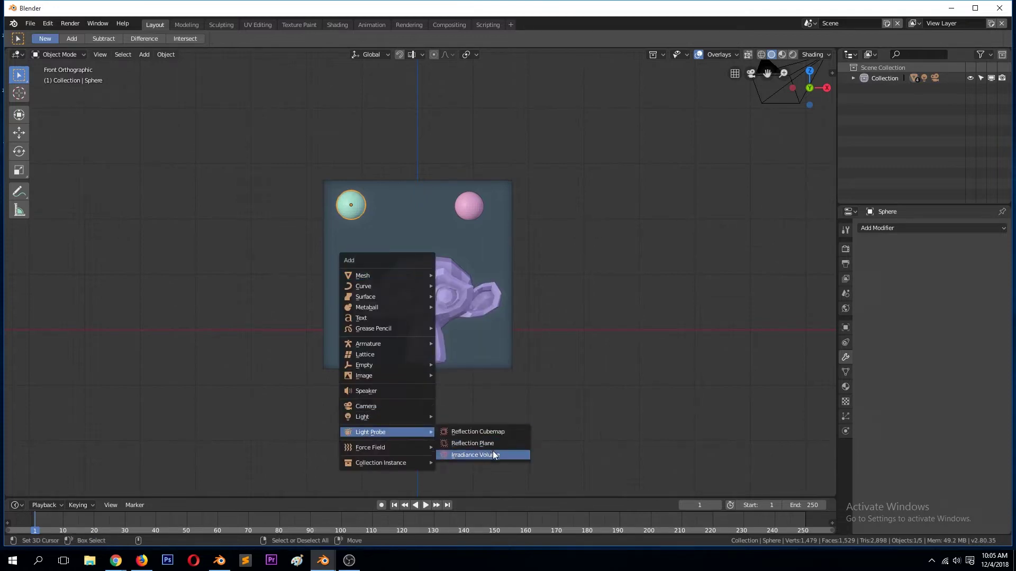
pyautogui.click(493, 451)
pyautogui.press('s')
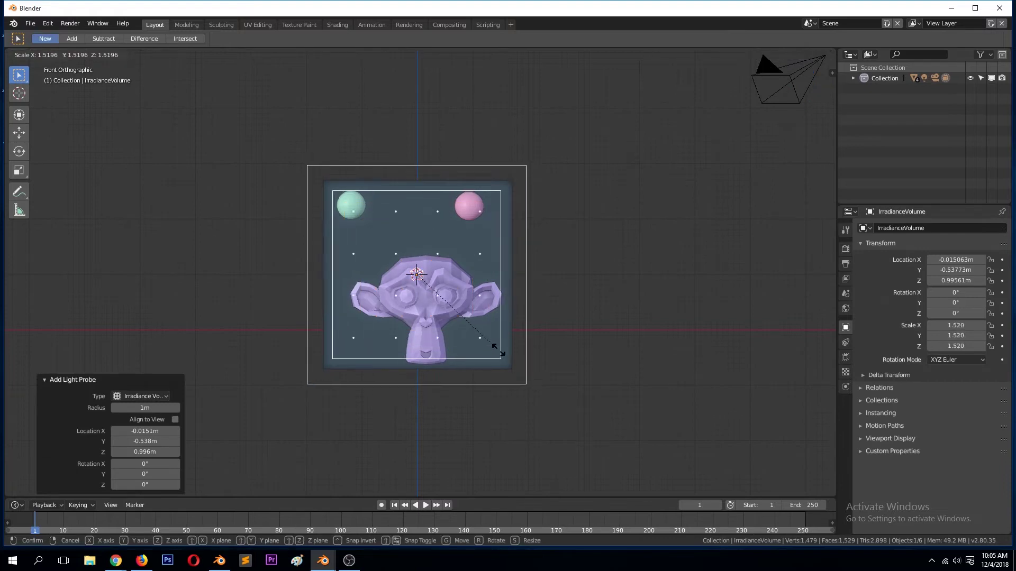
pyautogui.click(506, 357)
# Shift the irradiance volume along Y and enlarge it to 1.724 around the cube
pyautogui.press('ctrl+KP_1')
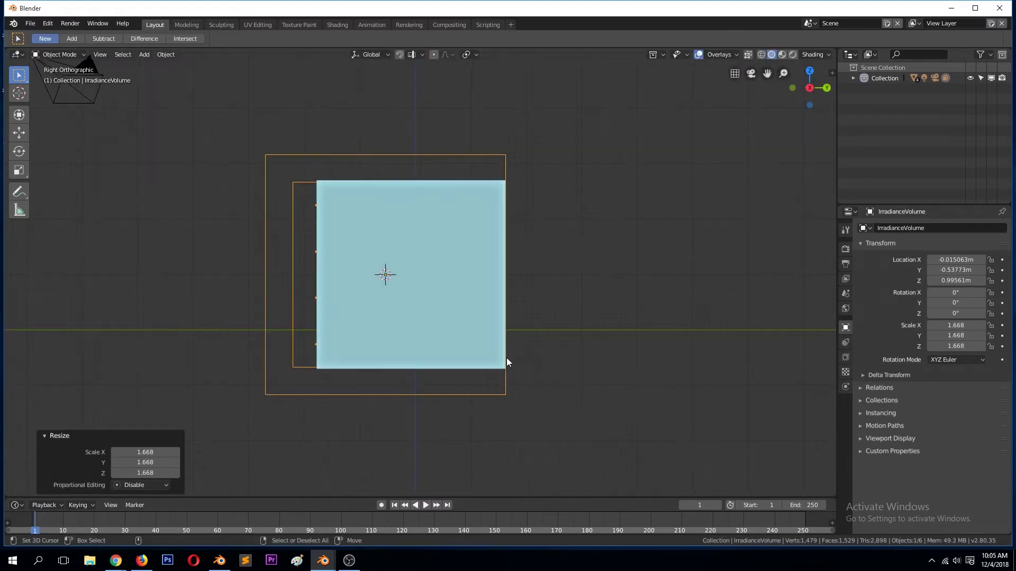
pyautogui.press('g')
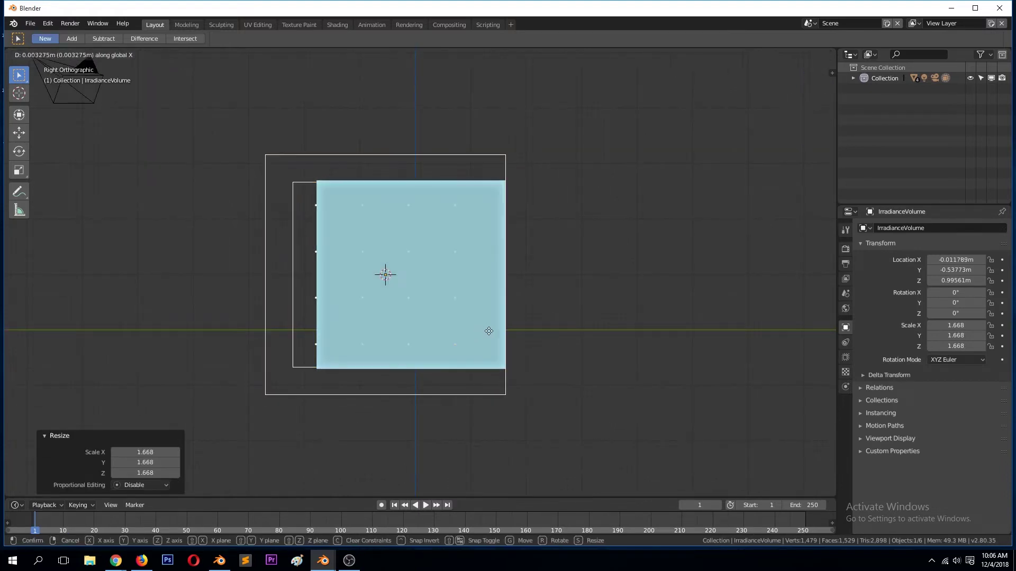
pyautogui.press('y')
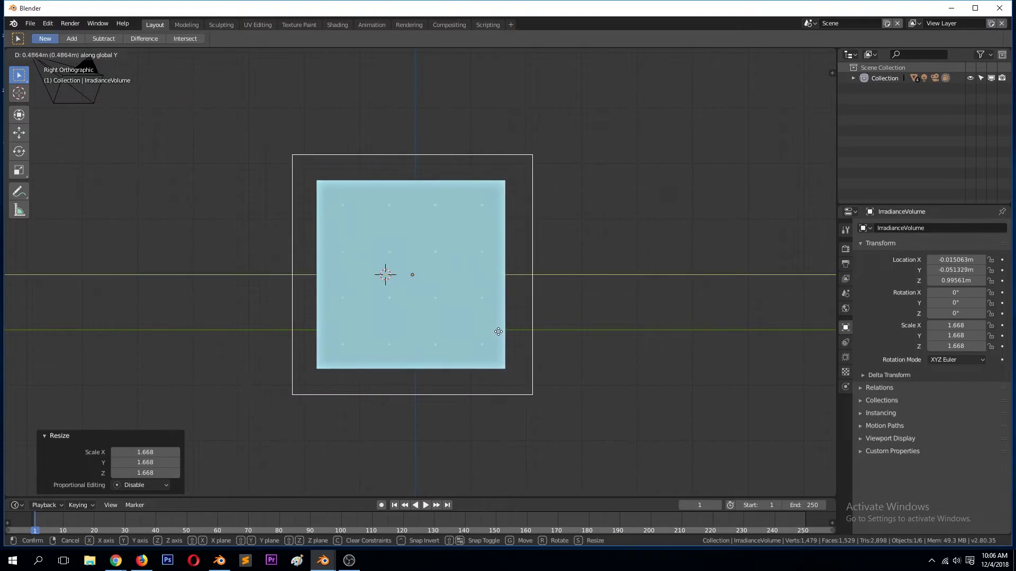
pyautogui.click(497, 331)
pyautogui.moveTo(498, 331); pyautogui.dragTo(625, 349, button='middle')
pyautogui.press('s')
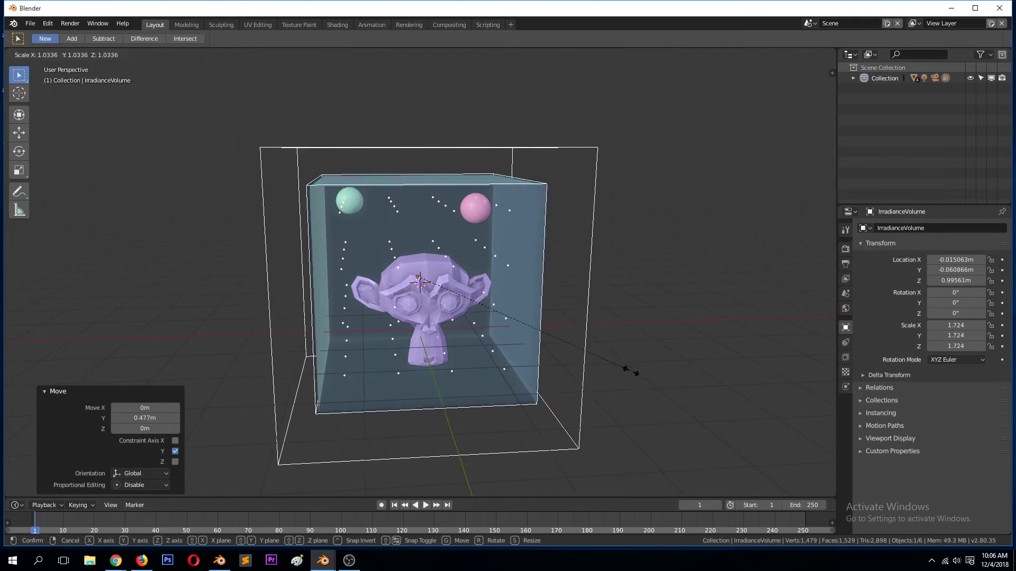
pyautogui.click(632, 370)
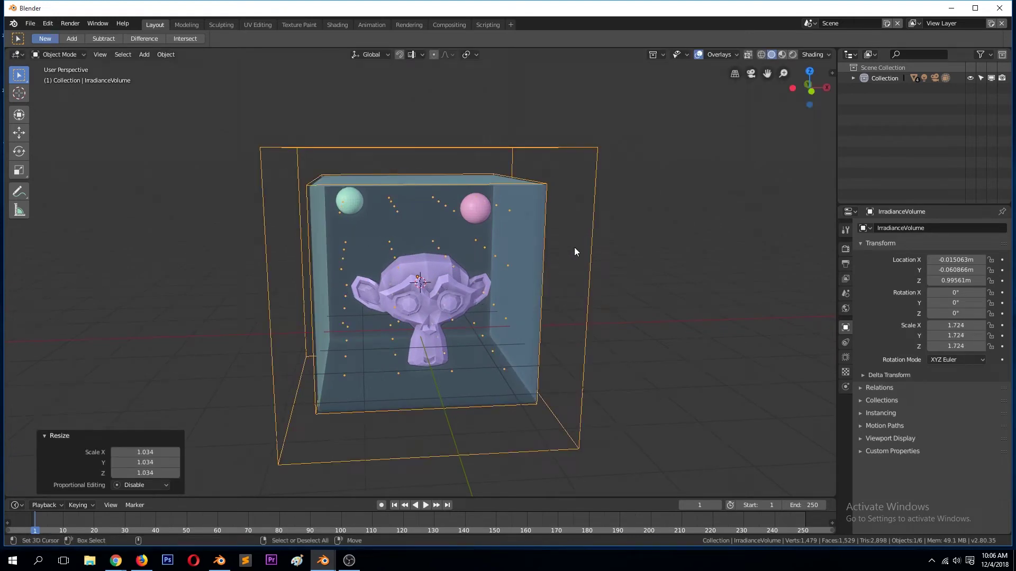
pyautogui.moveTo(576, 251); pyautogui.dragTo(617, 232, button='middle')
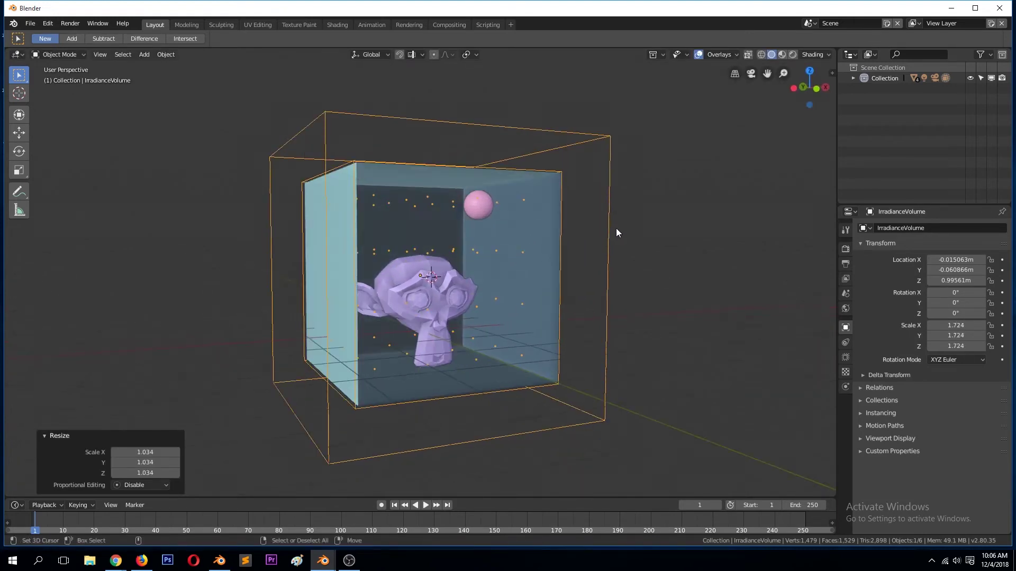
pyautogui.click(845, 248)
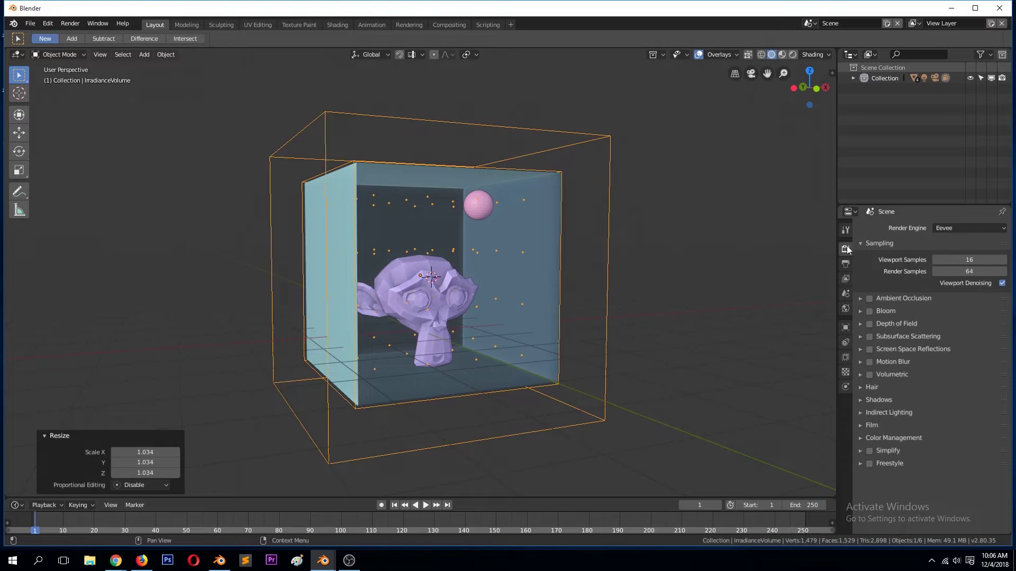
# Switch to the Shading workspace and view the room in Rendered Eevee shading
pyautogui.click(327, 25)
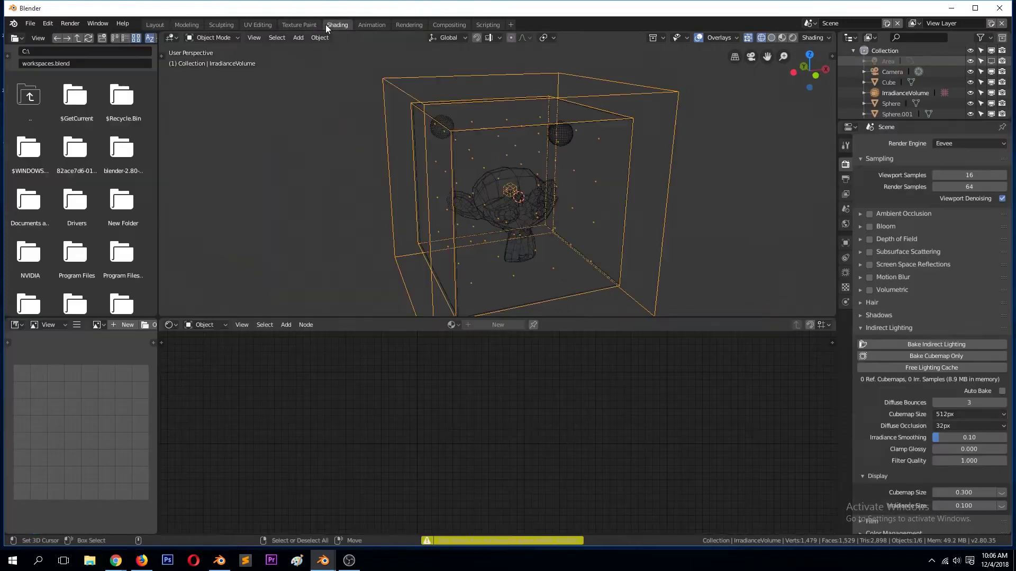
pyautogui.click(793, 37)
pyautogui.moveTo(608, 119); pyautogui.dragTo(592, 110, button='middle')
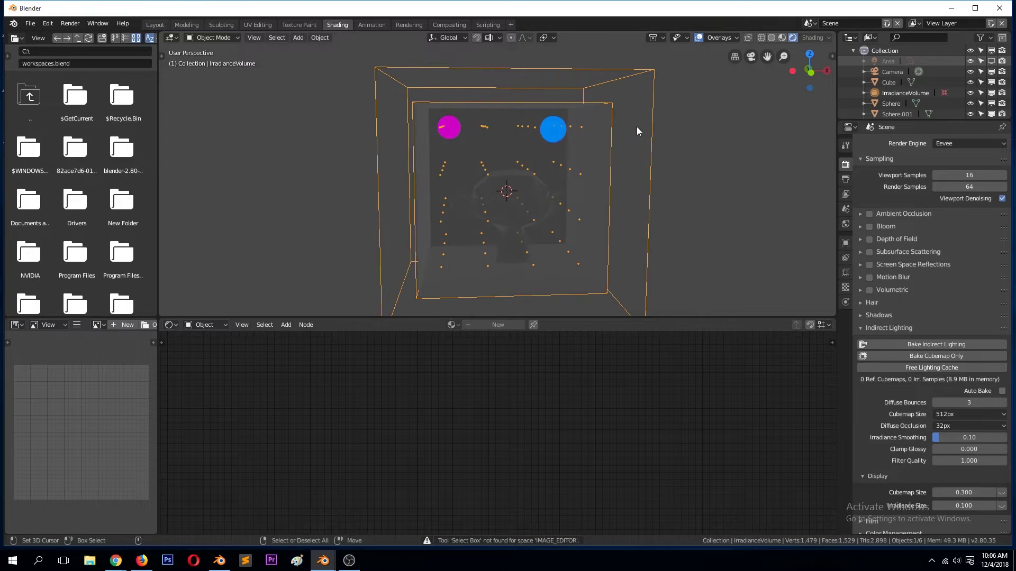
# Bake indirect lighting into a 64-sample irradiance cache and orbit to inspect the brightened box
pyautogui.click(933, 347)
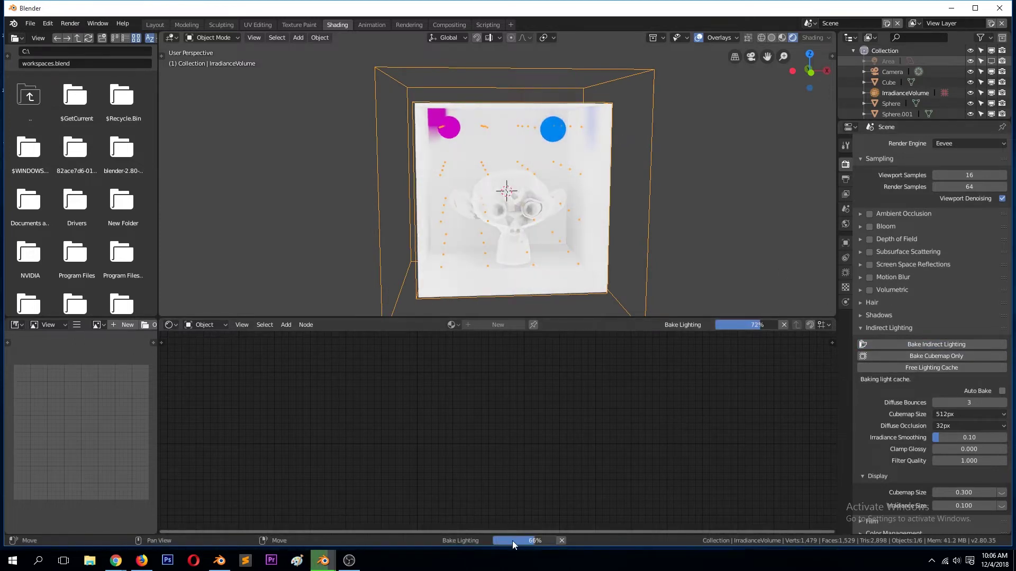
pyautogui.moveTo(496, 174); pyautogui.dragTo(565, 133, button='middle')
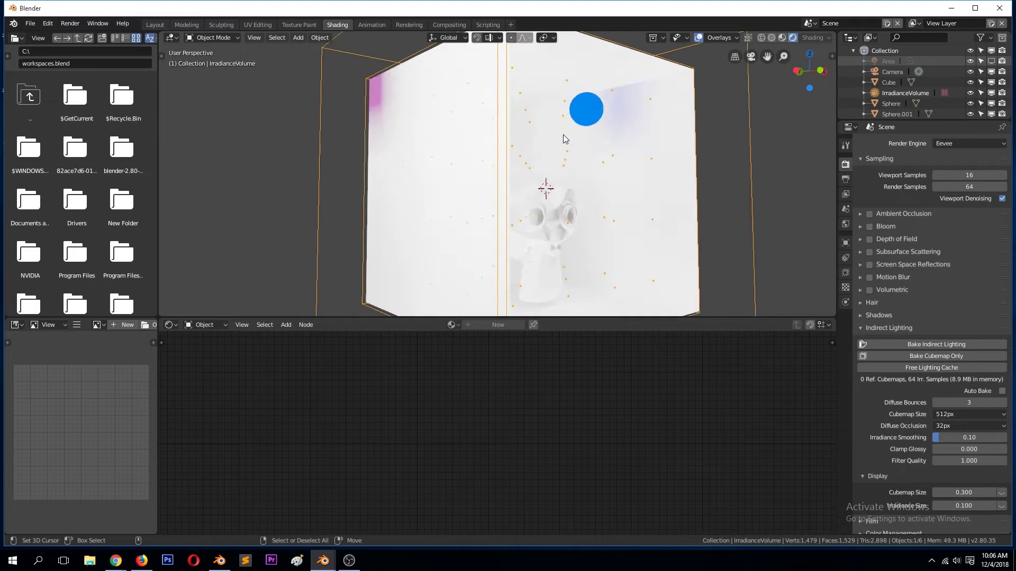
pyautogui.moveTo(563, 134); pyautogui.dragTo(530, 129, button='middle')
pyautogui.scroll(-6, 548, 163)
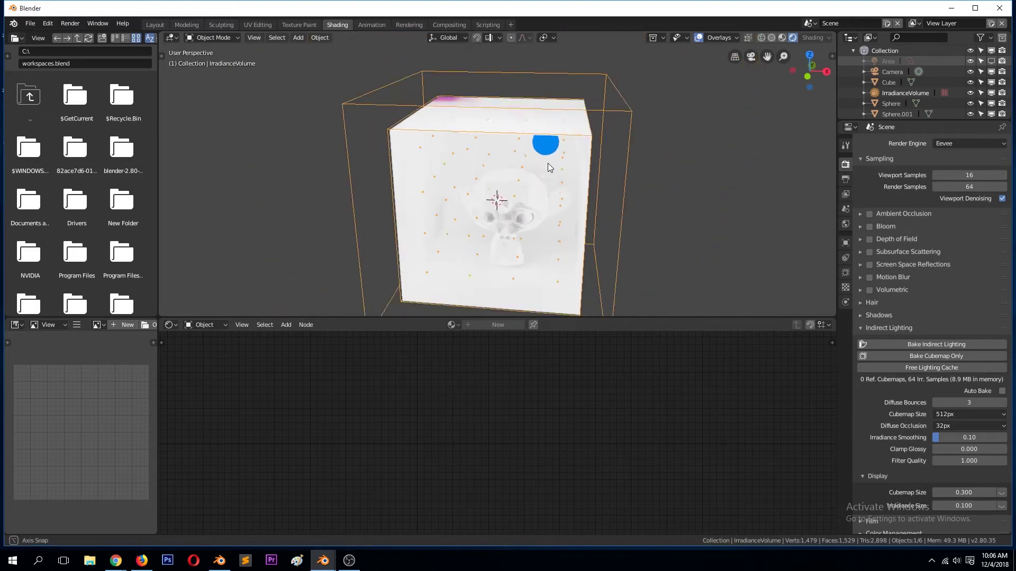
pyautogui.moveTo(548, 163); pyautogui.dragTo(540, 197, button='middle')
pyautogui.scroll(2, 564, 198)
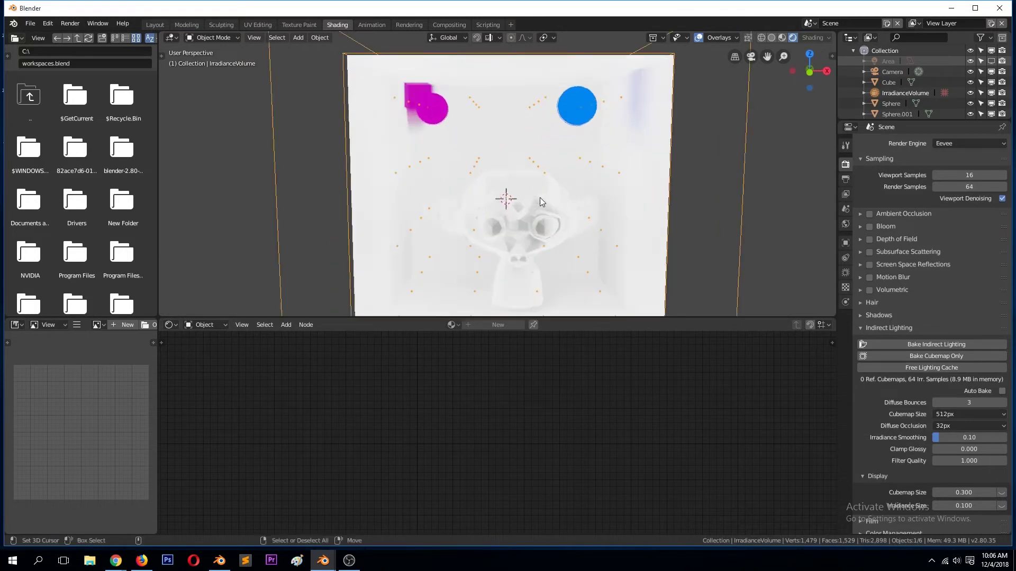
pyautogui.scroll(2, 548, 191)
# Set the blue sphere's emission strength to 56.2 and the magenta sphere's to 99.9
pyautogui.click(575, 122)
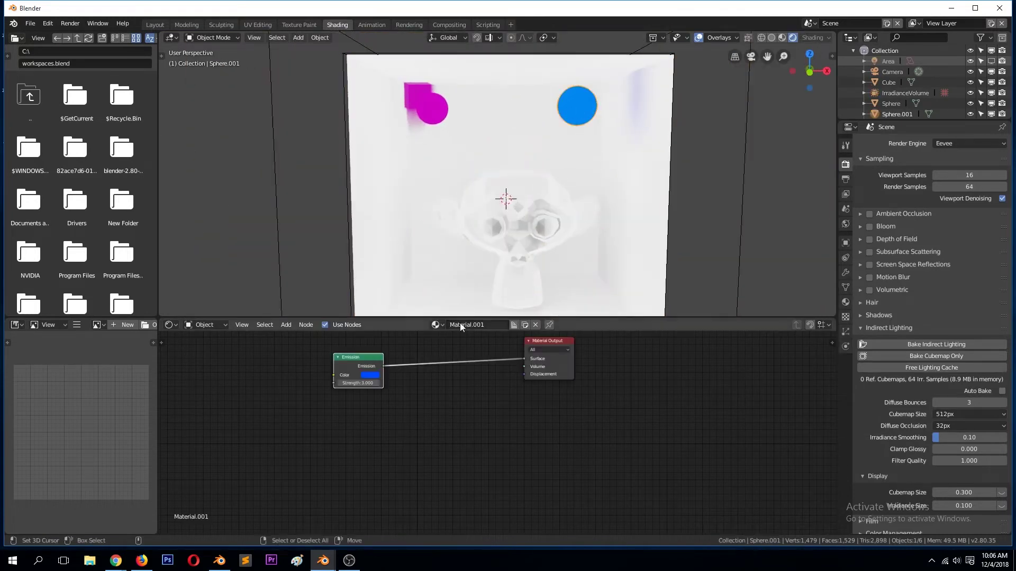
pyautogui.moveTo(358, 383); pyautogui.dragTo(391, 383)
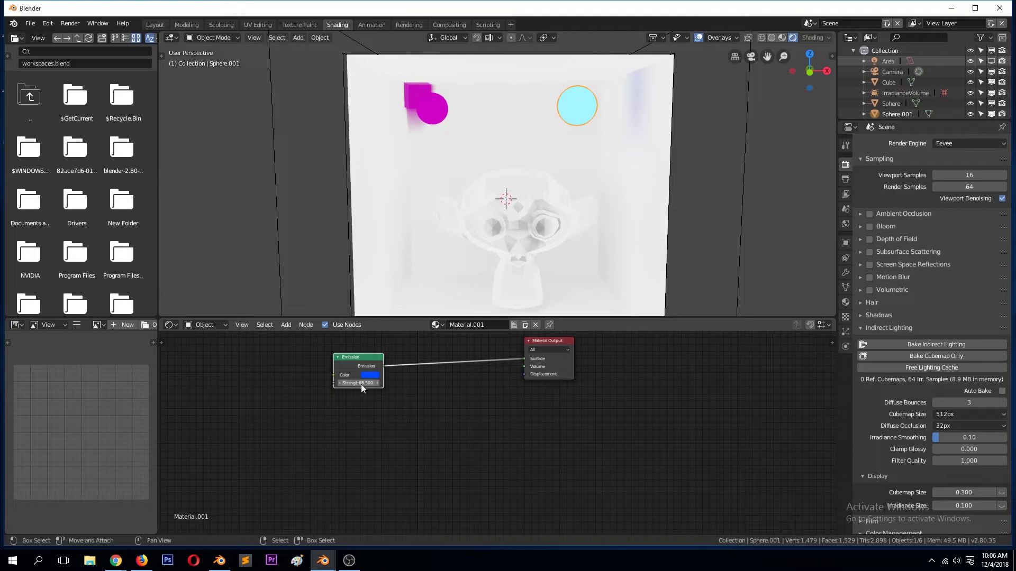
pyautogui.click(442, 111)
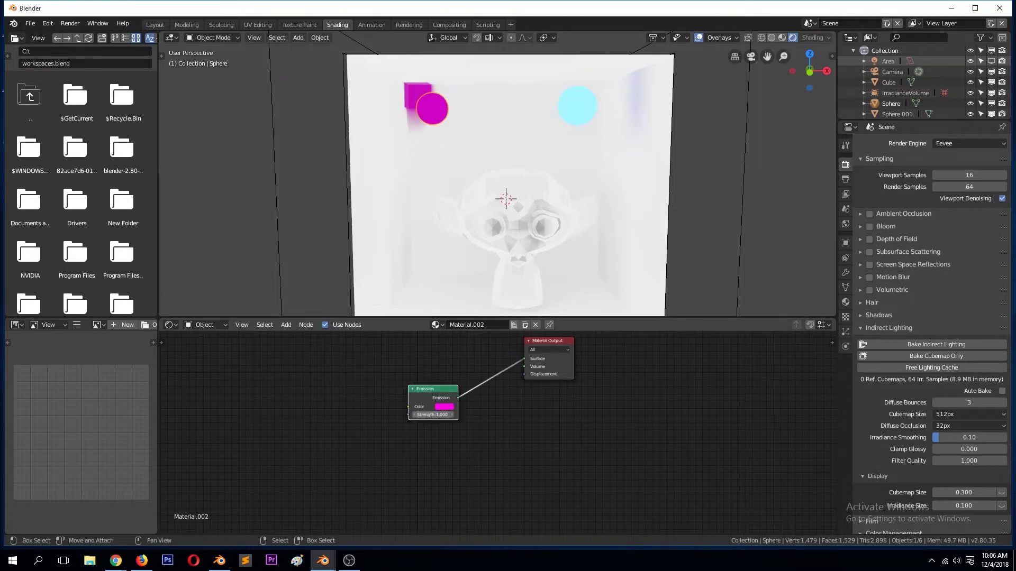
pyautogui.moveTo(432, 415); pyautogui.dragTo(510, 415)
# Rebake the indirect lighting and view the pink-tinted room from the front
pyautogui.moveTo(535, 208); pyautogui.dragTo(579, 224, button='middle')
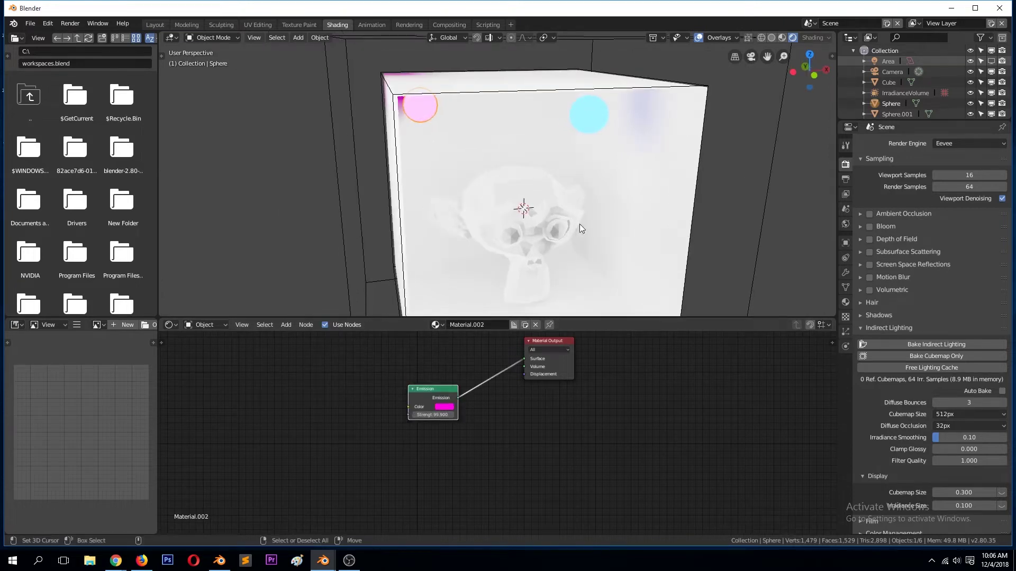
pyautogui.click(963, 344)
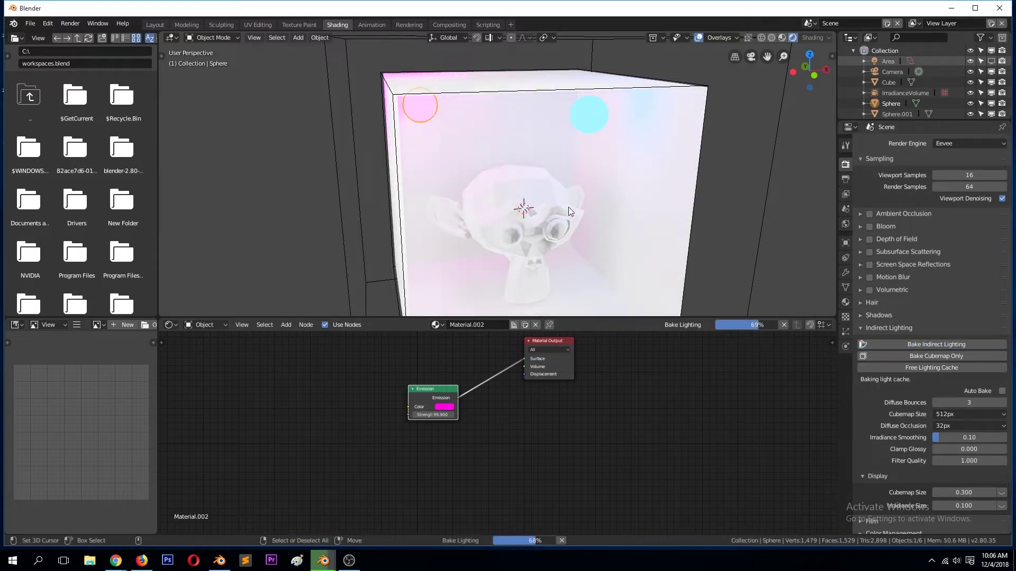
pyautogui.moveTo(571, 205); pyautogui.dragTo(595, 205, button='middle')
pyautogui.scroll(-3, 589, 202)
pyautogui.scroll(3, 584, 204)
# Give the room cube a new Material.003 with a near-black base colour
pyautogui.click(596, 205)
pyautogui.click(494, 323)
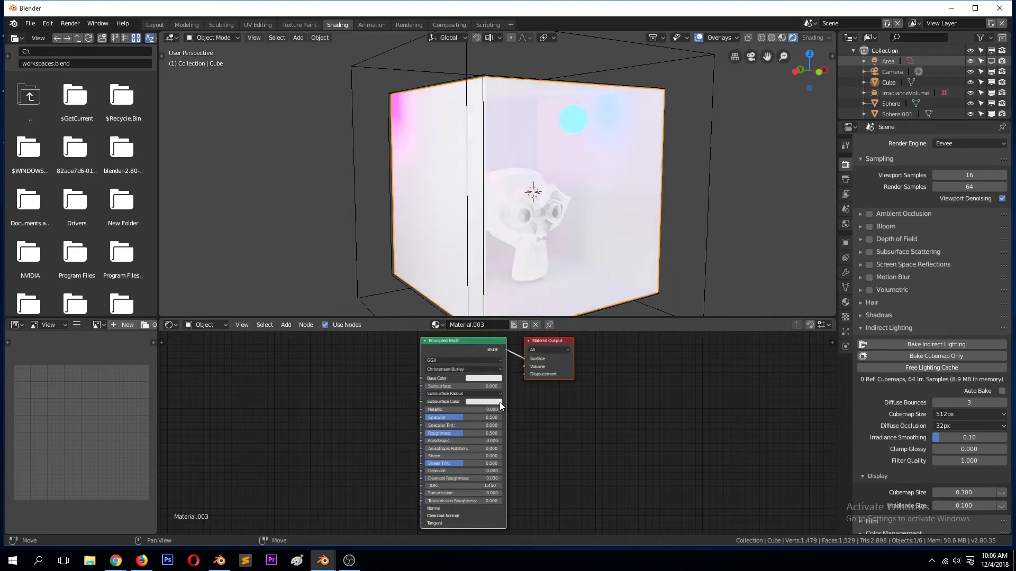
pyautogui.click(484, 380)
pyautogui.moveTo(527, 316); pyautogui.dragTo(526, 320)
# Rebake the indirect lighting and inspect the magenta-blue glow on Suzanne from several angles
pyautogui.moveTo(526, 320); pyautogui.dragTo(744, 256, button='middle')
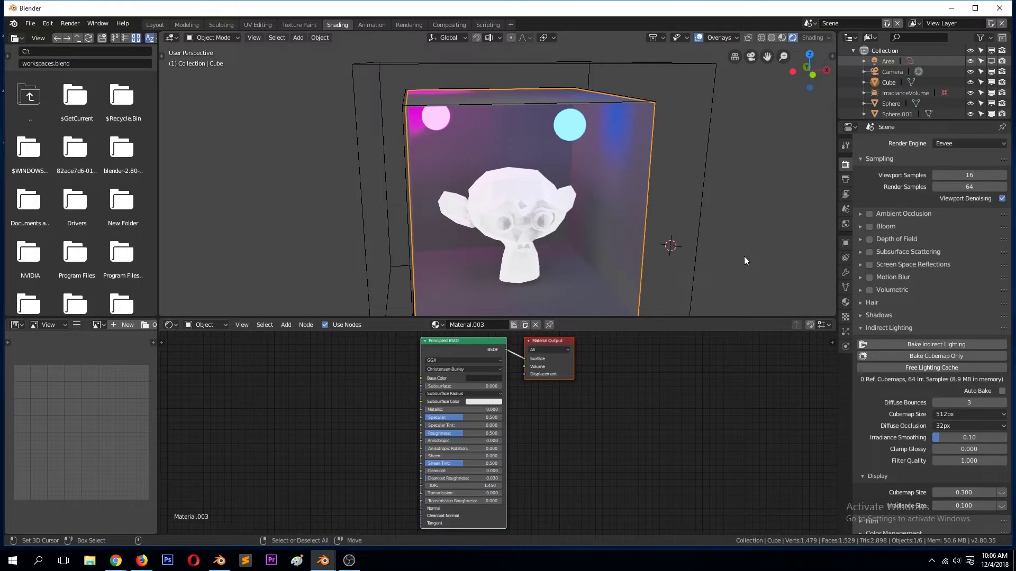
pyautogui.click(940, 344)
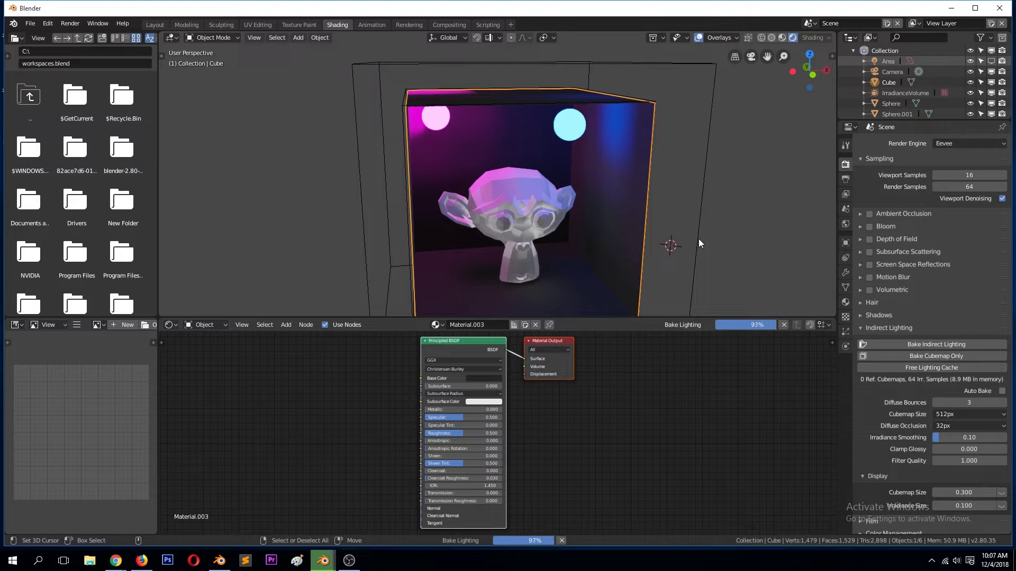
pyautogui.moveTo(699, 239)
pyautogui.mouseDown(button='middle')
pyautogui.moveTo(658, 217)
pyautogui.moveTo(599, 225)
pyautogui.moveTo(689, 229)
pyautogui.mouseUp(button='middle')
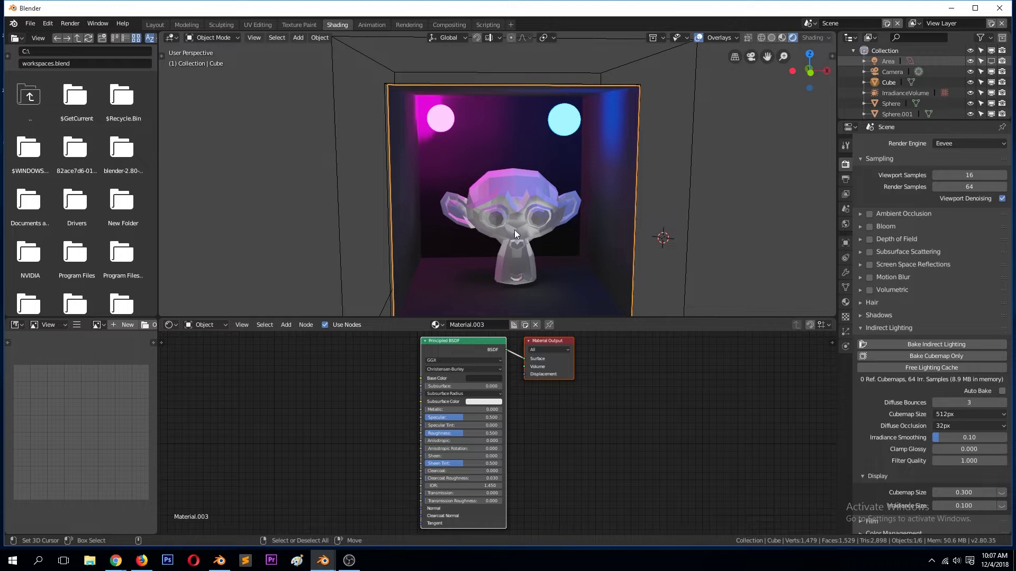
pyautogui.moveTo(514, 229); pyautogui.dragTo(538, 259, button='middle')
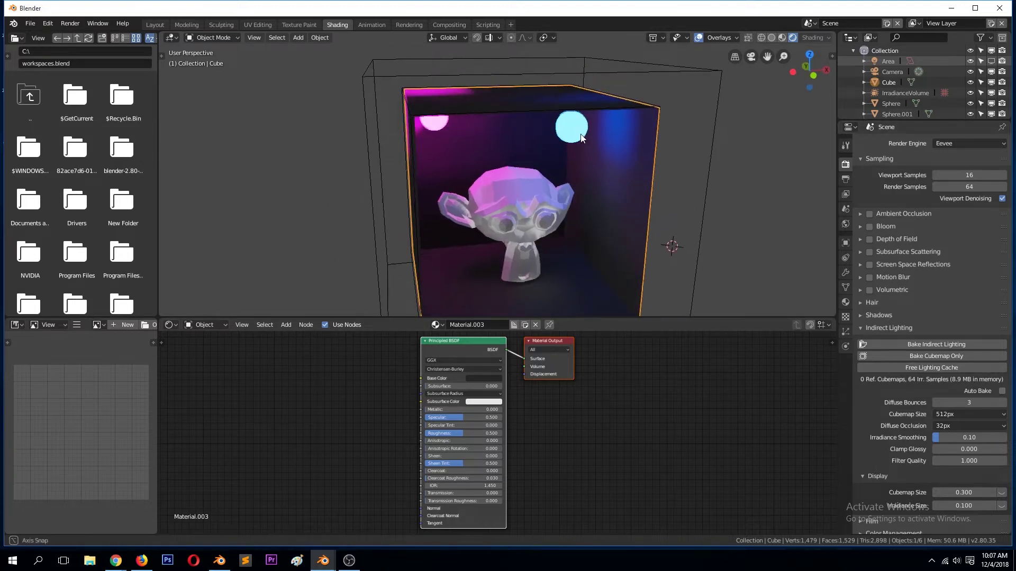
pyautogui.moveTo(557, 141); pyautogui.dragTo(605, 106, button='middle')
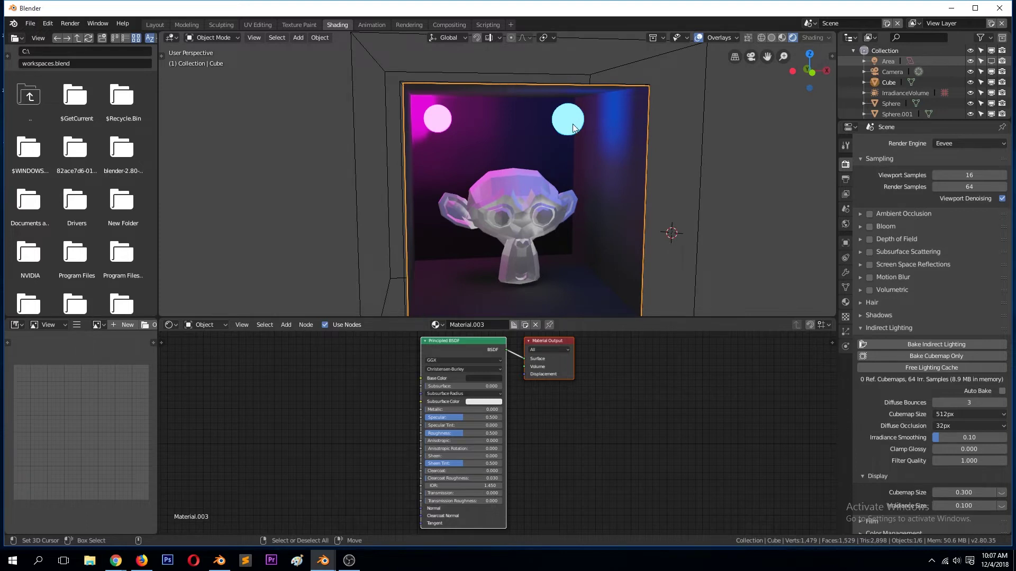
pyautogui.scroll(3, 571, 128)
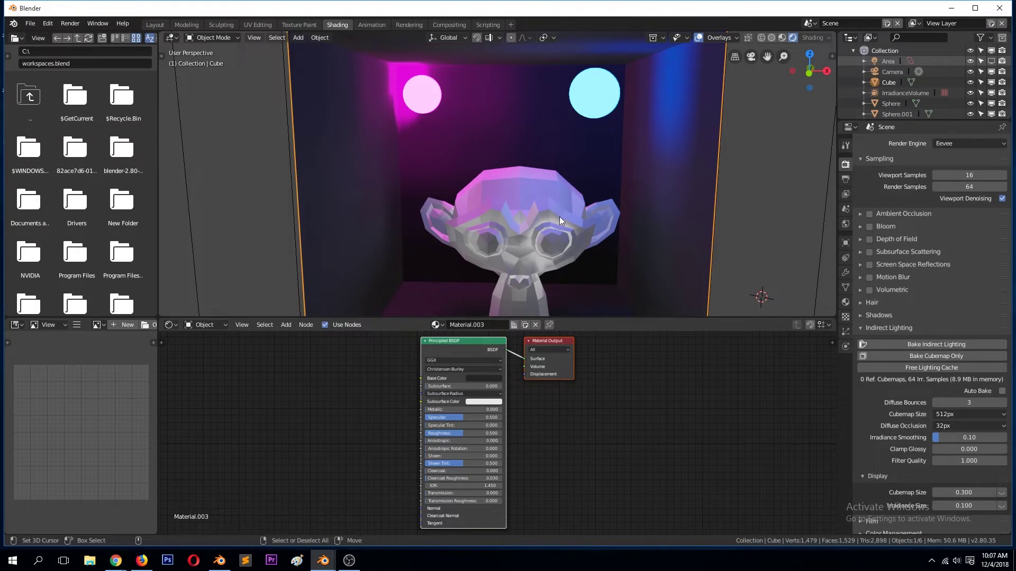
pyautogui.moveTo(561, 233); pyautogui.dragTo(642, 201, button='middle')
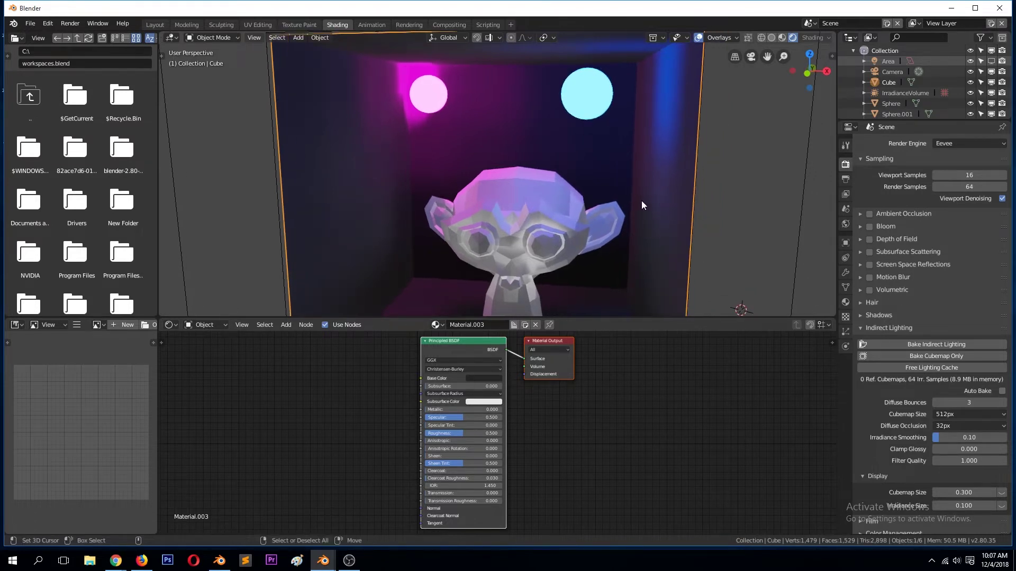
# Test a white base colour on the cube and rebake the lighting
pyautogui.click(492, 378)
pyautogui.click(526, 282)
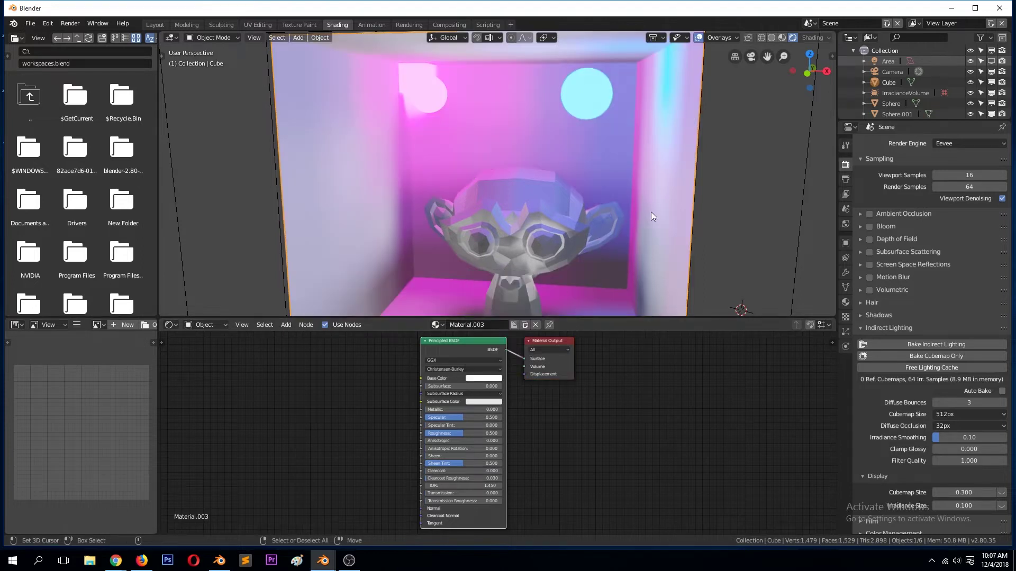
pyautogui.click(938, 343)
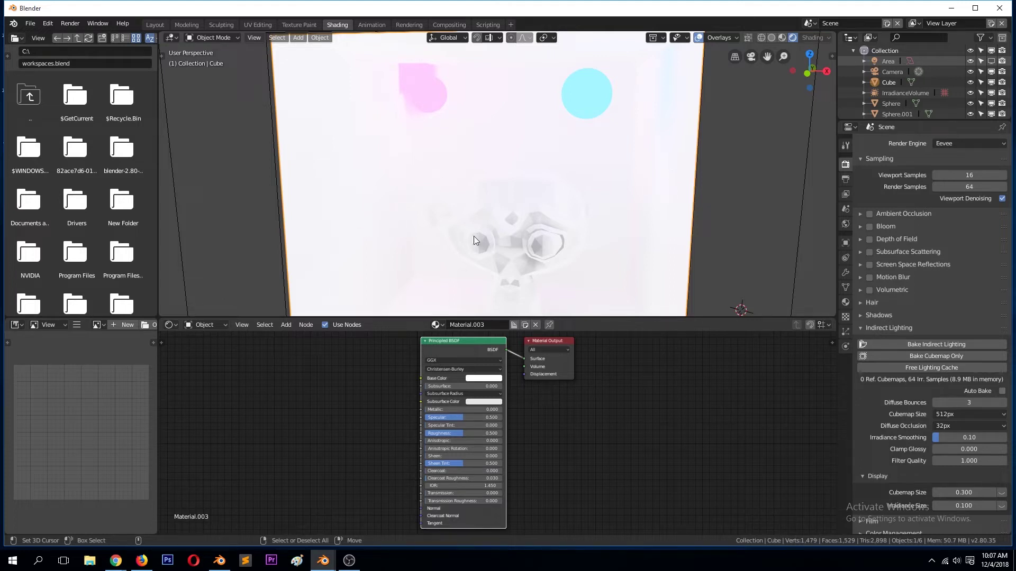
pyautogui.moveTo(511, 226); pyautogui.dragTo(472, 212, button='middle')
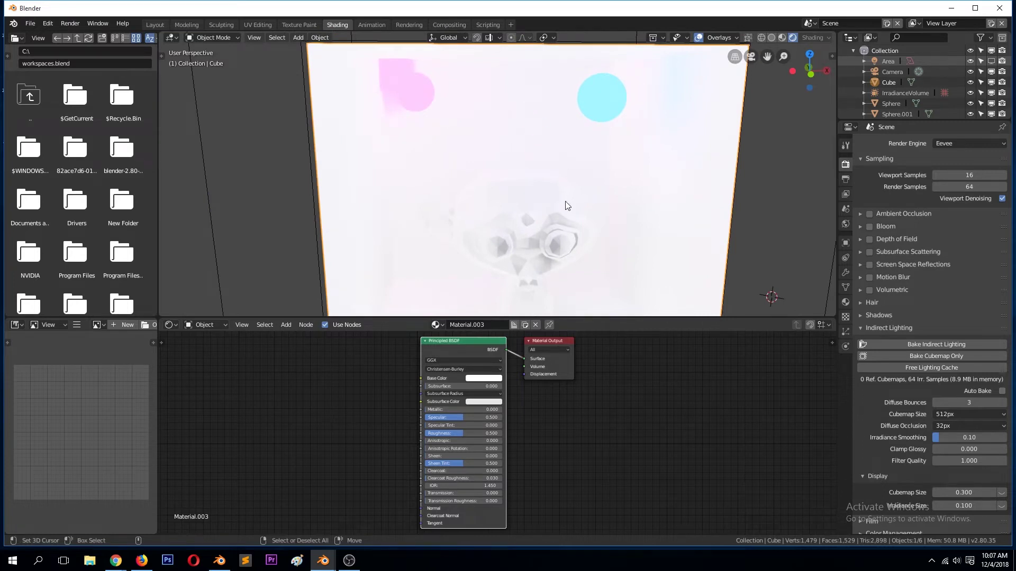
# Darken the cube's base colour again and rebake the indirect lighting
pyautogui.click(495, 379)
pyautogui.moveTo(530, 303); pyautogui.dragTo(528, 323)
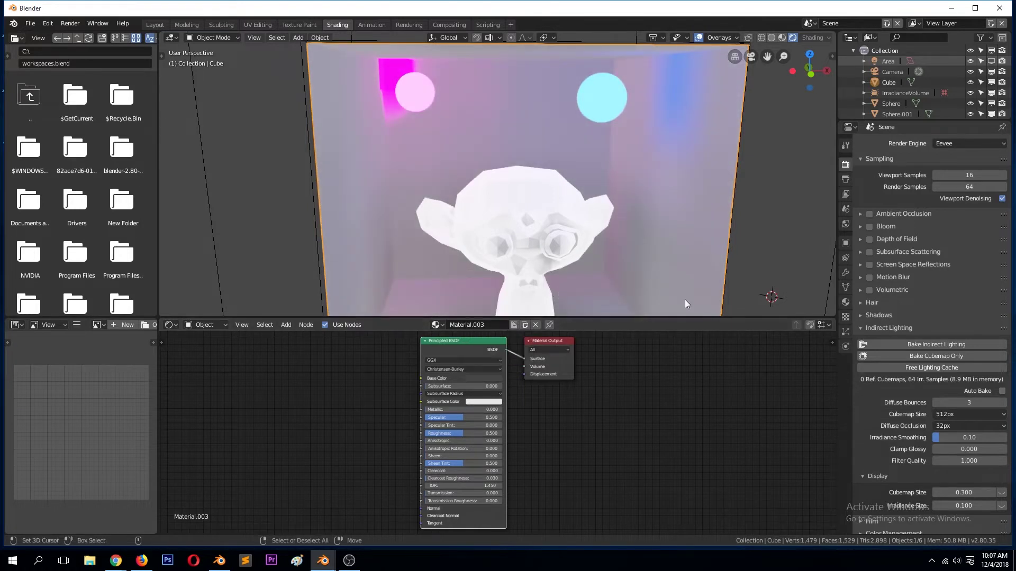
pyautogui.click(936, 345)
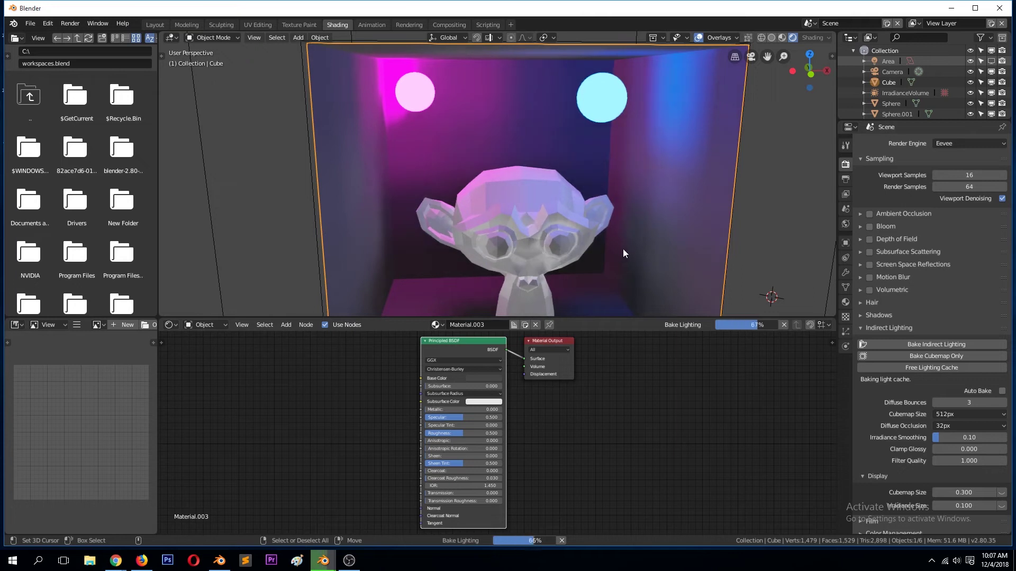
pyautogui.scroll(-6, 625, 250)
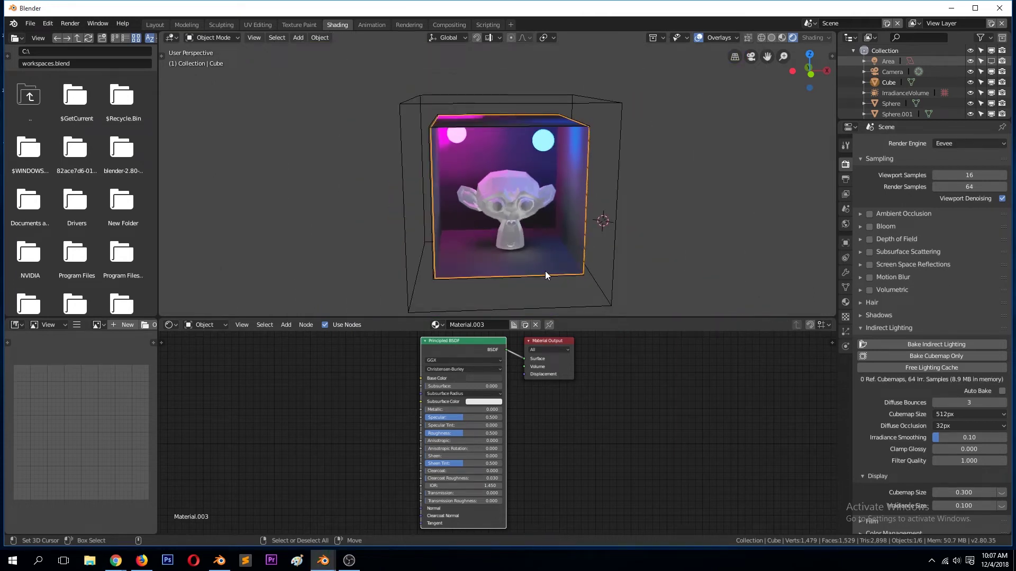
# Enable the Area light in the outliner and bake the indirect lighting
pyautogui.moveTo(545, 271); pyautogui.dragTo(578, 268, button='middle')
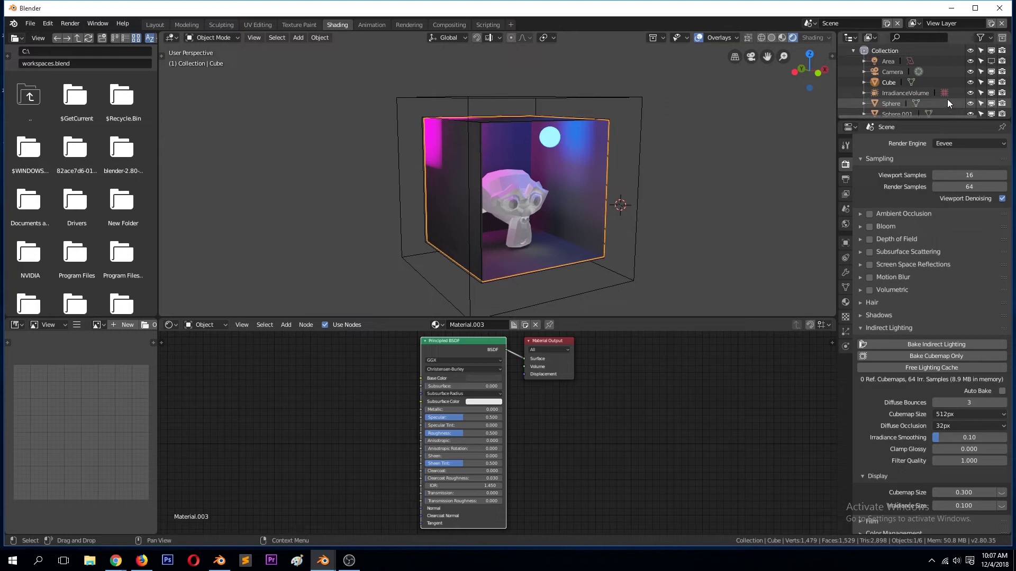
pyautogui.scroll(1, 937, 99)
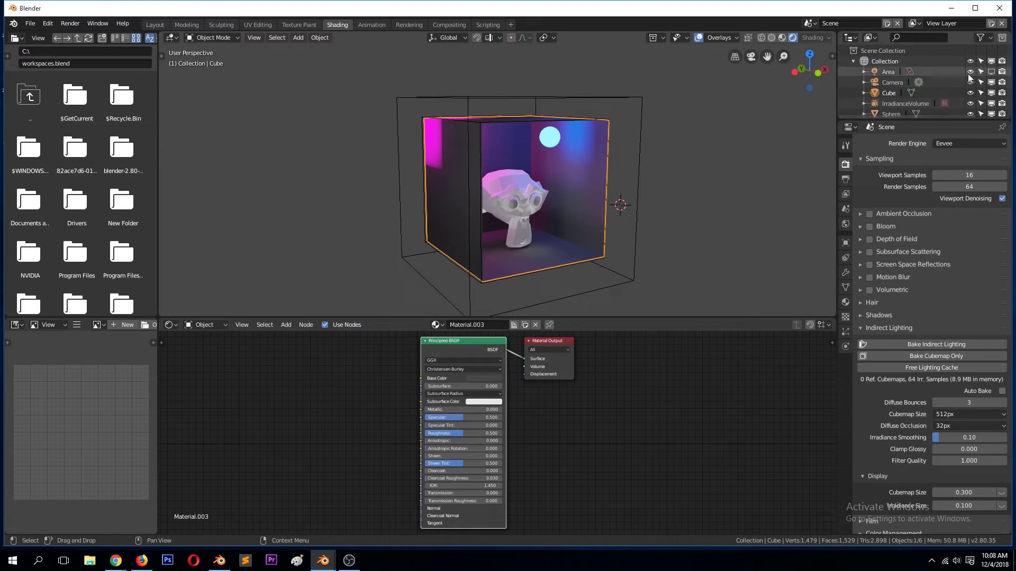
pyautogui.click(993, 71)
pyautogui.moveTo(715, 151); pyautogui.dragTo(675, 162, button='middle')
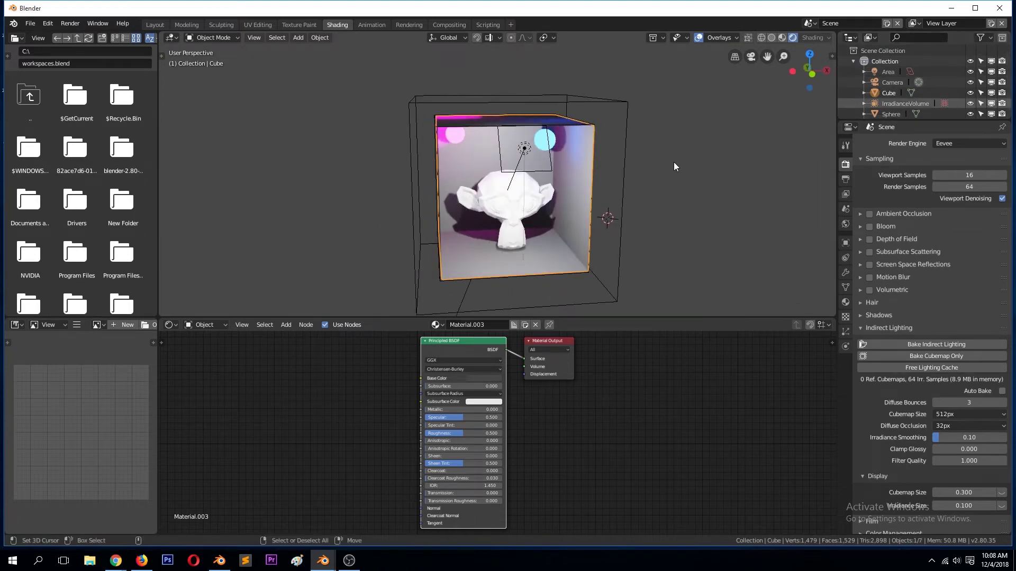
pyautogui.click(956, 344)
pyautogui.moveTo(675, 258)
pyautogui.mouseDown(button='middle')
pyautogui.moveTo(611, 246)
pyautogui.moveTo(665, 254)
pyautogui.mouseUp(button='middle')
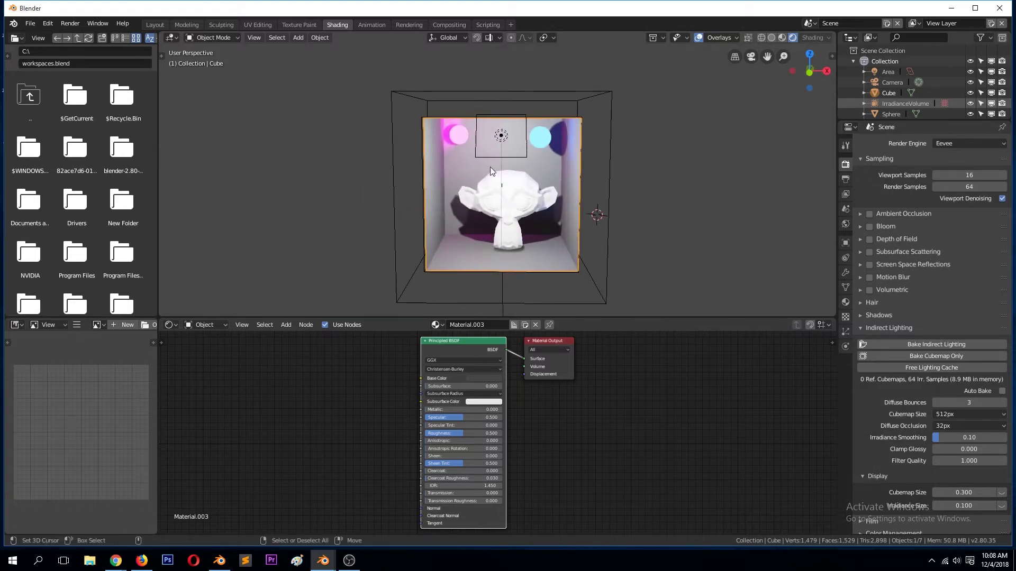
# Rotate the Area light about 70° around Z and rebake the lighting
pyautogui.click(500, 137)
pyautogui.press('r')
pyautogui.press('z')
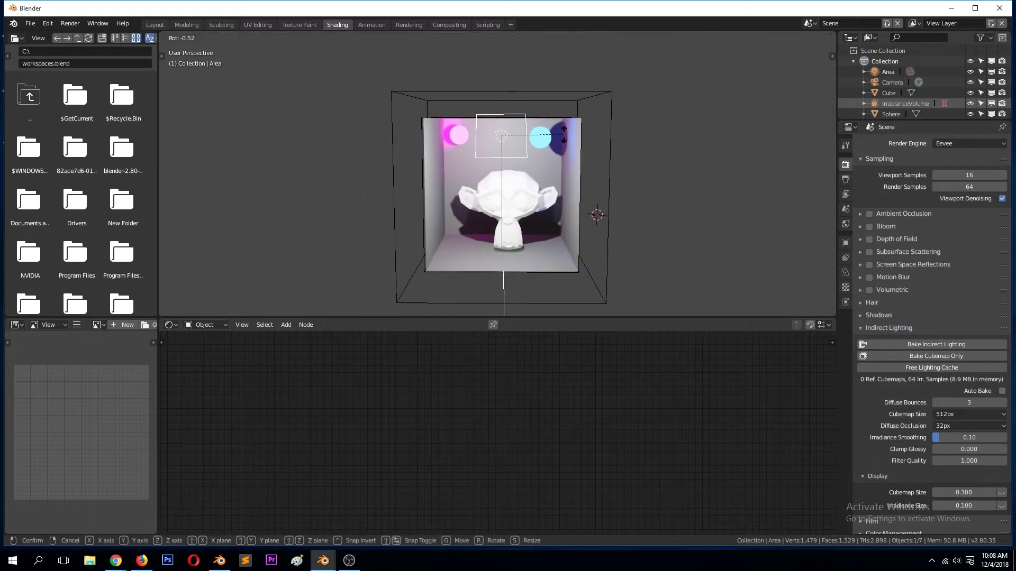
pyautogui.click(512, 87)
pyautogui.moveTo(513, 87); pyautogui.dragTo(531, 110, button='middle')
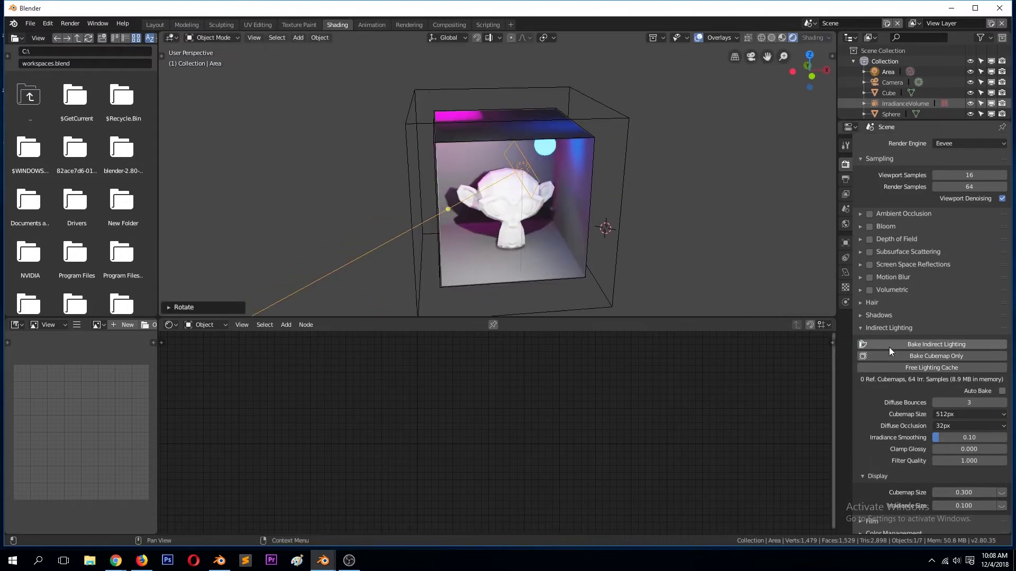
pyautogui.click(910, 344)
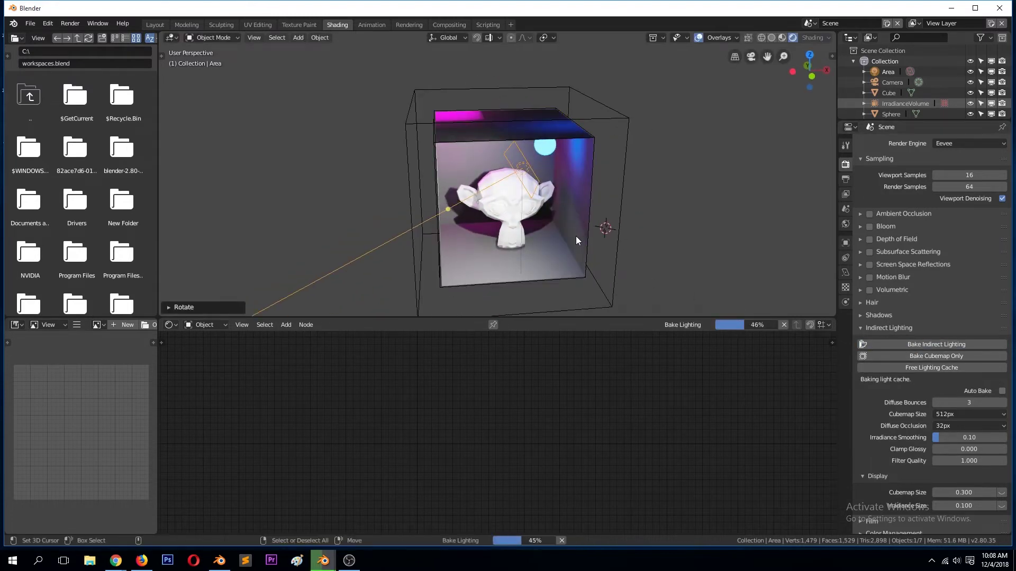
pyautogui.moveTo(577, 236); pyautogui.dragTo(566, 214, button='middle')
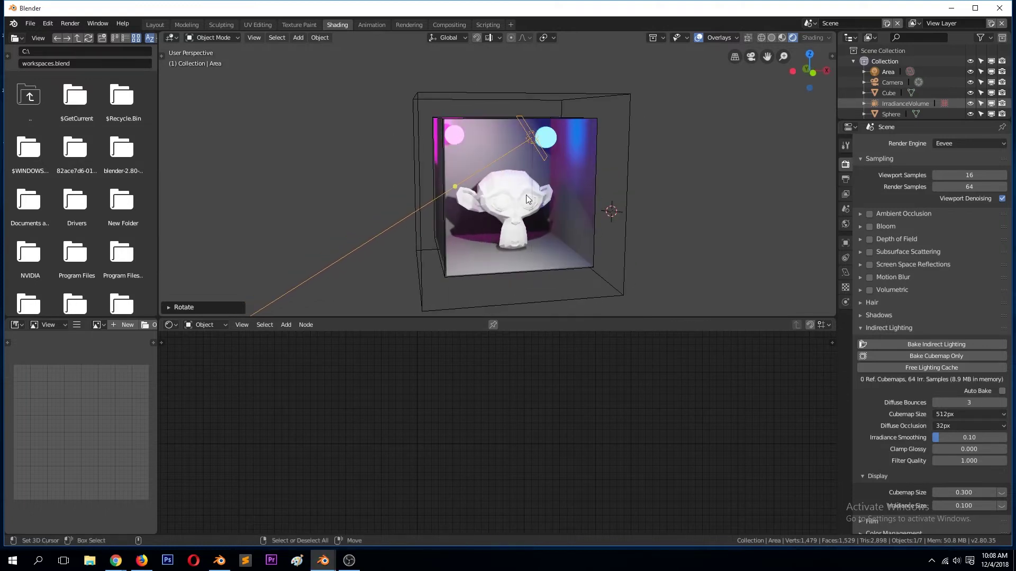
pyautogui.click(547, 140)
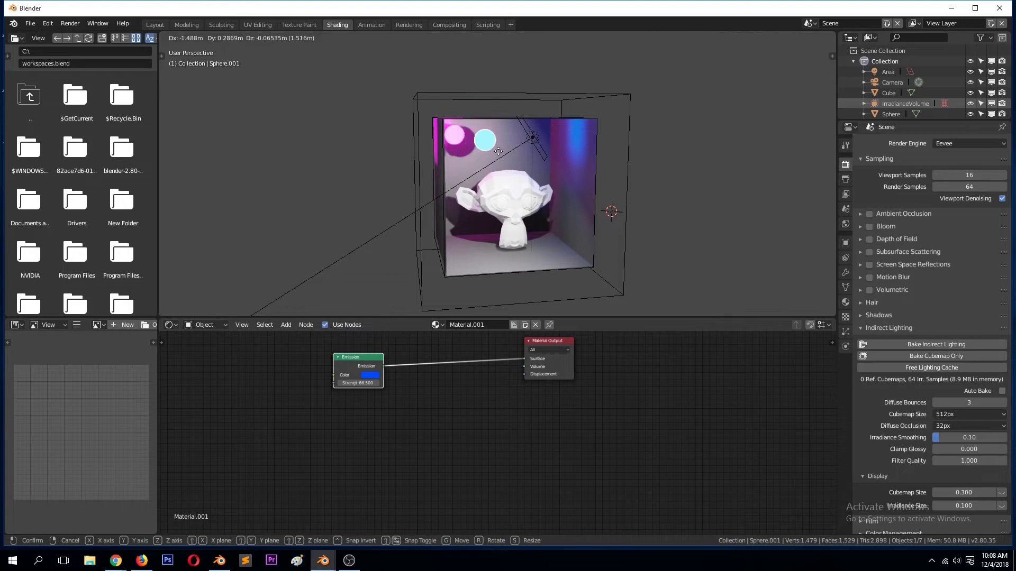
pyautogui.moveTo(508, 170); pyautogui.dragTo(531, 189, button='middle')
# Free the baked light cache
pyautogui.click(494, 144)
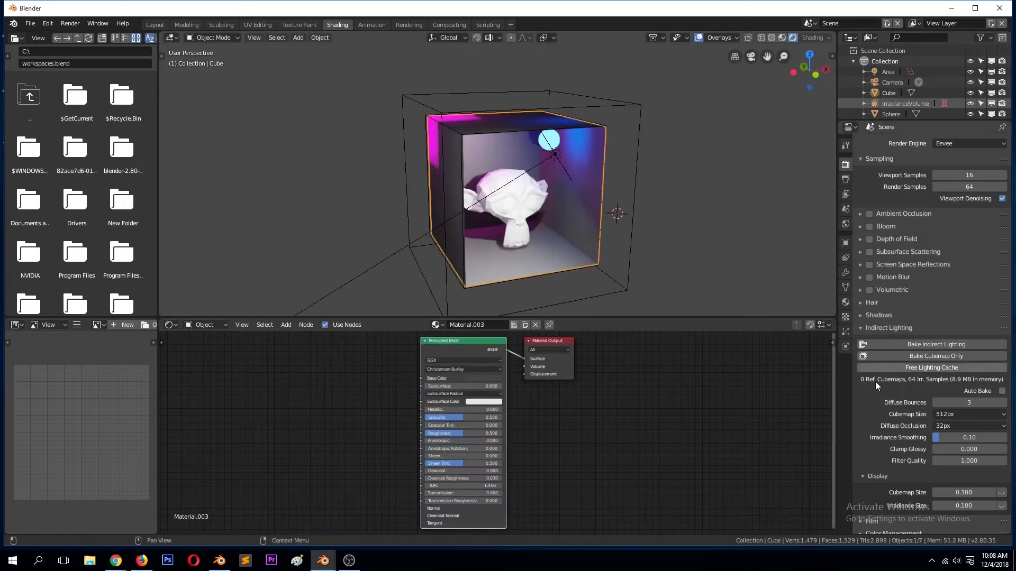
pyautogui.click(935, 364)
pyautogui.moveTo(316, 170); pyautogui.dragTo(378, 185, button='middle')
# Move the Area light to the box's upper left and re-aim it around Z
pyautogui.click(523, 170)
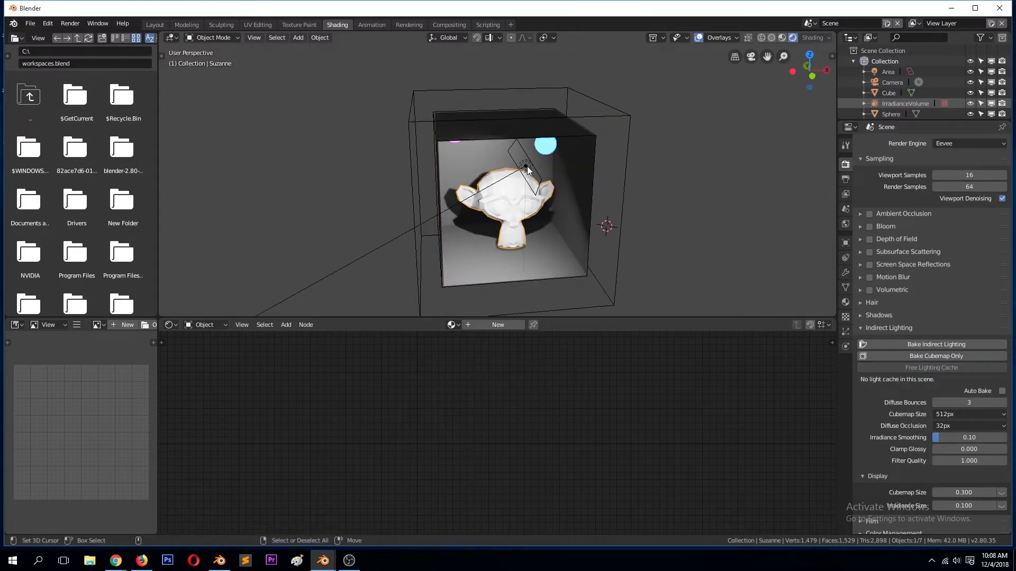
pyautogui.click(527, 169)
pyautogui.click(525, 164)
pyautogui.press('g')
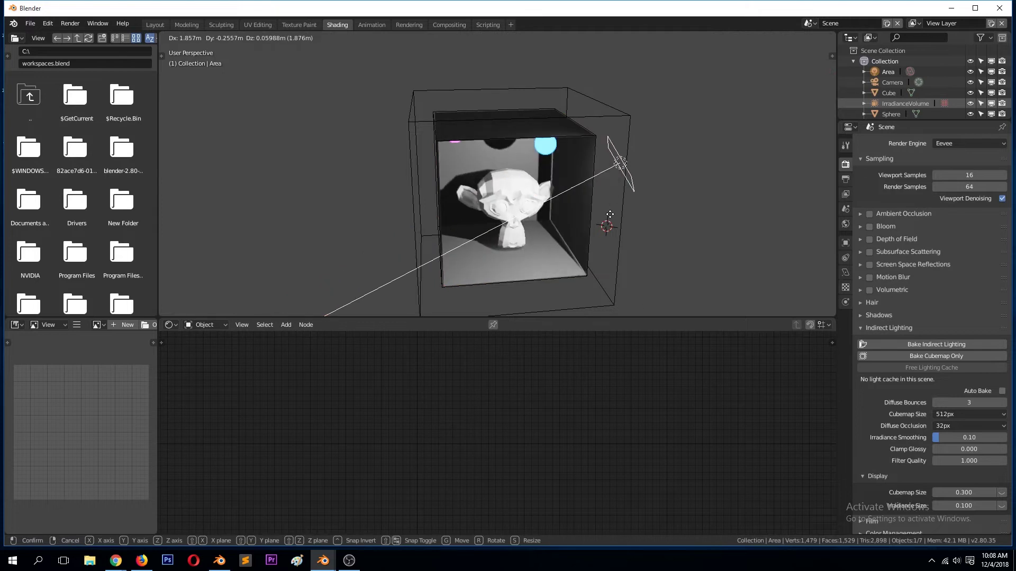
pyautogui.click(479, 222)
pyautogui.press('r')
pyautogui.press('z')
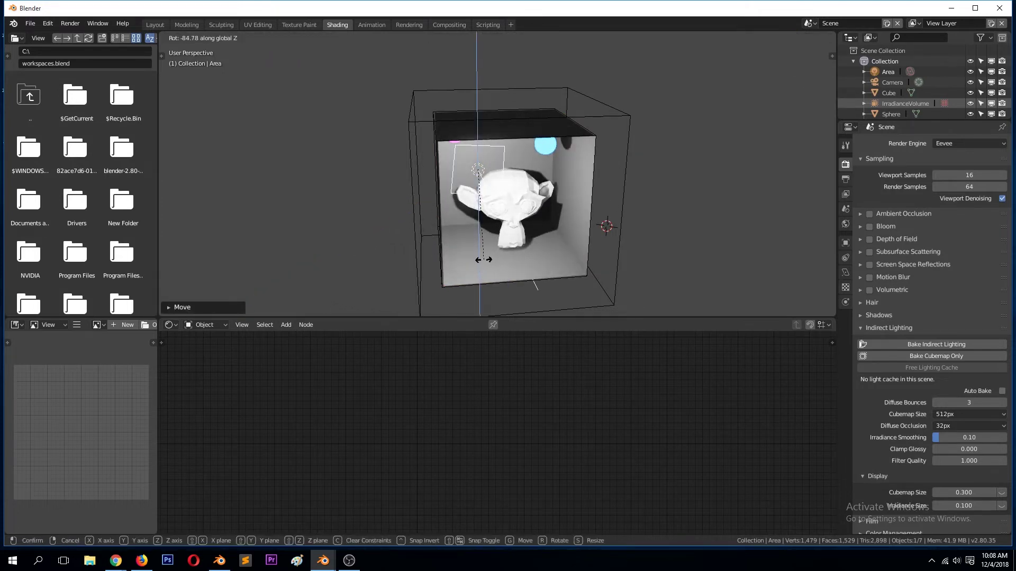
pyautogui.click(514, 222)
pyautogui.press('g')
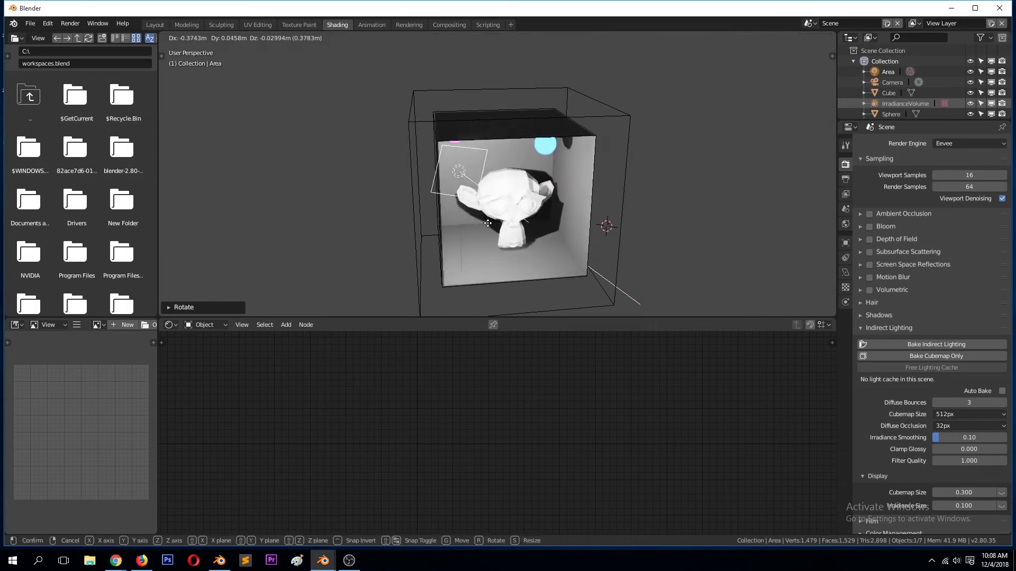
pyautogui.click(509, 226)
pyautogui.moveTo(509, 226); pyautogui.dragTo(509, 209, button='middle')
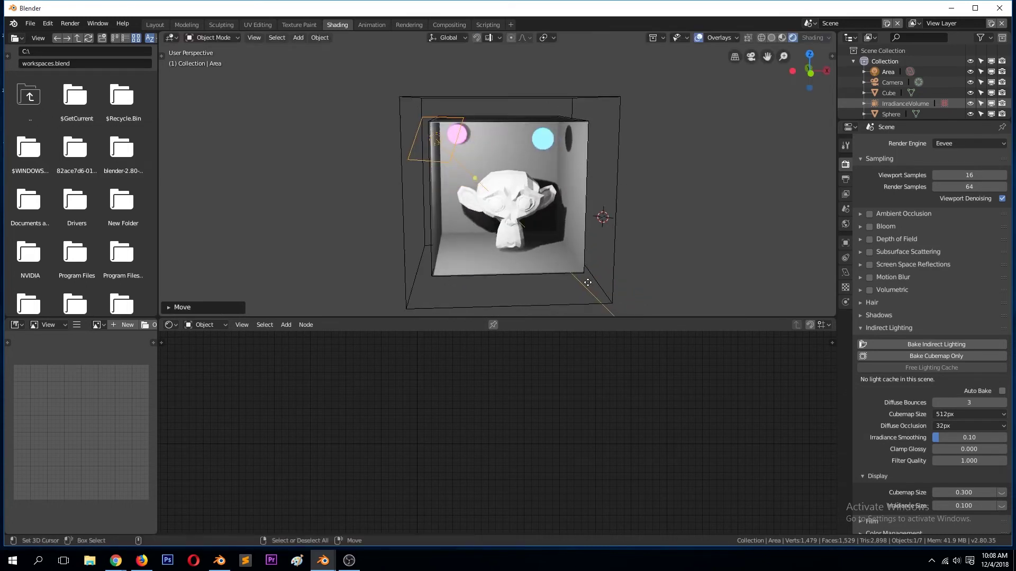
# Bake, free, and rebake the indirect lighting, ending with 64 irradiance samples
pyautogui.click(947, 344)
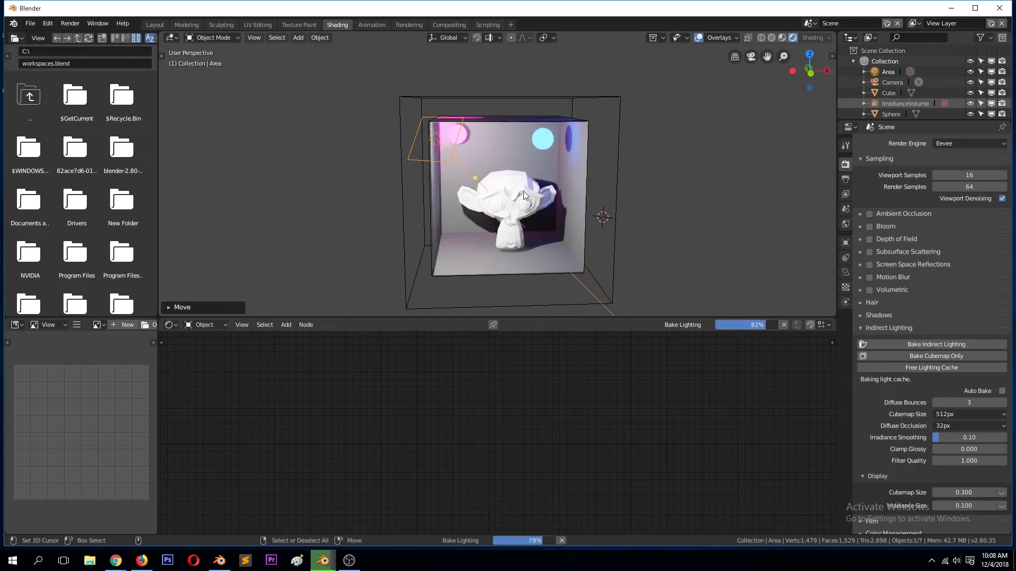
pyautogui.moveTo(523, 192)
pyautogui.mouseDown(button='middle')
pyautogui.moveTo(516, 201)
pyautogui.moveTo(481, 173)
pyautogui.moveTo(521, 201)
pyautogui.moveTo(547, 197)
pyautogui.moveTo(531, 202)
pyautogui.mouseUp(button='middle')
pyautogui.scroll(4, 548, 197)
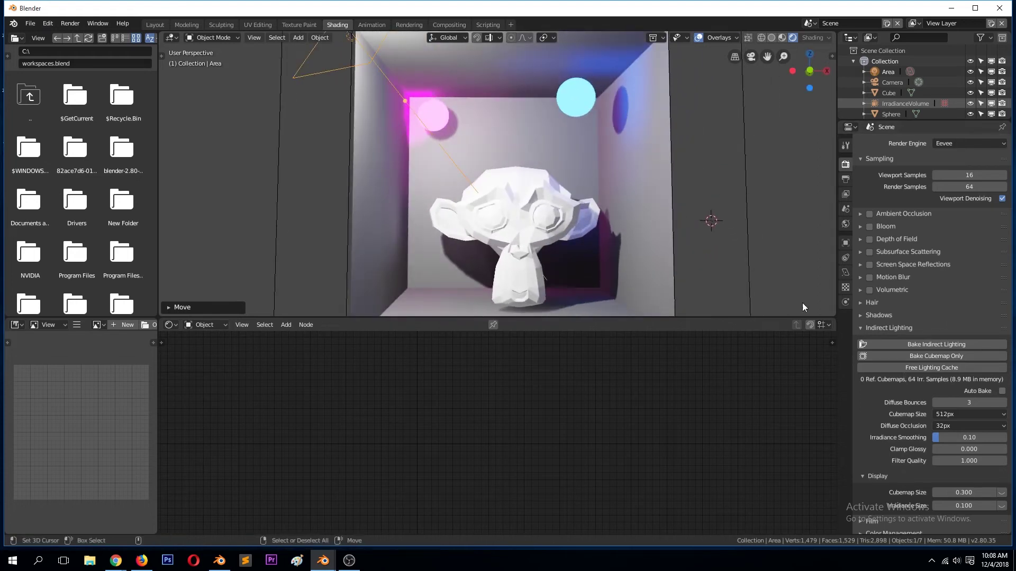
pyautogui.click(949, 367)
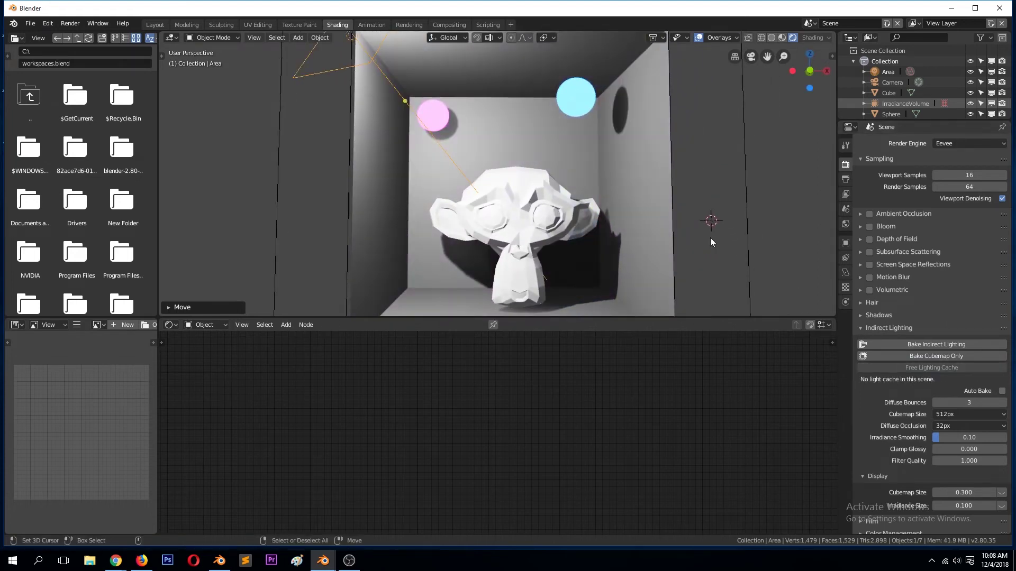
pyautogui.moveTo(710, 237); pyautogui.dragTo(689, 246, button='middle')
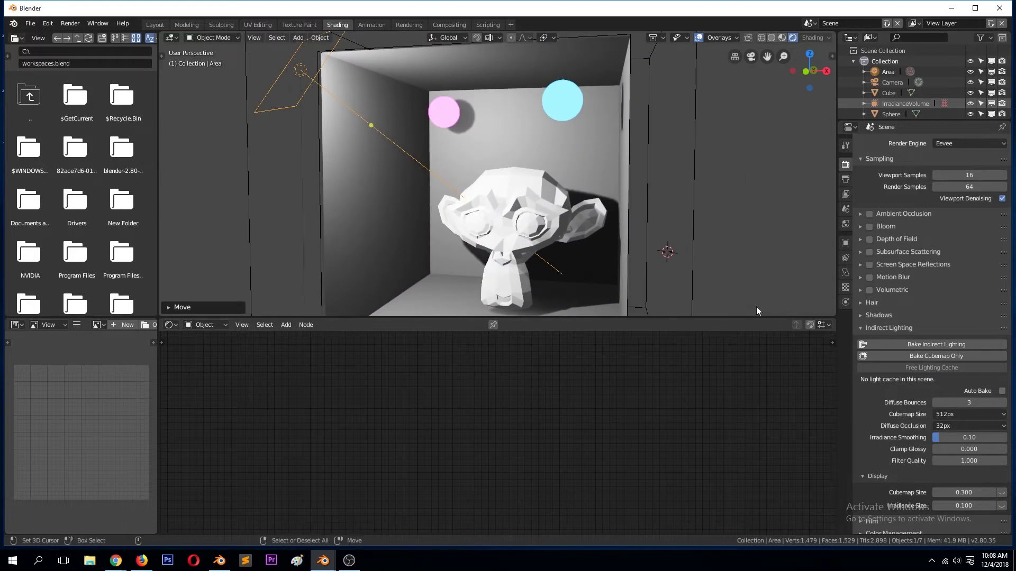
pyautogui.click(932, 344)
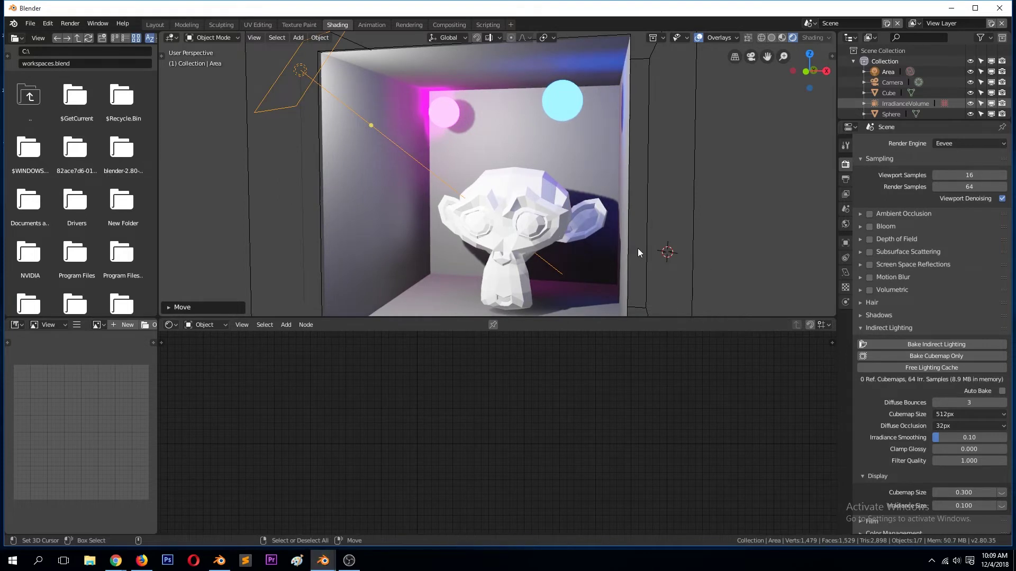
pyautogui.scroll(-6, 637, 249)
pyautogui.hotkey('shift', 'a')
pyautogui.moveTo(608, 195)
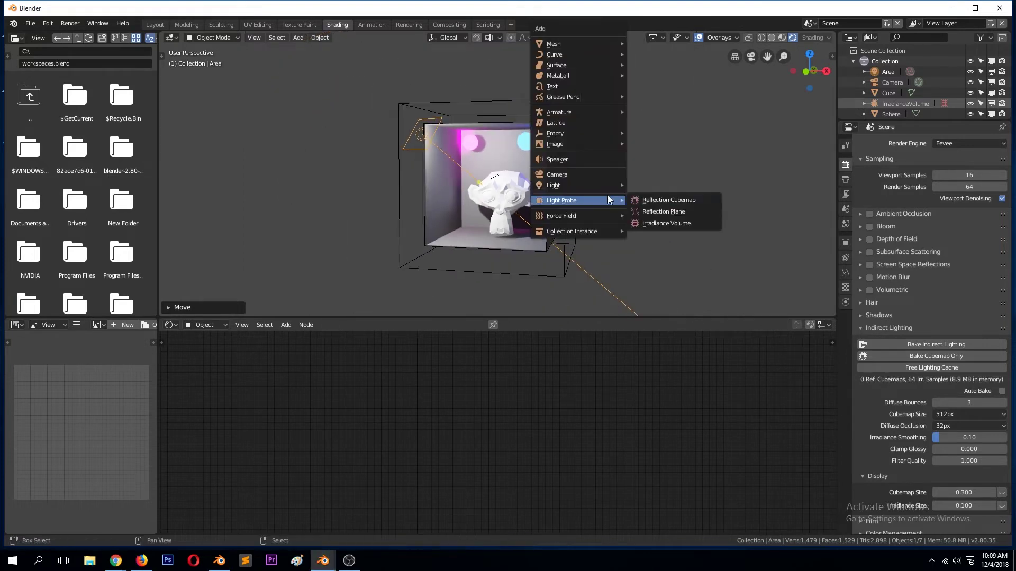
pyautogui.click(668, 200)
pyautogui.press('s')
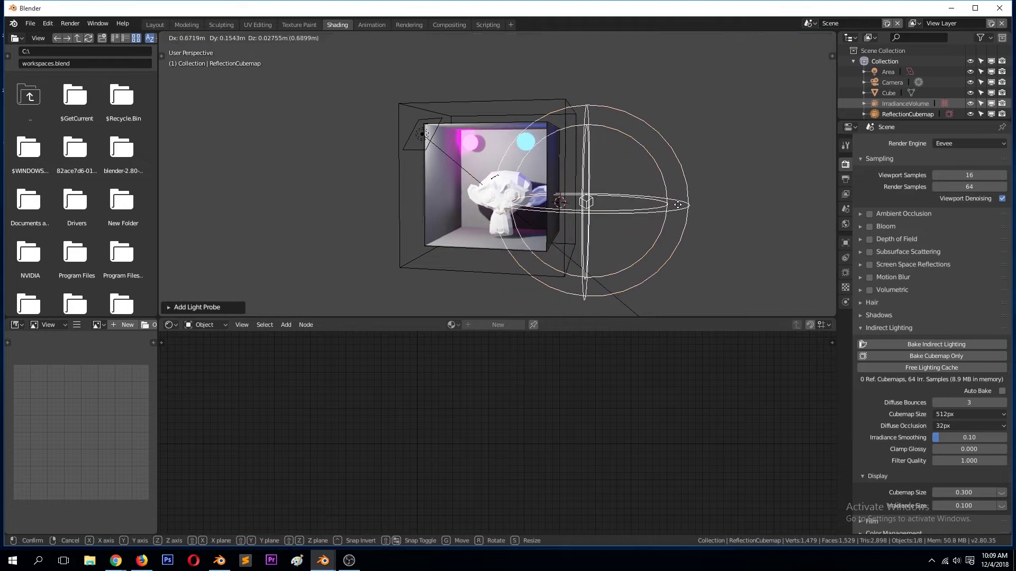
pyautogui.press('Escape')
pyautogui.press('Delete')
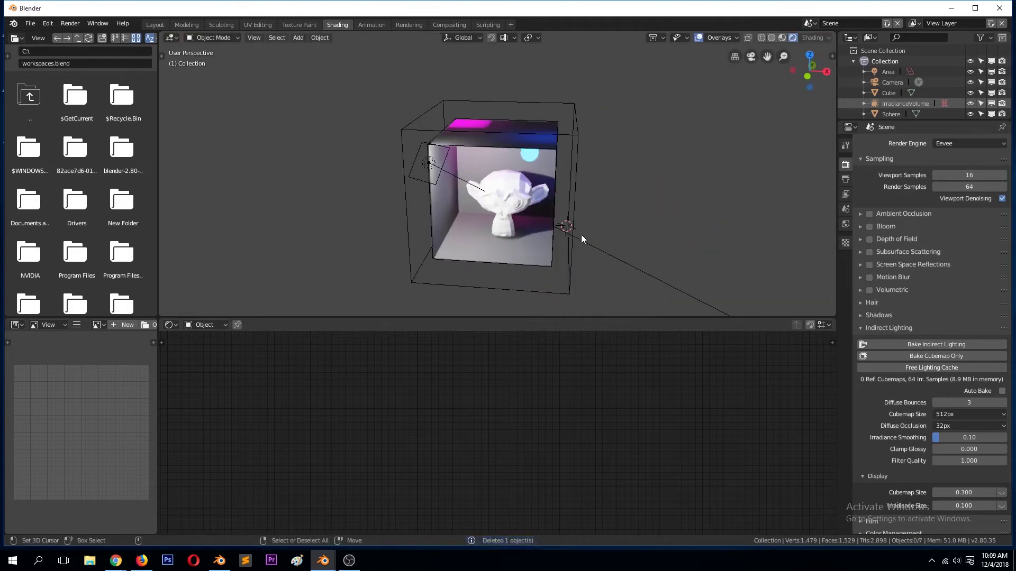
pyautogui.scroll(5, 534, 253)
pyautogui.click(534, 236)
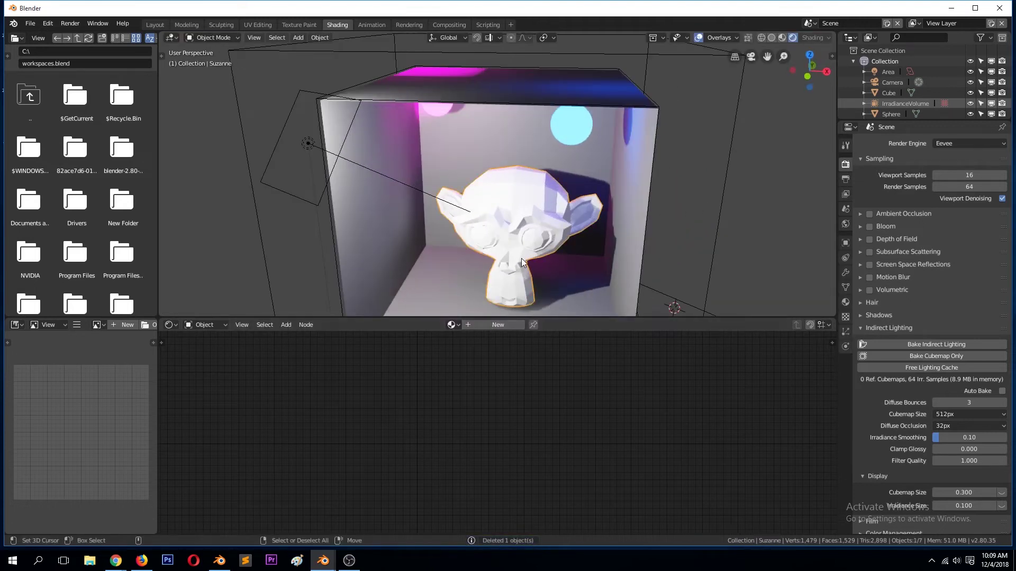
pyautogui.scroll(-2, 524, 255)
# Duplicate the box's left wall face, shrink it and offset it along X
pyautogui.moveTo(461, 241); pyautogui.dragTo(408, 217, button='middle')
pyautogui.click(408, 217)
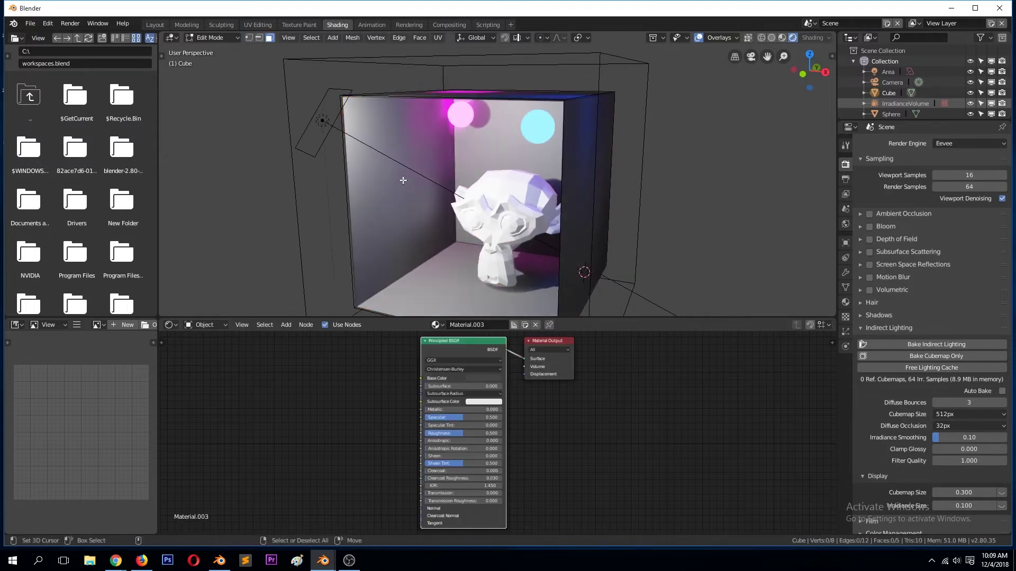
pyautogui.press('Tab')
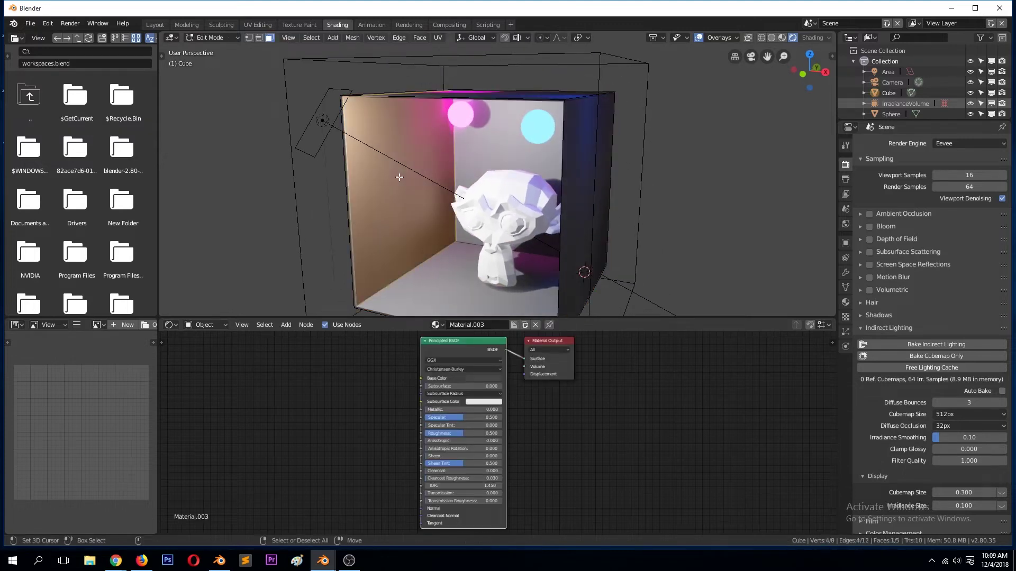
pyautogui.hotkey('shift', 'd')
pyautogui.rightClick(459, 142)
pyautogui.press('s')
pyautogui.click(454, 159)
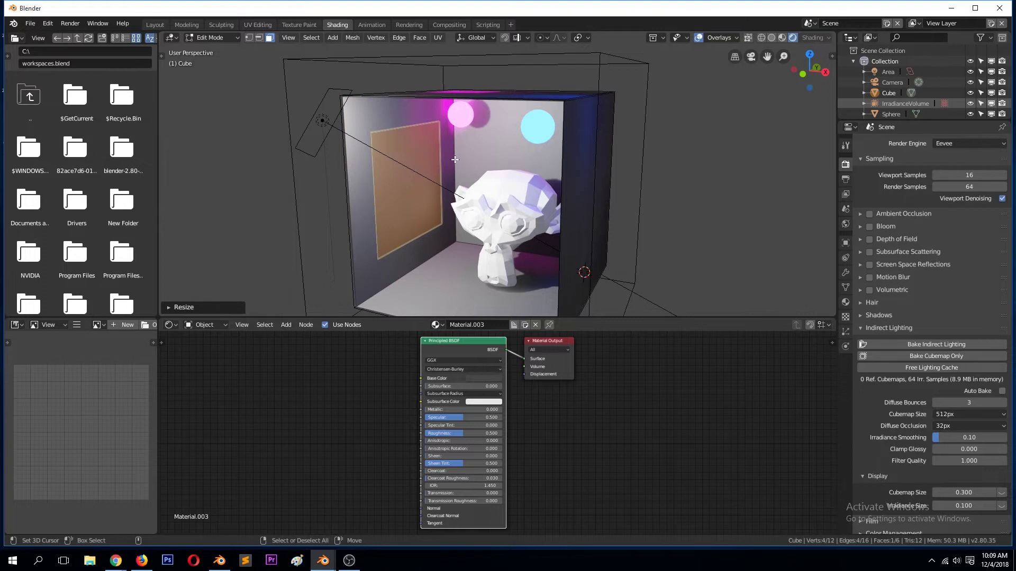
pyautogui.press('g')
pyautogui.press('x')
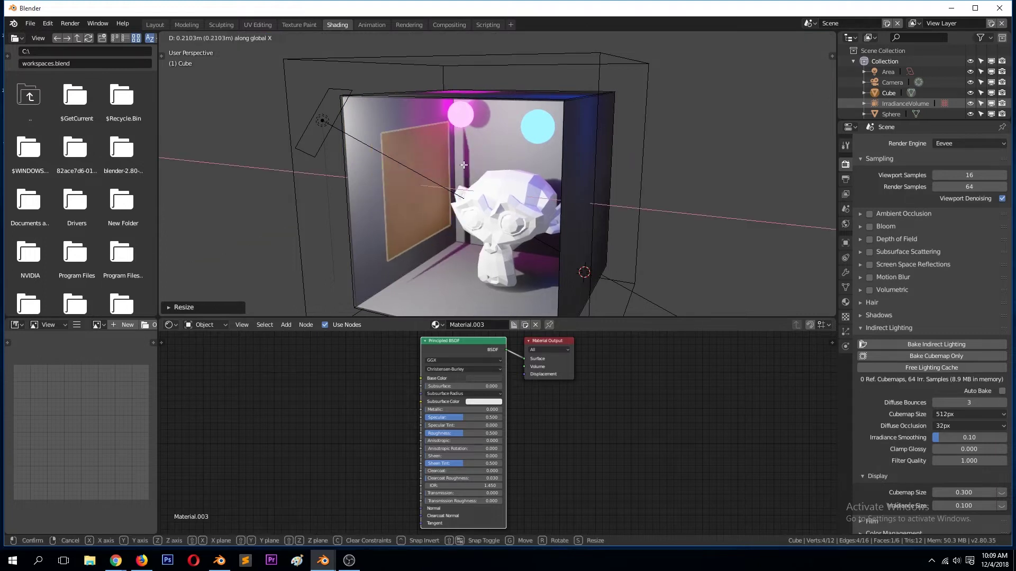
pyautogui.click(463, 165)
# Separate the duplicated face into its own panel object, Cube.001
pyautogui.press('p')
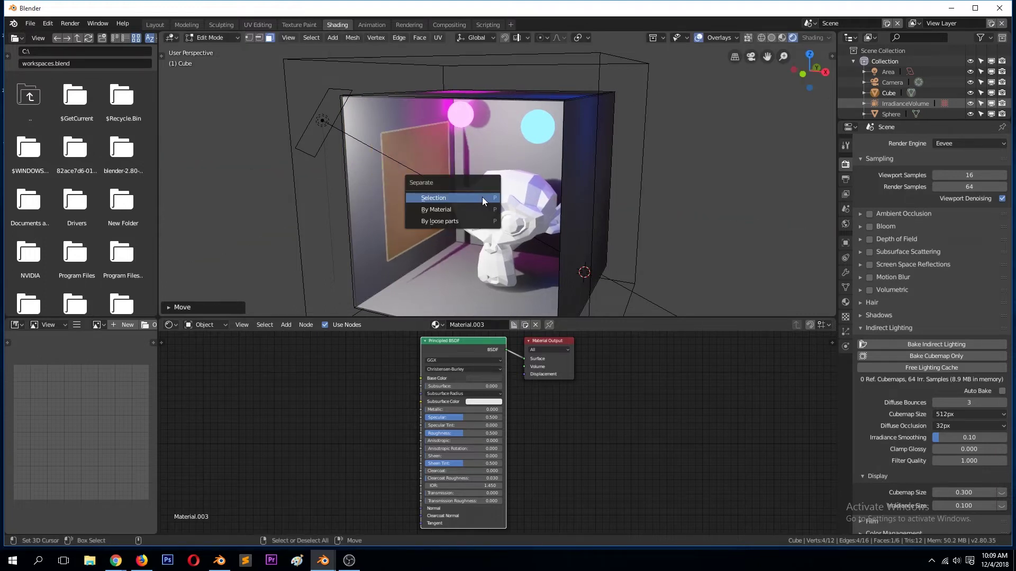
pyautogui.click(482, 197)
pyautogui.press('Tab')
pyautogui.click(410, 213)
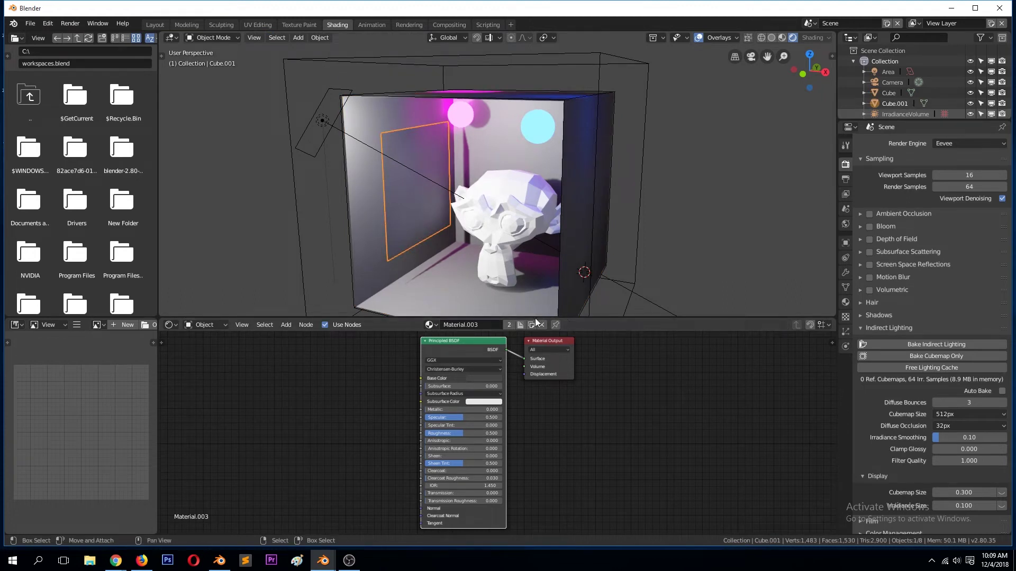
# Make the panel's material single-user with Metallic 1 and Roughness 0
pyautogui.click(516, 325)
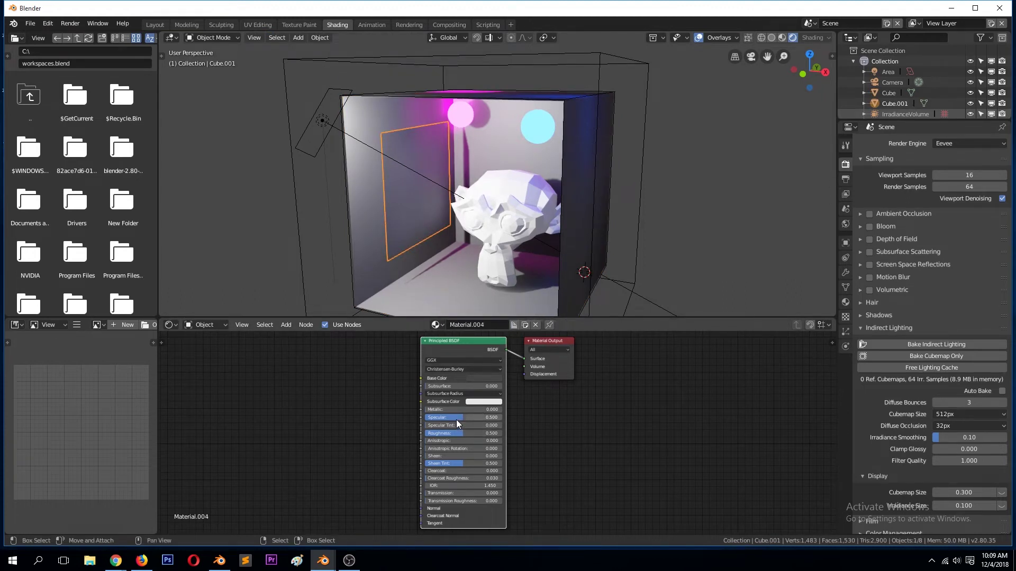
pyautogui.moveTo(443, 410); pyautogui.dragTo(476, 410)
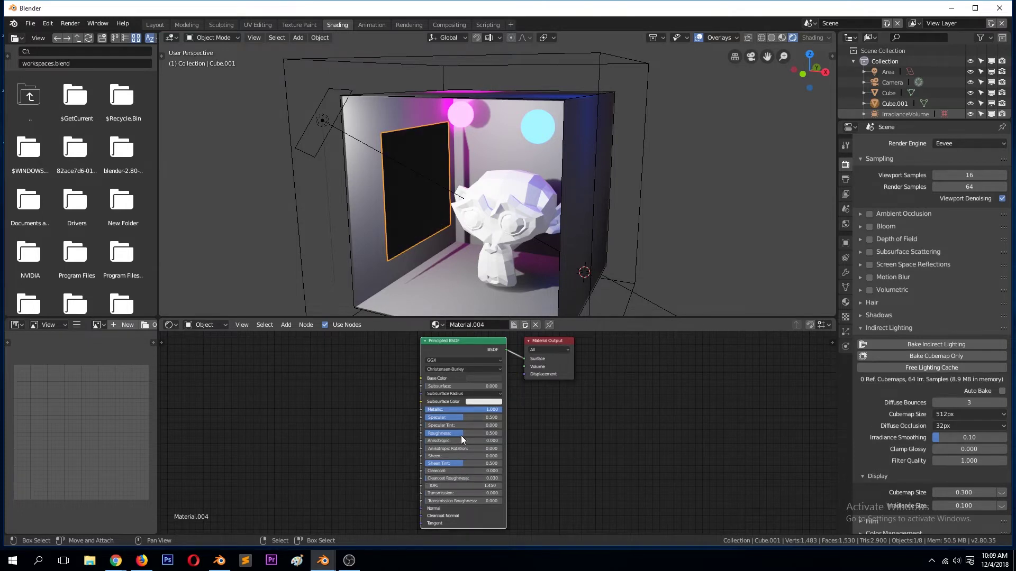
pyautogui.moveTo(461, 433); pyautogui.dragTo(426, 434)
pyautogui.moveTo(433, 215)
pyautogui.mouseDown(button='middle')
pyautogui.moveTo(389, 201)
pyautogui.moveTo(446, 211)
pyautogui.mouseUp(button='middle')
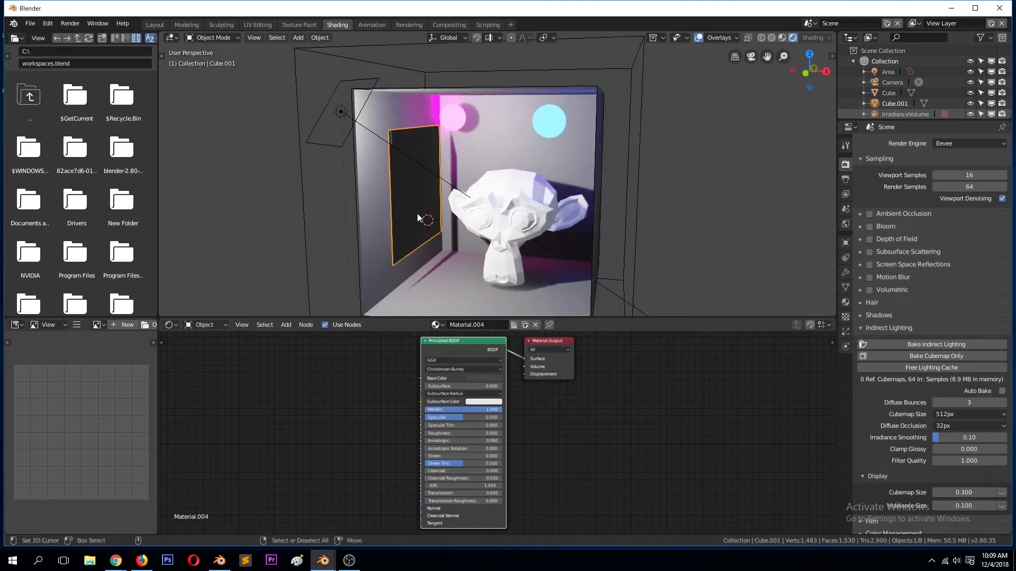
# Replace the panel's material with a new Material.005, Metallic 1, Roughness 0, and shift it sideways
pyautogui.click(845, 303)
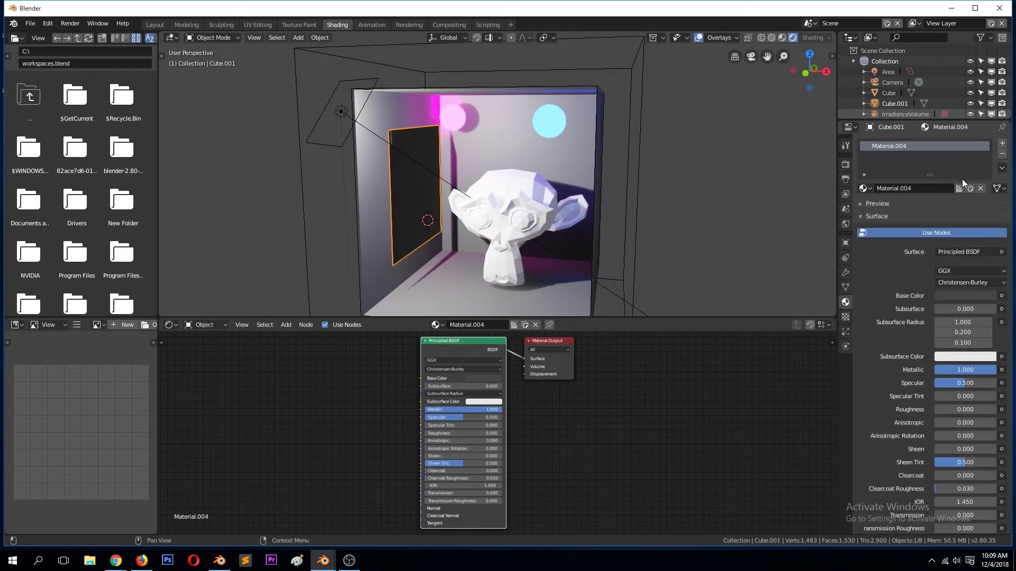
pyautogui.click(1000, 155)
pyautogui.click(944, 188)
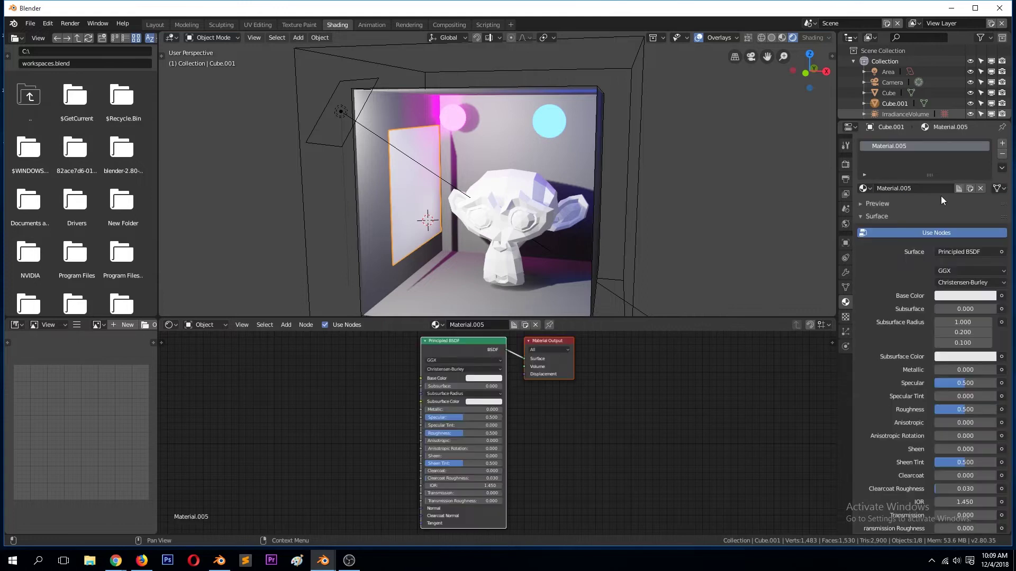
pyautogui.moveTo(966, 370); pyautogui.dragTo(995, 370)
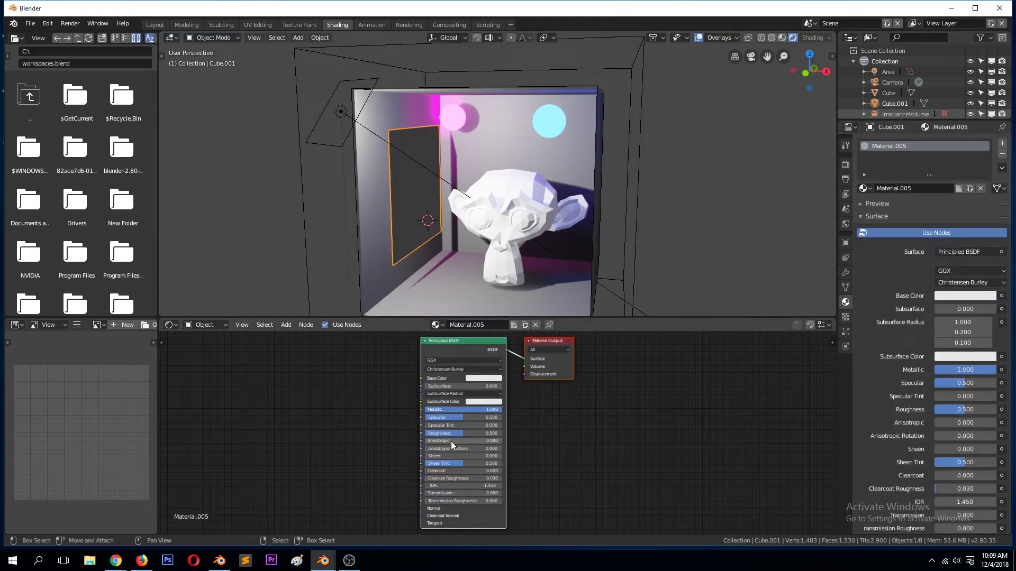
pyautogui.moveTo(451, 429); pyautogui.dragTo(413, 429)
pyautogui.moveTo(450, 223); pyautogui.dragTo(410, 197, button='middle')
pyautogui.press('g')
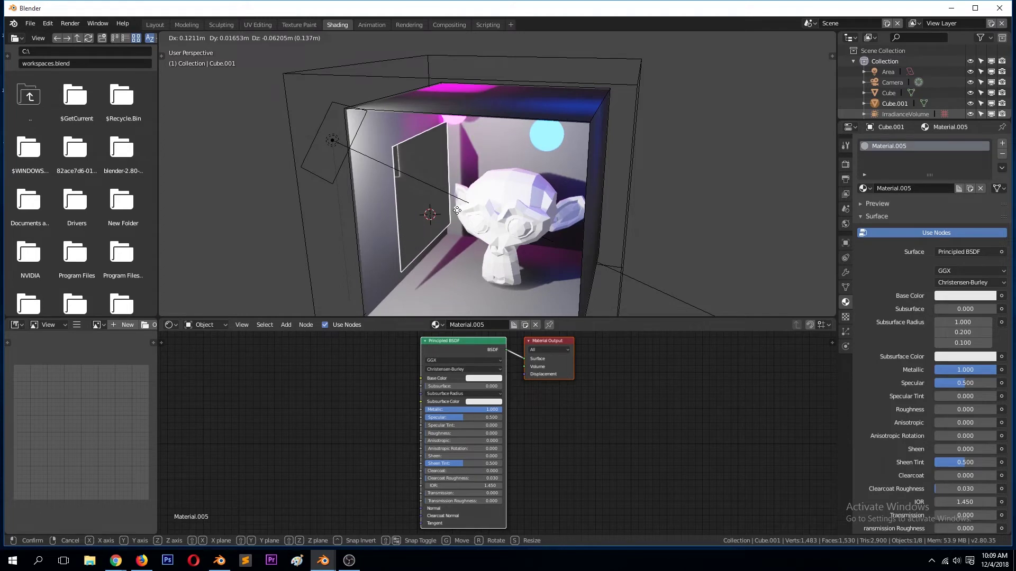
# Finish placing the panel, then add a UV sphere after deleting a mistaken circle
pyautogui.click(458, 210)
pyautogui.moveTo(458, 209); pyautogui.dragTo(468, 201, button='middle')
pyautogui.hotkey('shift', 'a')
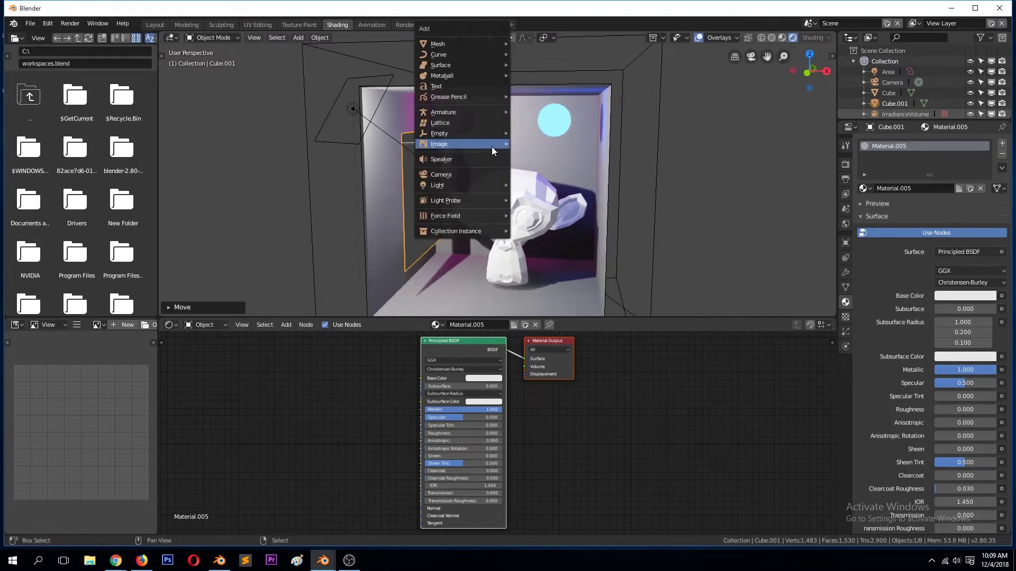
pyautogui.moveTo(472, 46)
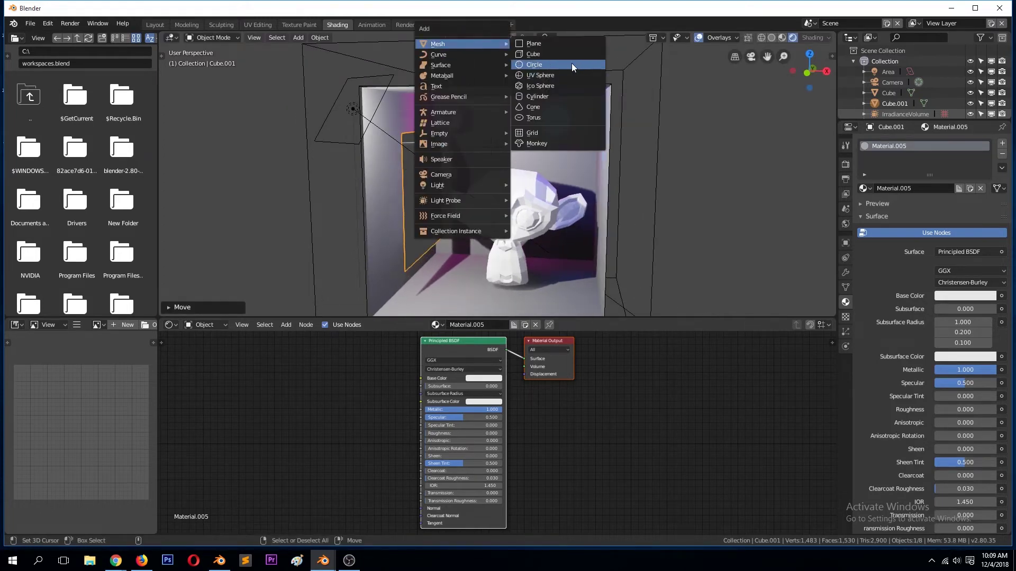
pyautogui.click(571, 62)
pyautogui.press('x')
pyautogui.click(572, 113)
pyautogui.hotkey('shift', 'a')
pyautogui.moveTo(536, 129)
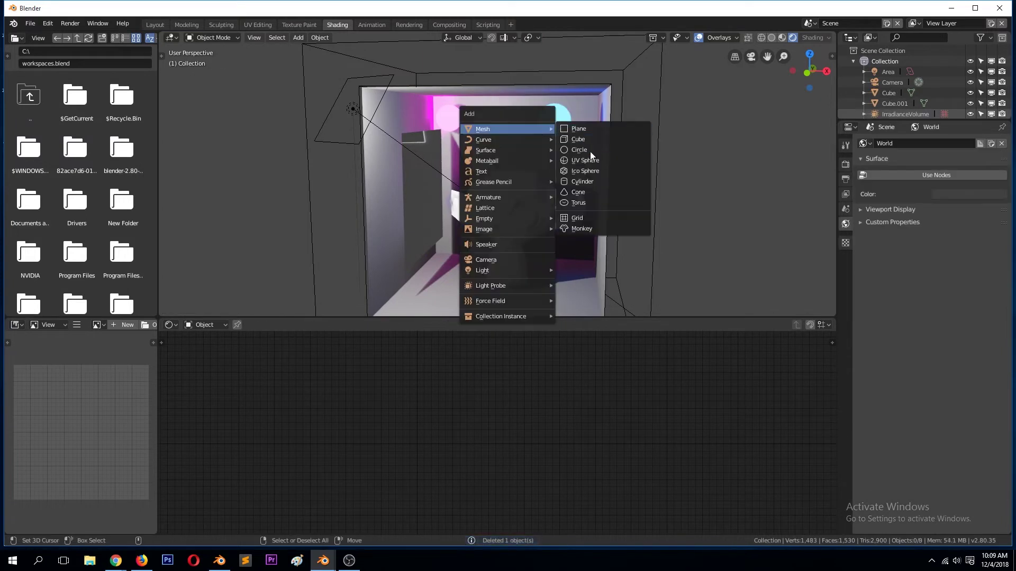
pyautogui.click(591, 159)
# Place the sphere beside Suzanne, scale it down and adjust its height
pyautogui.moveTo(591, 160); pyautogui.dragTo(561, 202, button='middle')
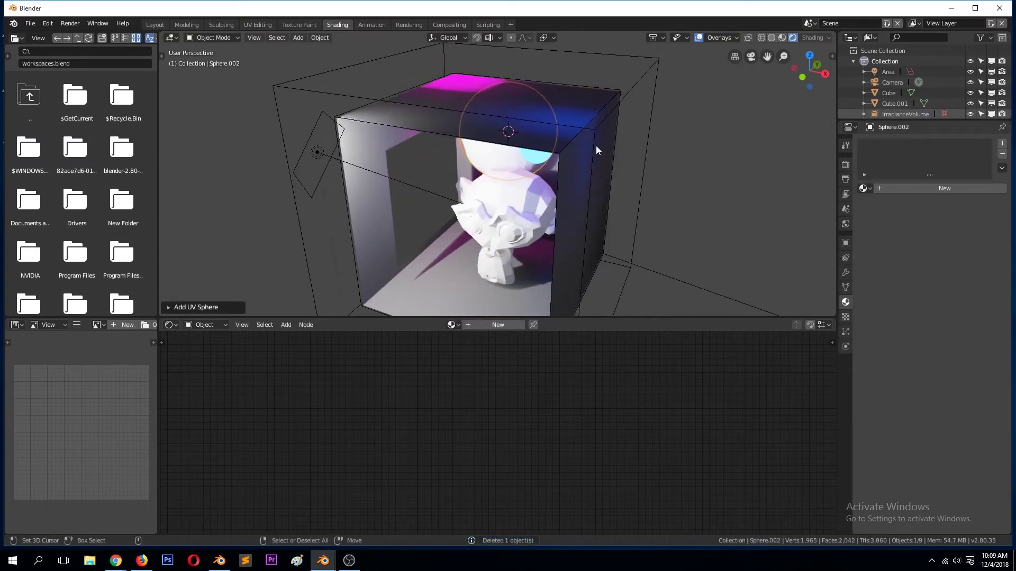
pyautogui.press('g')
pyautogui.click(551, 180)
pyautogui.press('a')
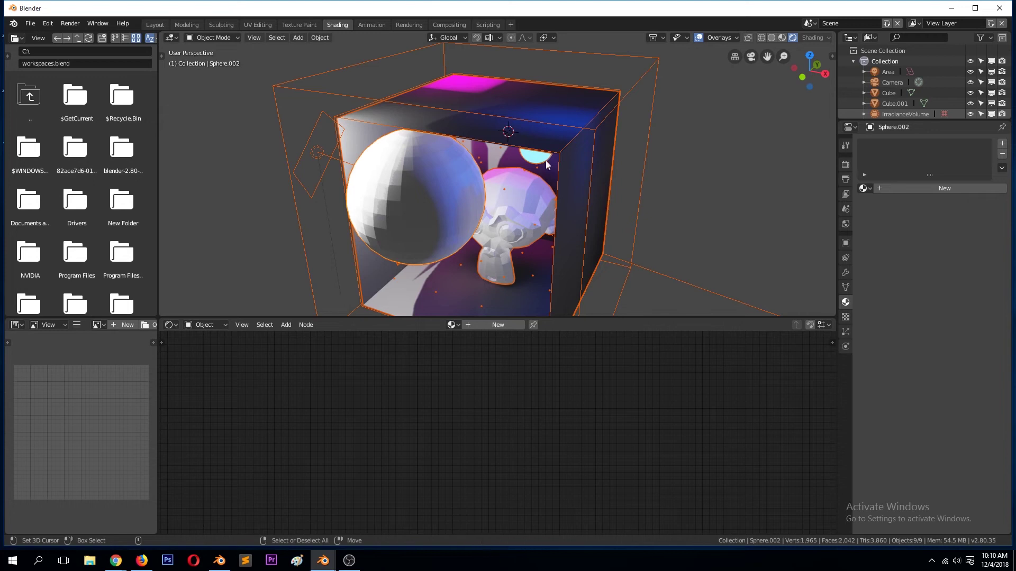
pyautogui.hotkey('alt', 'a')
pyautogui.click(460, 188)
pyautogui.press('s')
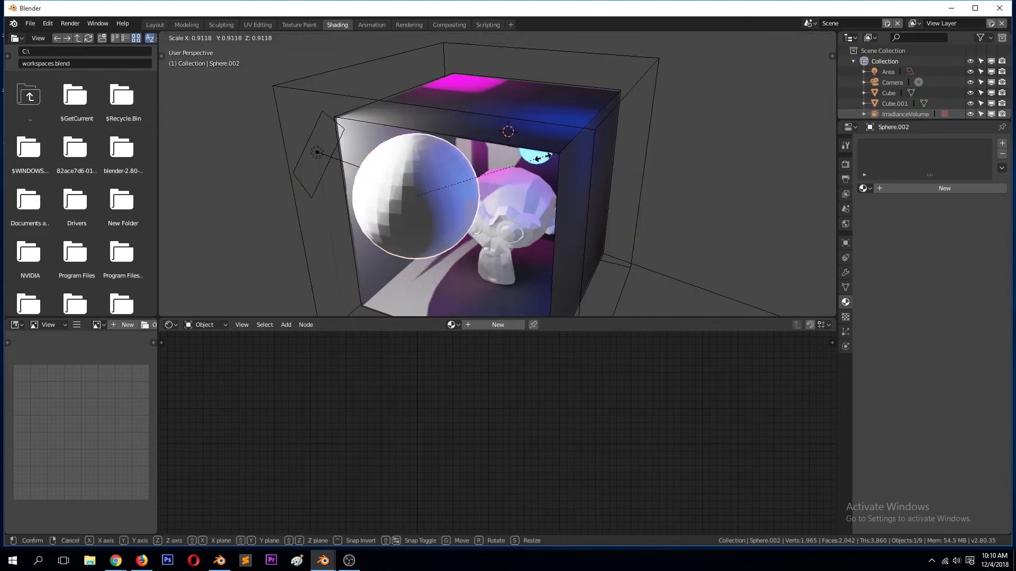
pyautogui.click(476, 198)
pyautogui.press('g')
pyautogui.press('z')
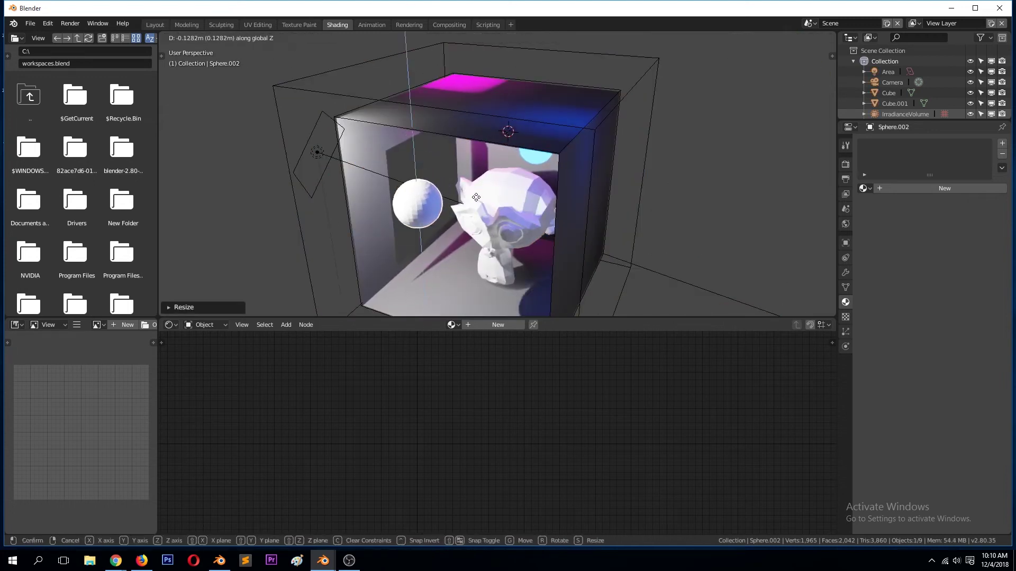
pyautogui.click(476, 211)
# Smooth-shade the sphere and assign it the mirror-like Material.005
pyautogui.moveTo(497, 248); pyautogui.dragTo(497, 217, button='middle')
pyautogui.rightClick(497, 217)
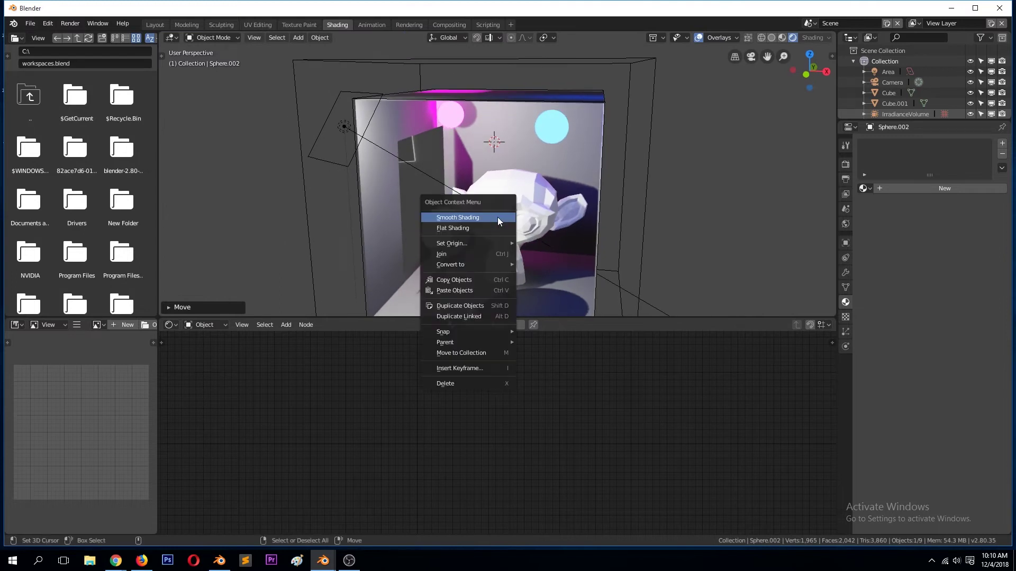
pyautogui.click(485, 215)
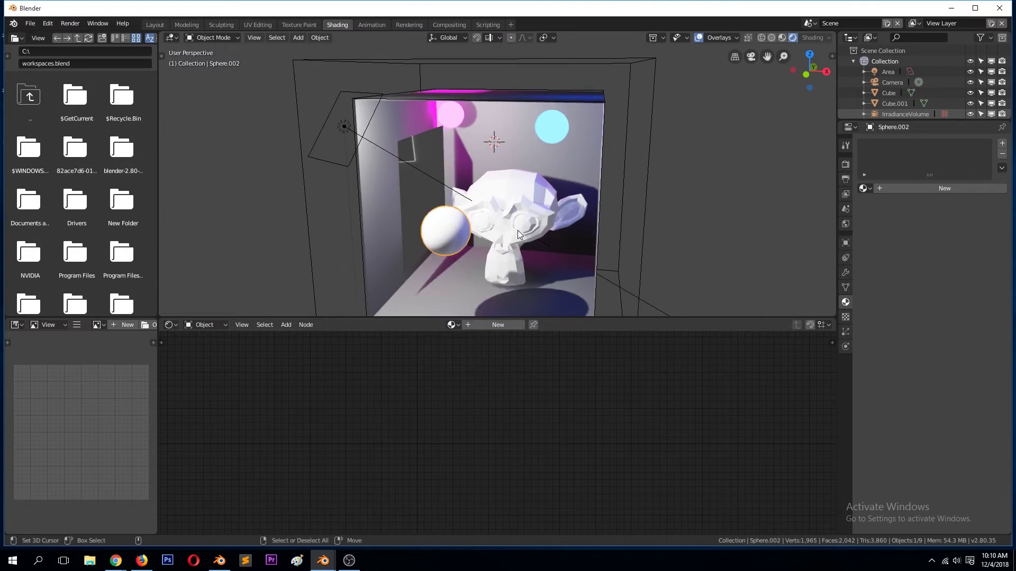
pyautogui.click(459, 328)
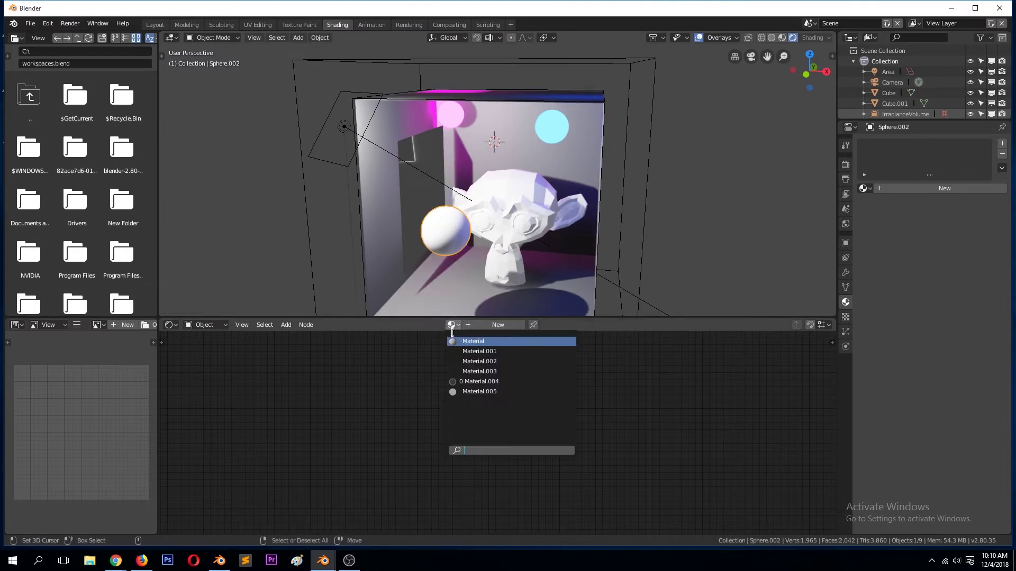
pyautogui.click(474, 390)
pyautogui.scroll(5, 476, 313)
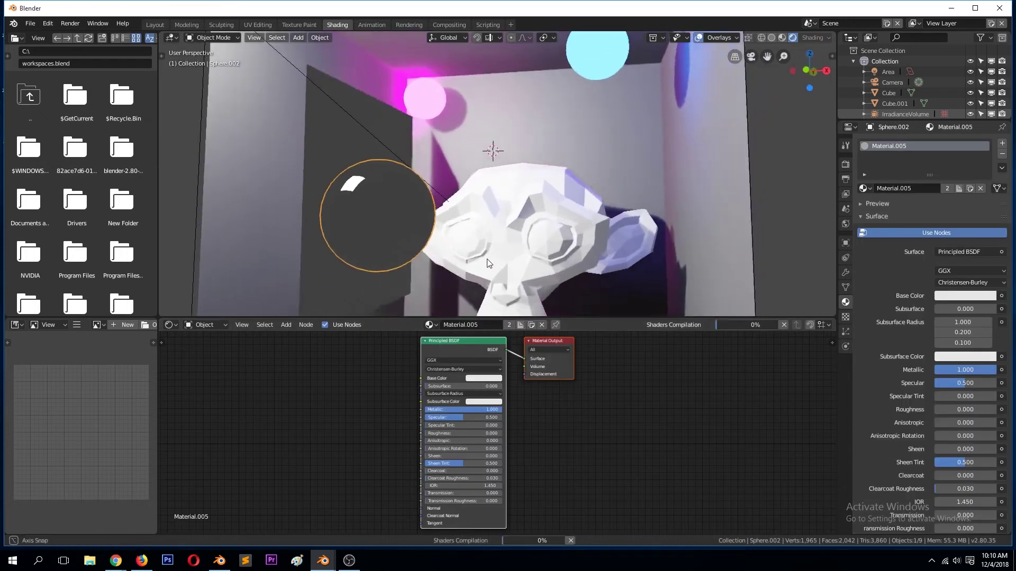
pyautogui.moveTo(466, 296)
pyautogui.mouseDown(button='middle')
pyautogui.moveTo(437, 255)
pyautogui.moveTo(471, 278)
pyautogui.moveTo(556, 274)
pyautogui.moveTo(481, 285)
pyautogui.mouseUp(button='middle')
# Duplicate Suzanne and shrink the copy to a smaller size
pyautogui.scroll(-4, 480, 285)
pyautogui.click(525, 177)
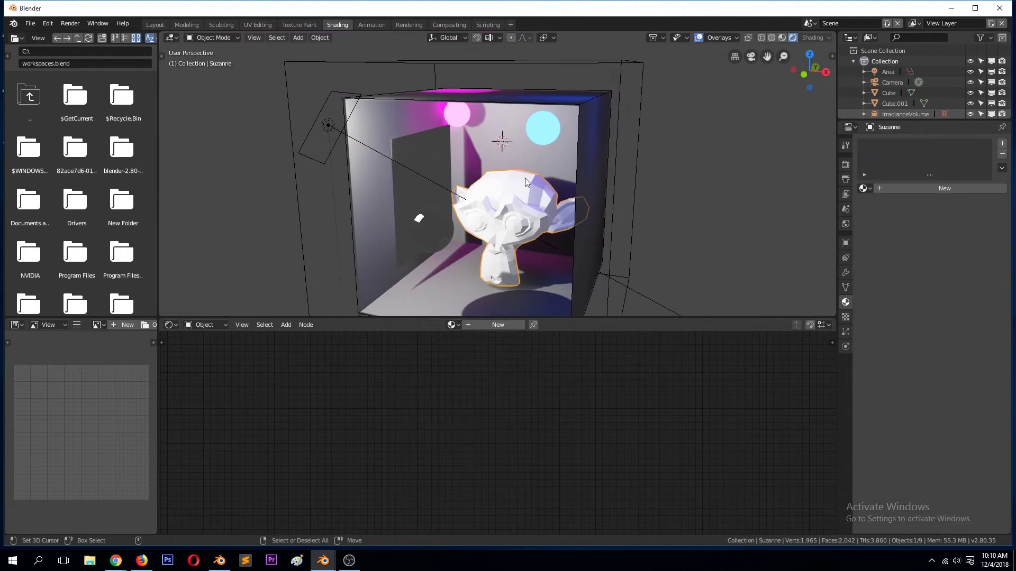
pyautogui.hotkey('ctrl', 'z')
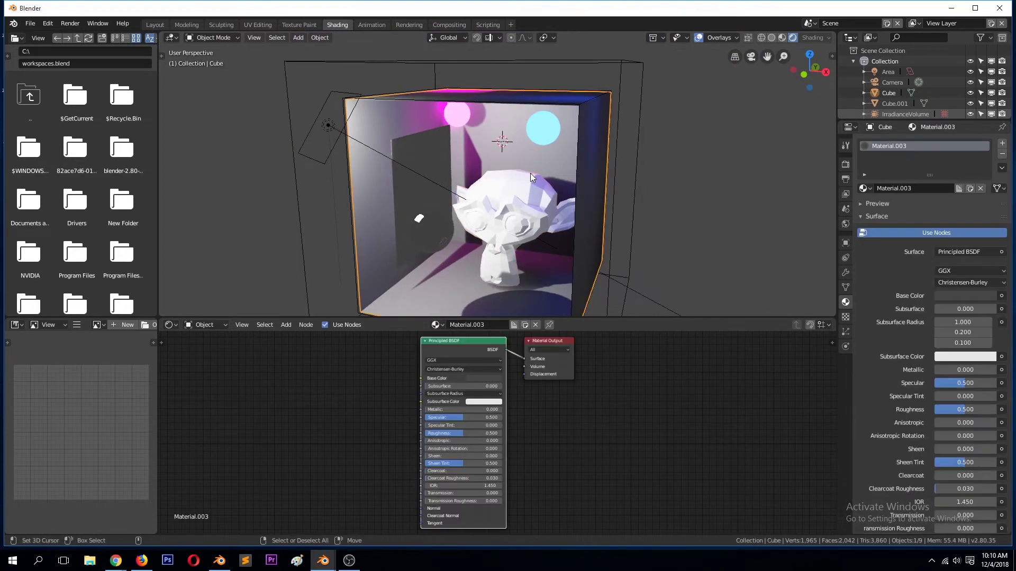
pyautogui.hotkey('ctrl', 'shift', 'z')
pyautogui.hotkey('shift', 'd')
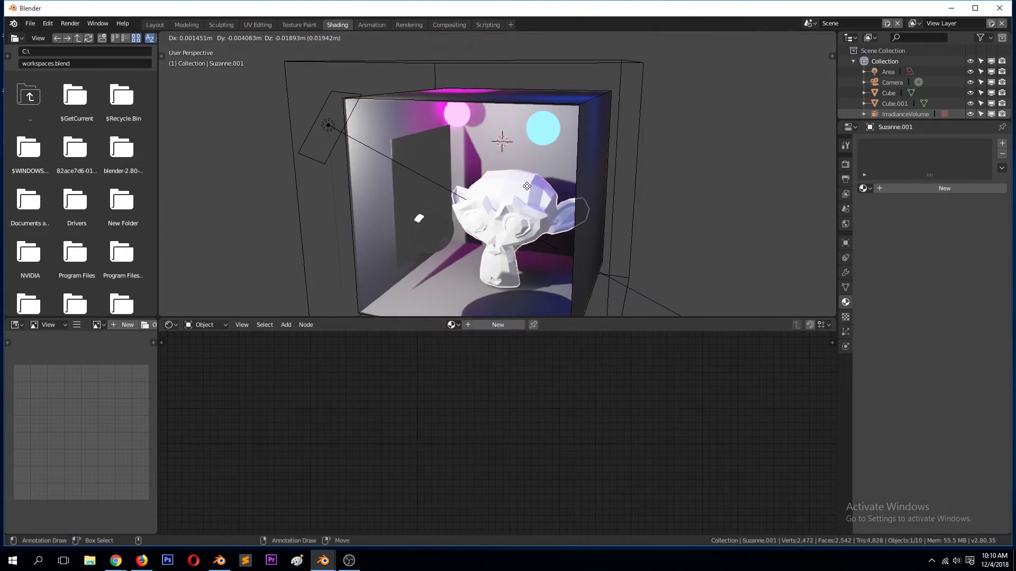
pyautogui.press('y')
pyautogui.click(420, 265)
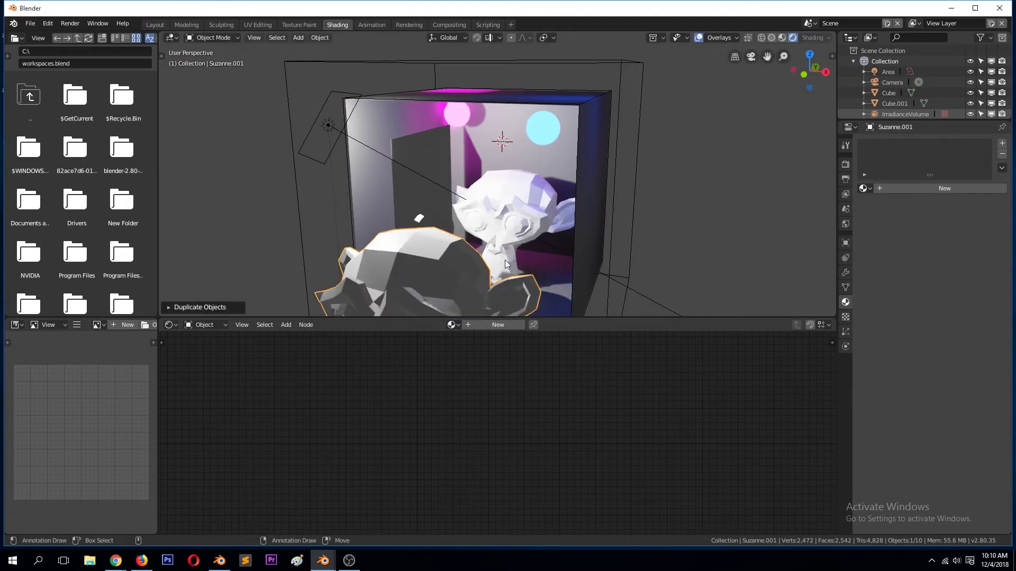
pyautogui.press('s')
pyautogui.click(436, 295)
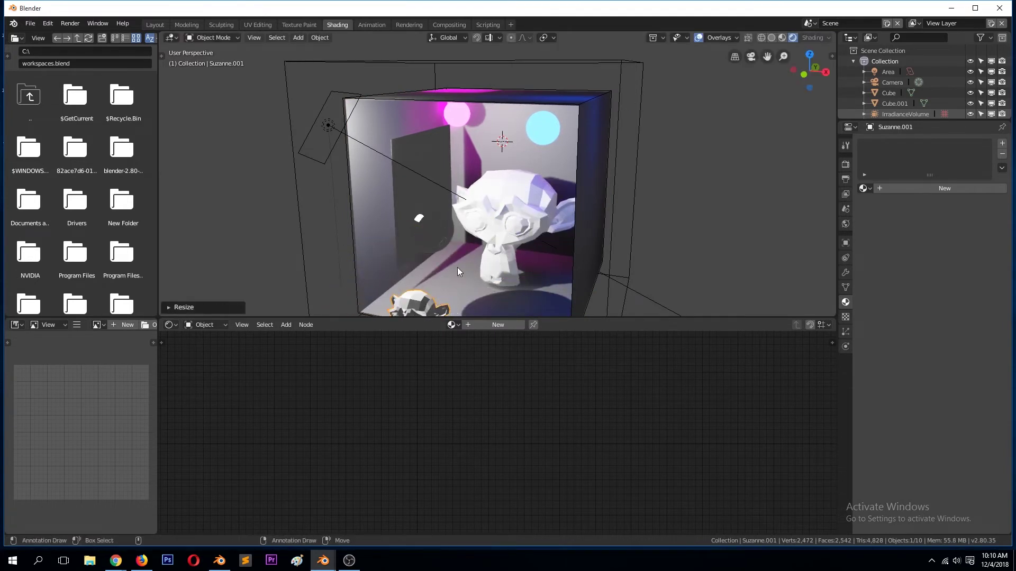
# Move the small Suzanne copy into the room beside the mirror sphere
pyautogui.press('g')
pyautogui.click(471, 212)
pyautogui.moveTo(470, 211); pyautogui.dragTo(611, 186, button='middle')
pyautogui.press('g')
pyautogui.click(556, 249)
pyautogui.press('g')
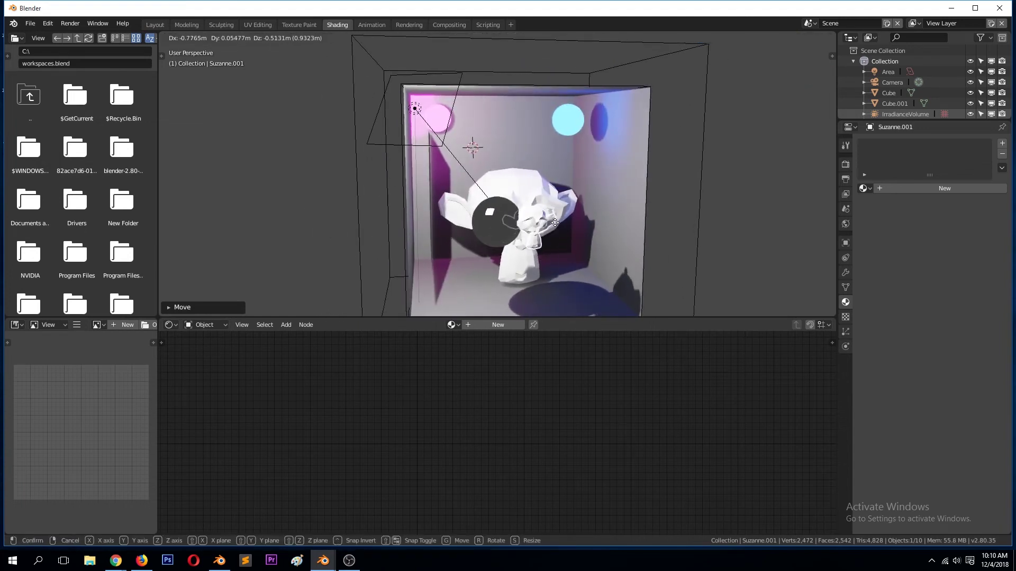
pyautogui.click(554, 222)
pyautogui.moveTo(555, 223); pyautogui.dragTo(411, 261, button='middle')
# Select the mirror sphere and switch the viewport to Material Preview shading with HDRI reflections
pyautogui.hotkey('alt', 'a')
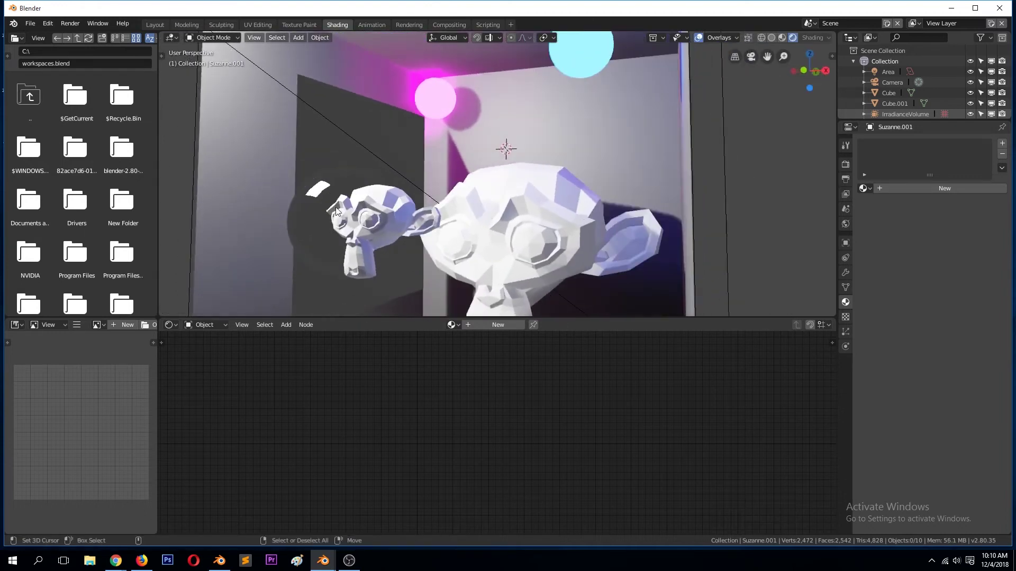
pyautogui.click(336, 210)
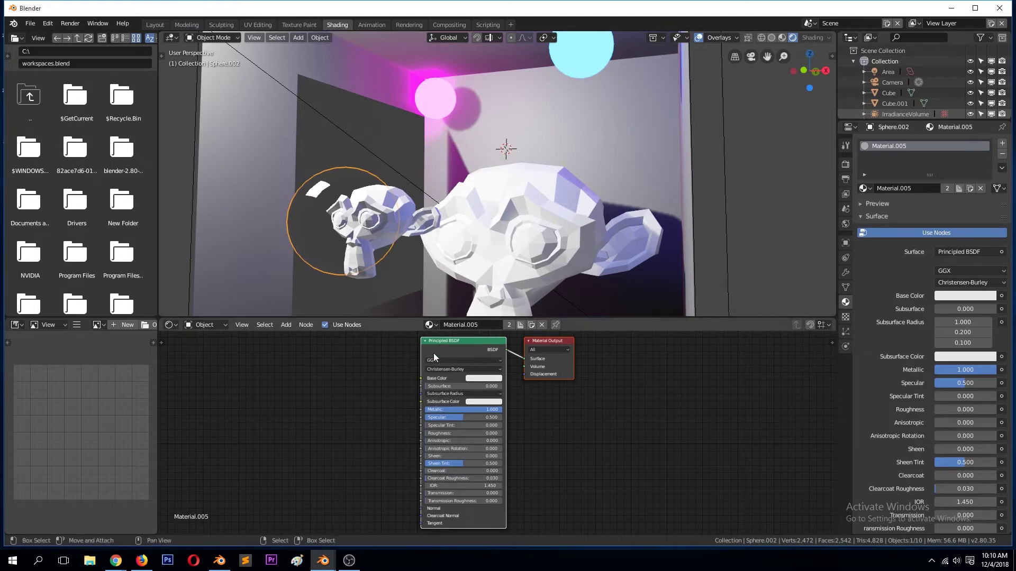
pyautogui.click(782, 38)
pyautogui.moveTo(519, 233)
pyautogui.mouseDown(button='middle')
pyautogui.moveTo(476, 239)
pyautogui.moveTo(620, 152)
pyautogui.moveTo(602, 167)
pyautogui.moveTo(622, 170)
pyautogui.mouseUp(button='middle')
pyautogui.moveTo(358, 198); pyautogui.dragTo(371, 236, button='middle')
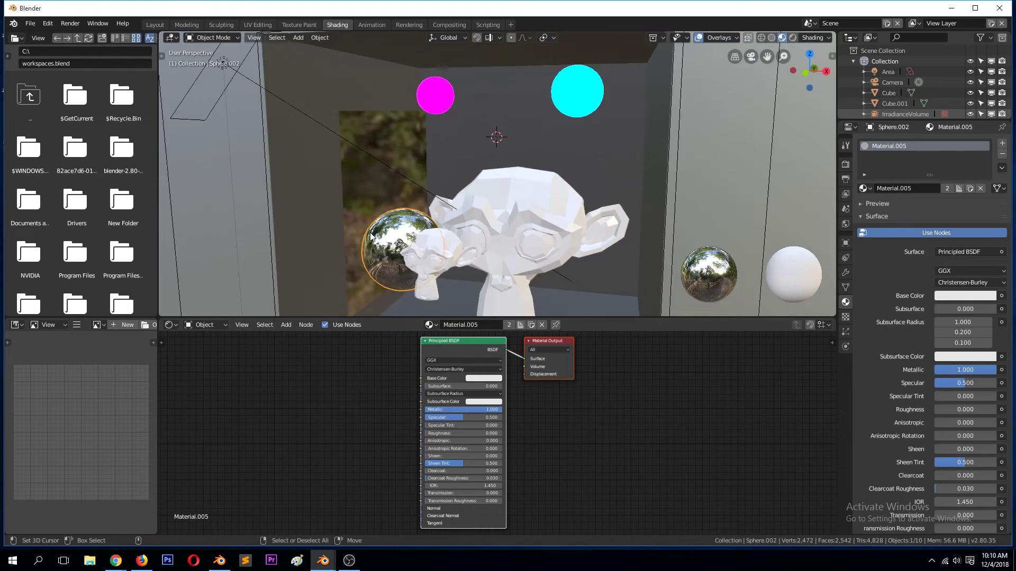
pyautogui.moveTo(557, 224); pyautogui.dragTo(478, 280, button='middle')
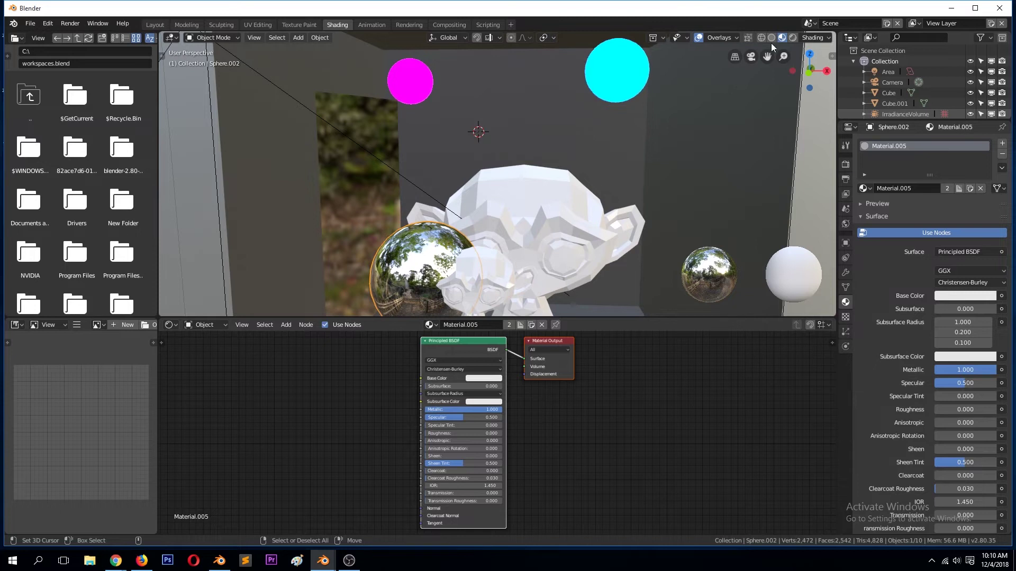
# Return to Rendered shading, frame the scene, and add a Reflection Cubemap light probe
pyautogui.click(793, 39)
pyautogui.press('Home')
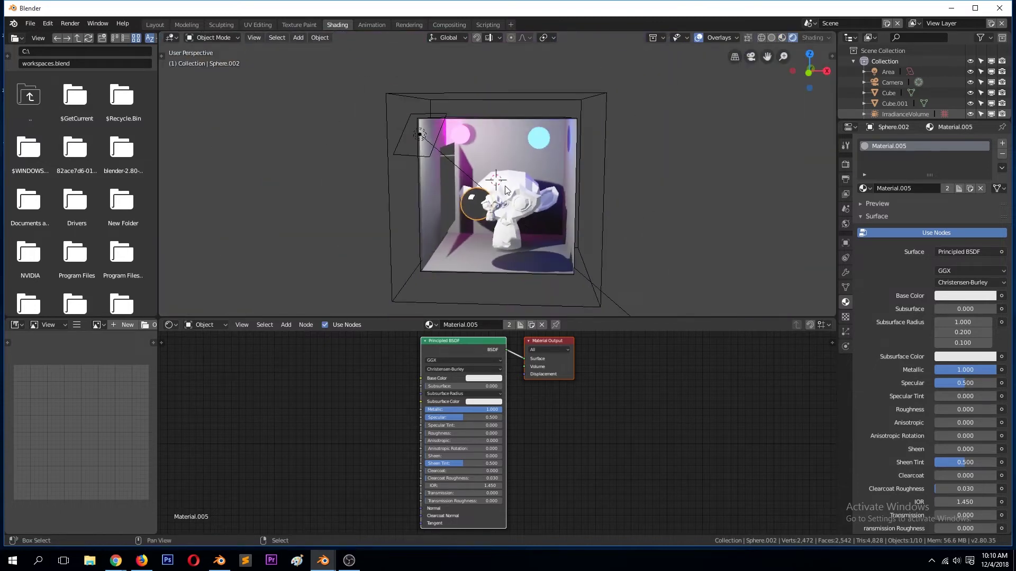
pyautogui.hotkey('shift', 'a')
pyautogui.moveTo(477, 186)
pyautogui.moveTo(476, 342)
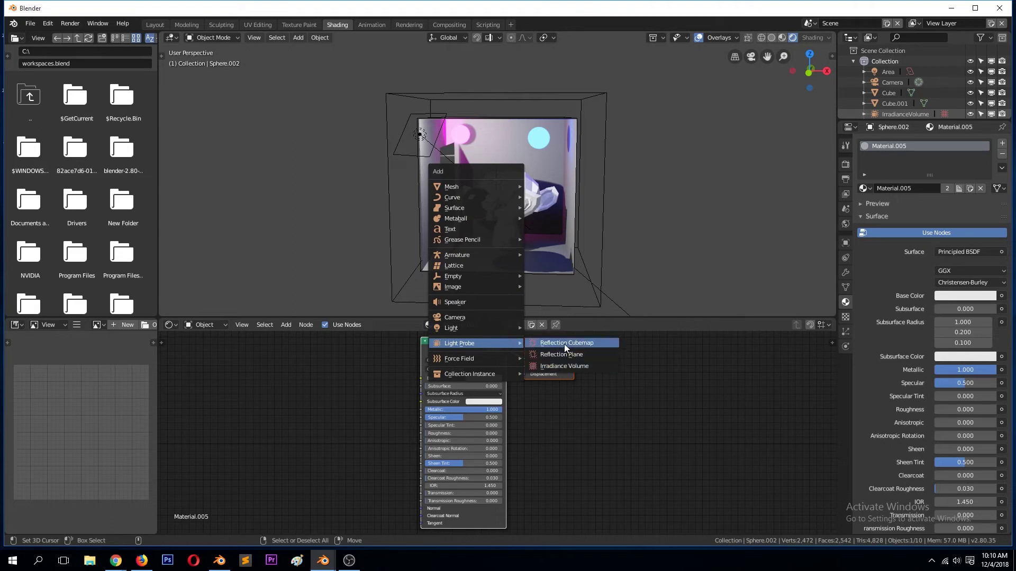
pyautogui.click(565, 344)
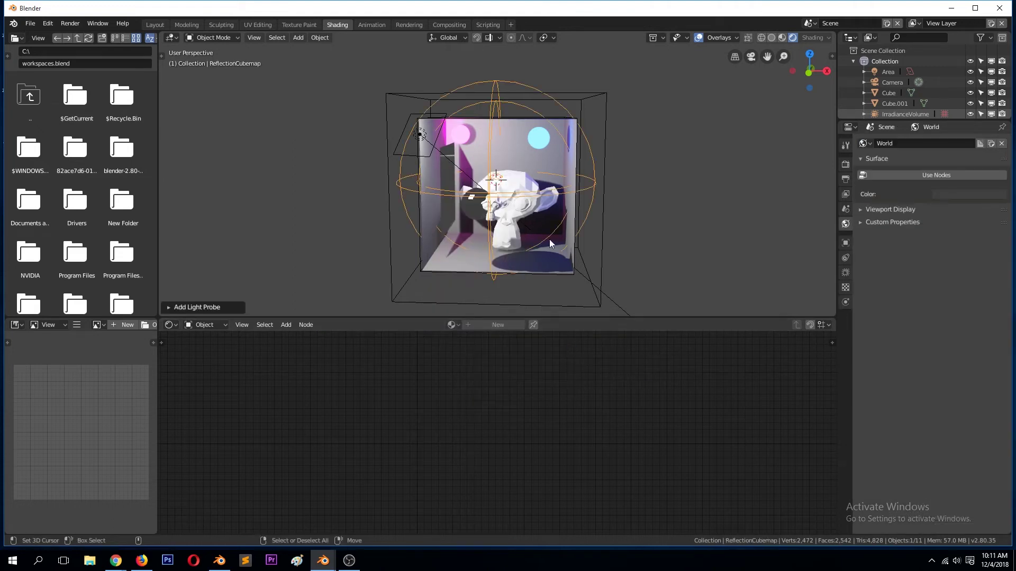
# Scale the reflection cubemap probe up and position it around the room
pyautogui.press('s')
pyautogui.click(579, 272)
pyautogui.moveTo(580, 272); pyautogui.dragTo(560, 260, button='middle')
pyautogui.press('g')
pyautogui.click(573, 248)
pyautogui.press('g')
pyautogui.click(548, 256)
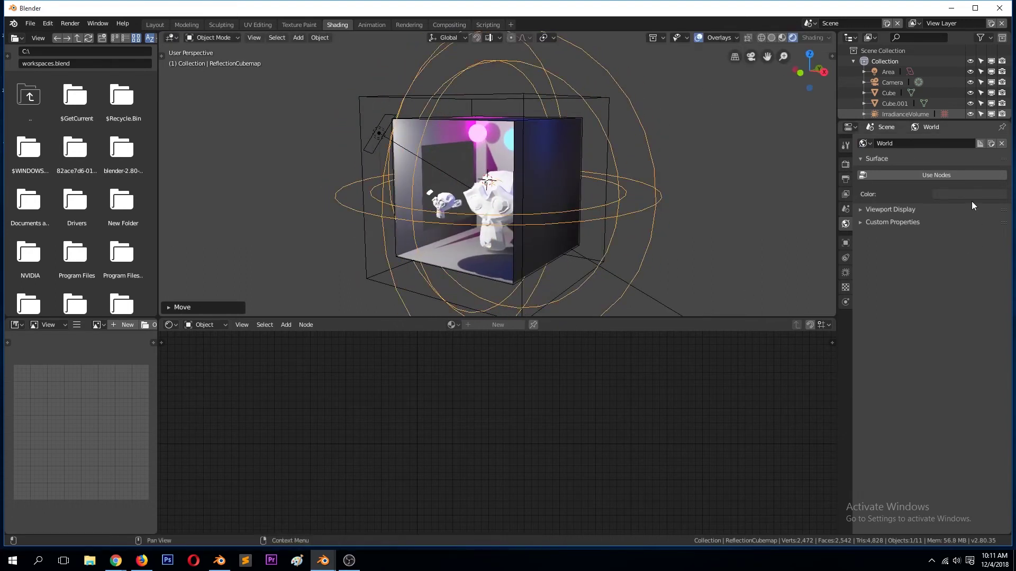
# Free the old light cache and rebake indirect lighting in Eevee Render Properties
pyautogui.click(846, 165)
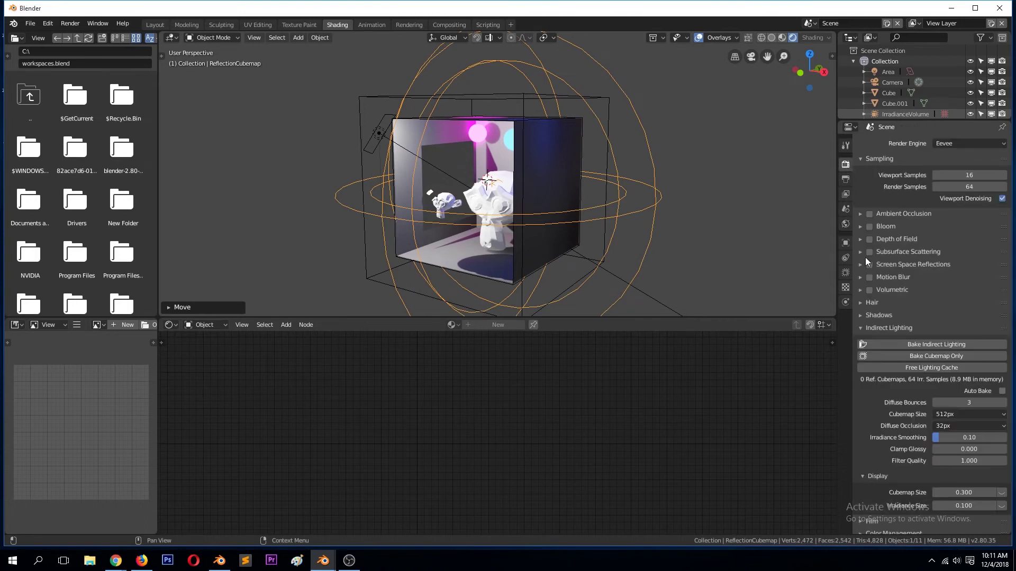
pyautogui.click(925, 367)
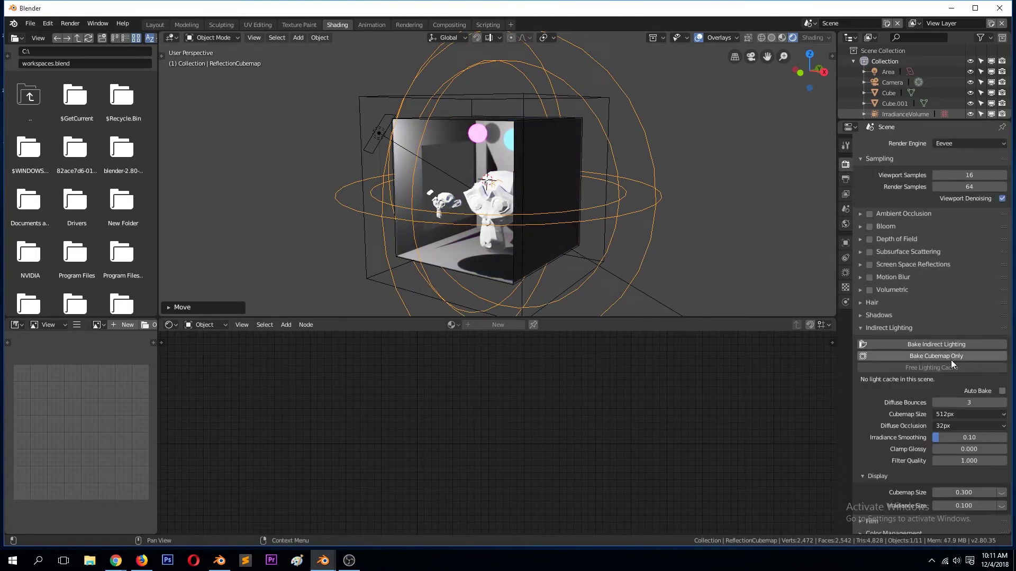
pyautogui.click(948, 346)
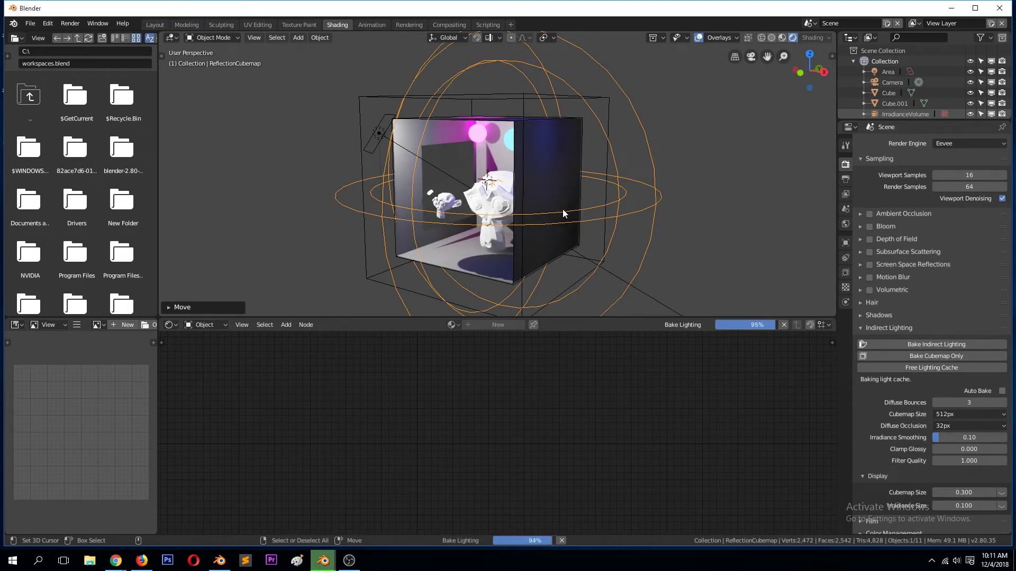
pyautogui.moveTo(563, 209); pyautogui.dragTo(427, 231, button='middle')
# Move the small monkey Suzanne.001 further left in the box
pyautogui.scroll(5, 518, 236)
pyautogui.scroll(2, 516, 232)
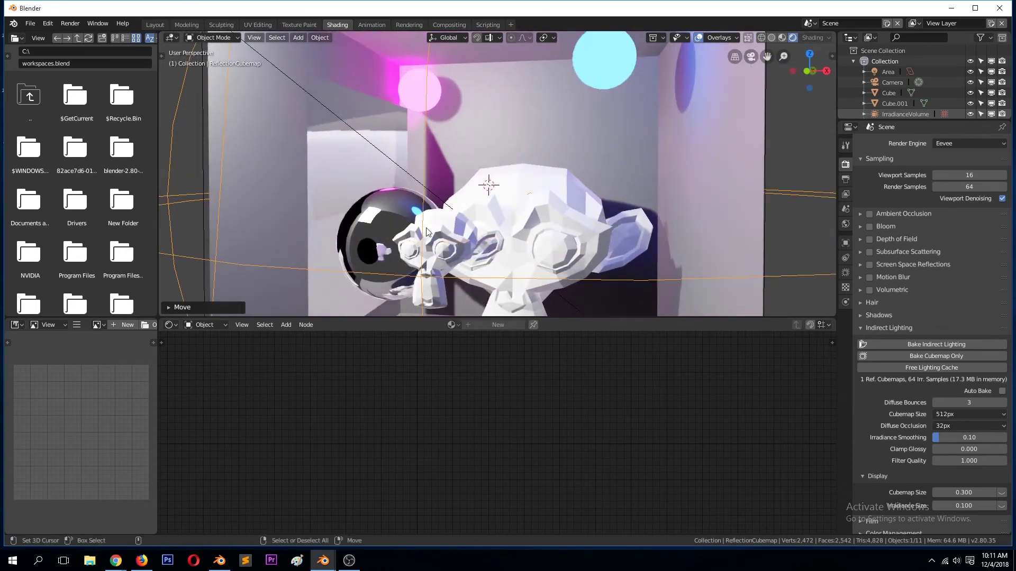
pyautogui.click(455, 244)
pyautogui.press('g')
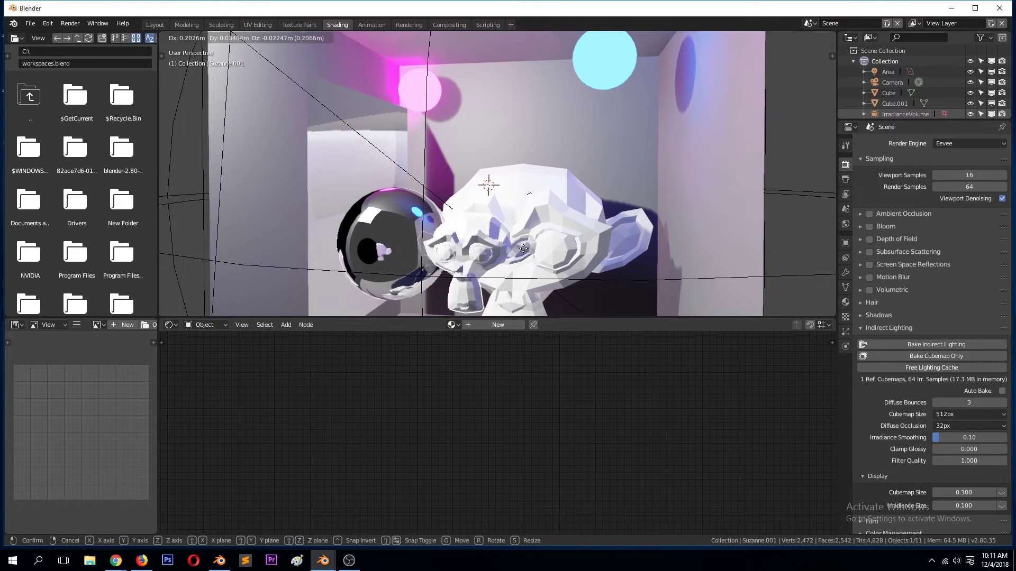
pyautogui.click(492, 254)
pyautogui.moveTo(492, 254); pyautogui.dragTo(433, 214, button='middle')
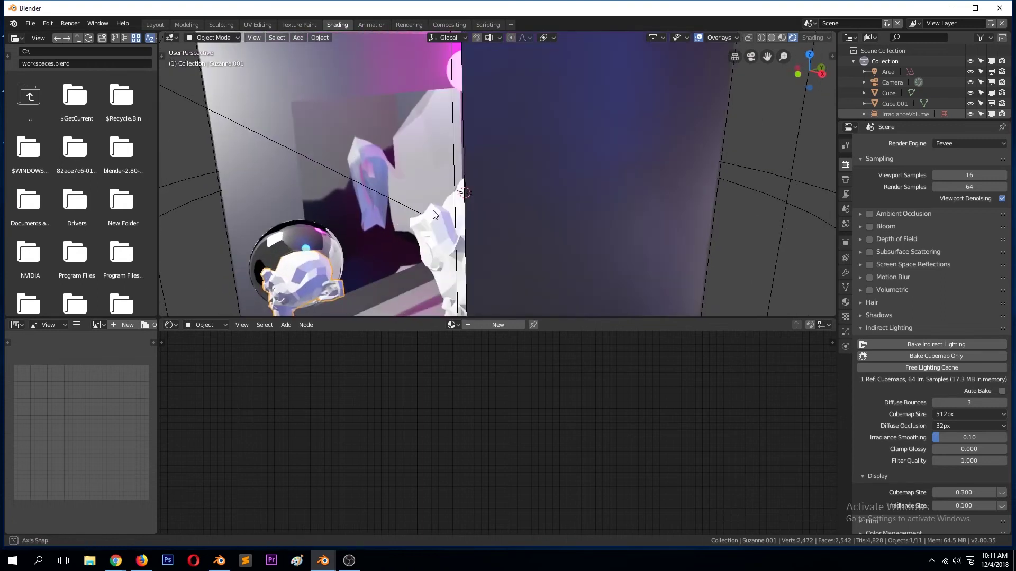
# Slide the chrome sphere Sphere.002 across the room to sit beside the large Suzanne
pyautogui.click(430, 239)
pyautogui.moveTo(507, 233); pyautogui.dragTo(411, 265, button='middle')
pyautogui.click(364, 257)
pyautogui.moveTo(364, 257); pyautogui.dragTo(445, 236)
pyautogui.moveTo(445, 236); pyautogui.dragTo(710, 106, button='middle')
pyautogui.click(512, 246)
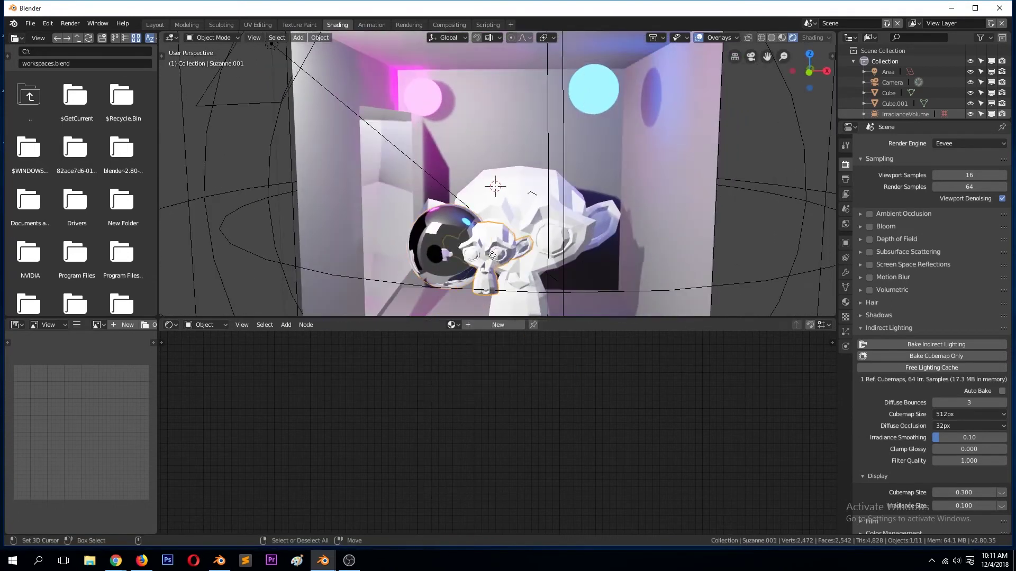
pyautogui.moveTo(450, 229); pyautogui.dragTo(460, 178)
pyautogui.moveTo(459, 177); pyautogui.dragTo(561, 228, button='middle')
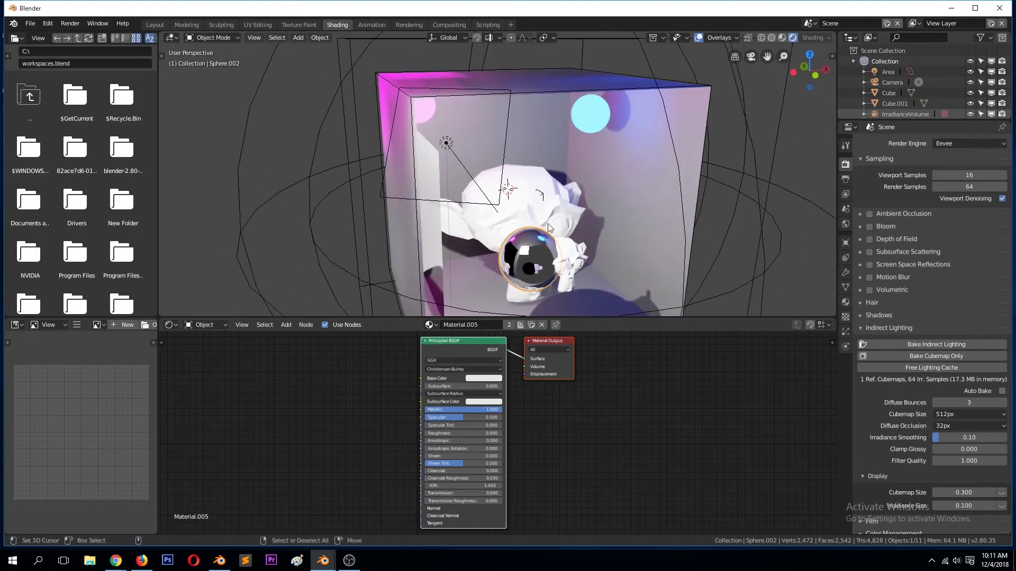
pyautogui.moveTo(526, 255)
pyautogui.mouseDown(button='middle')
pyautogui.moveTo(496, 257)
pyautogui.moveTo(553, 260)
pyautogui.moveTo(484, 262)
pyautogui.moveTo(528, 260)
pyautogui.mouseUp(button='middle')
pyautogui.click(525, 256)
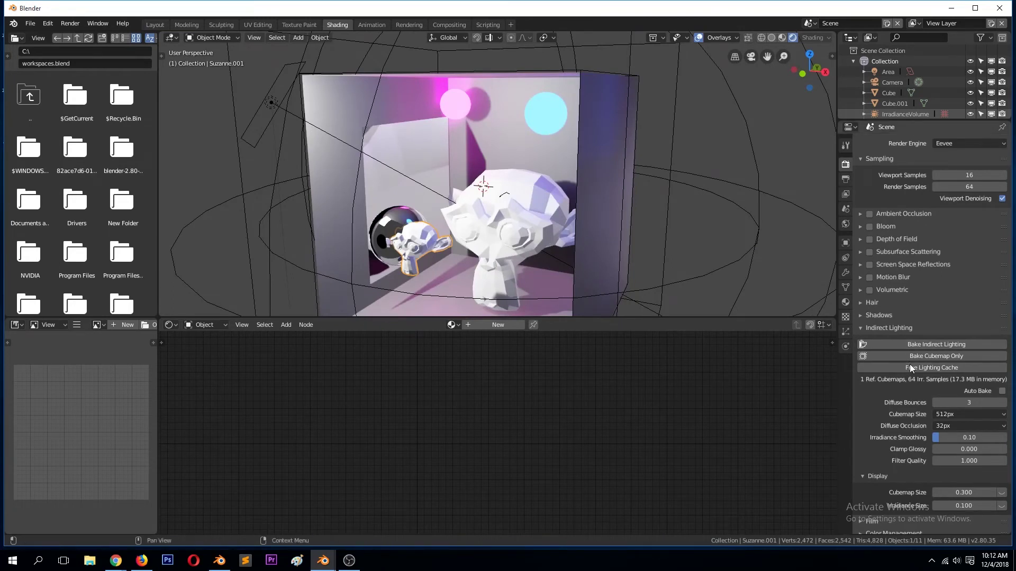
# Free the light cache, switch to Material Preview, and start a fresh indirect-lighting bake
pyautogui.click(935, 369)
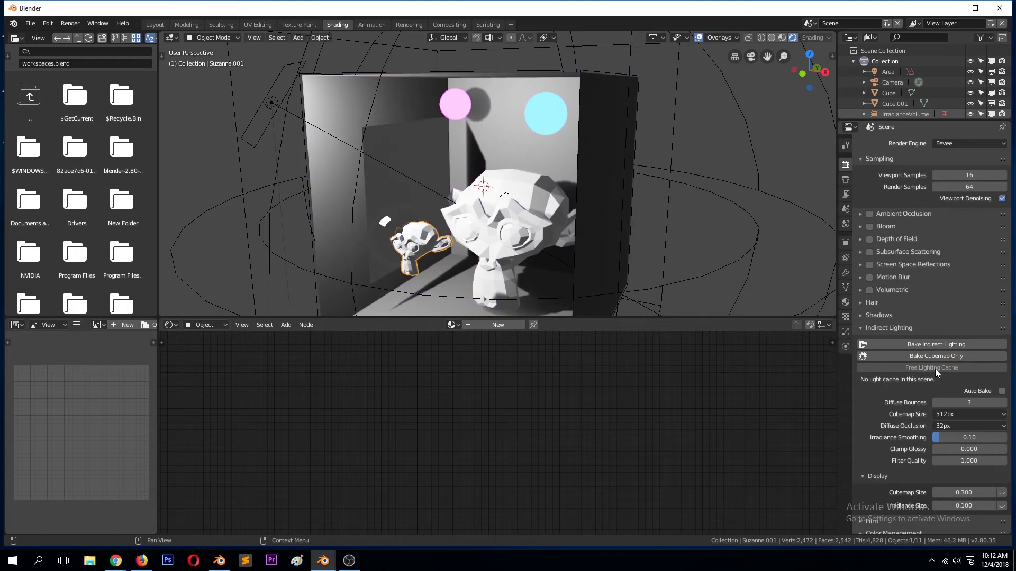
pyautogui.moveTo(582, 243); pyautogui.dragTo(686, 124, button='middle')
pyautogui.click(782, 38)
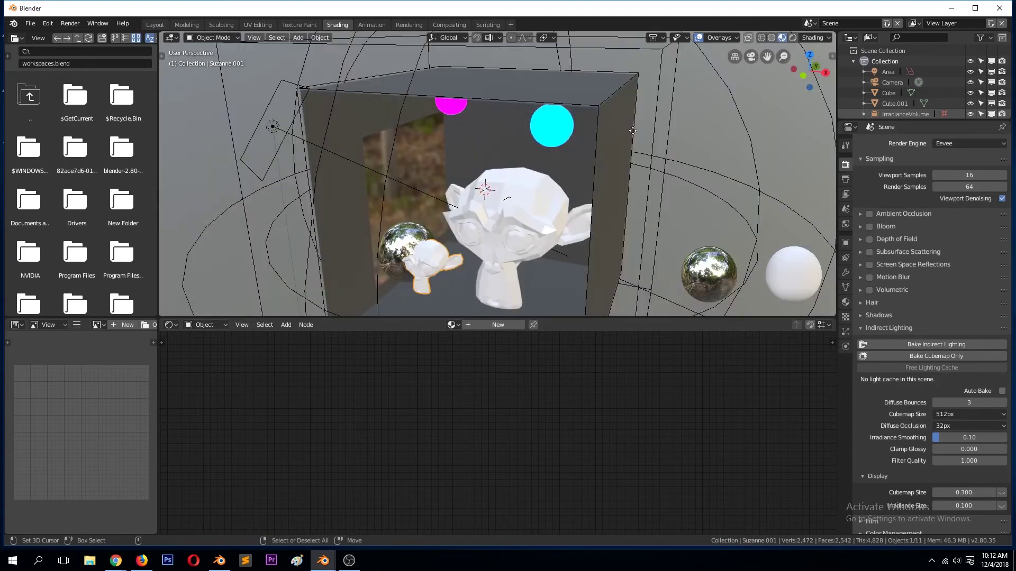
pyautogui.moveTo(476, 180)
pyautogui.mouseDown(button='middle')
pyautogui.moveTo(453, 170)
pyautogui.moveTo(507, 190)
pyautogui.moveTo(492, 195)
pyautogui.moveTo(504, 199)
pyautogui.mouseUp(button='middle')
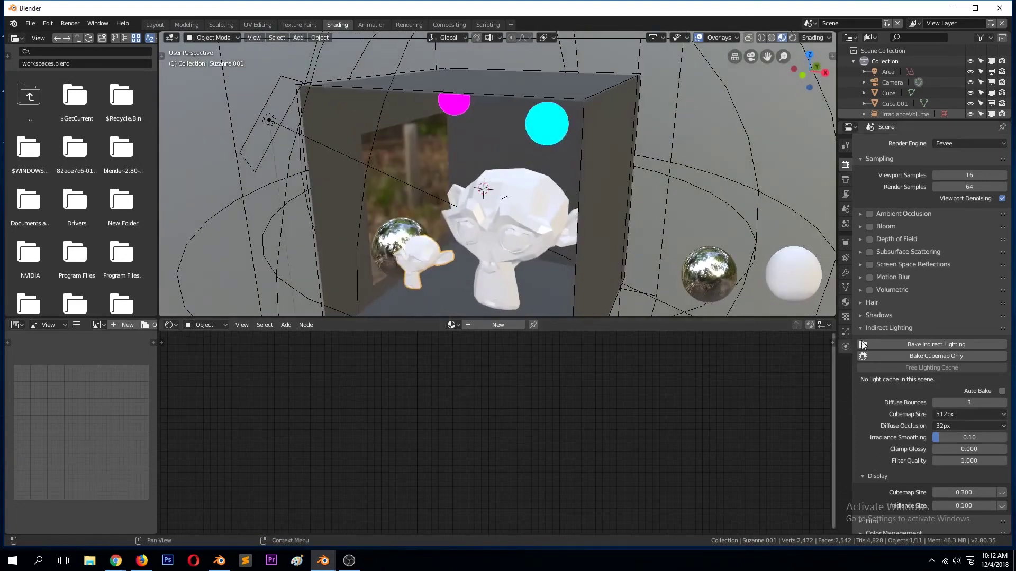
pyautogui.click(926, 345)
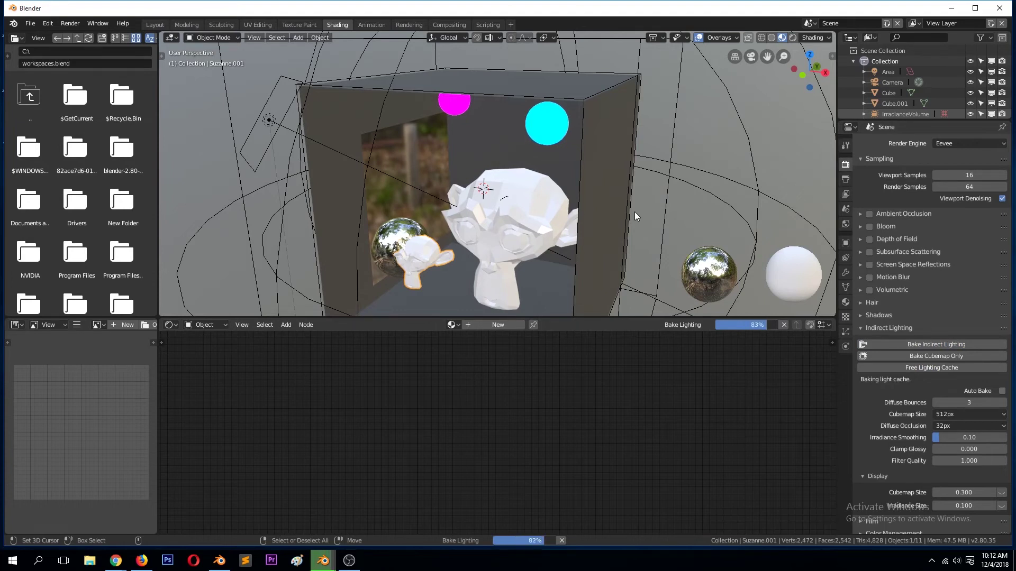
# Inspect the baked cube scene in Rendered, then Material Preview shading
pyautogui.moveTo(636, 211); pyautogui.dragTo(649, 183, button='middle')
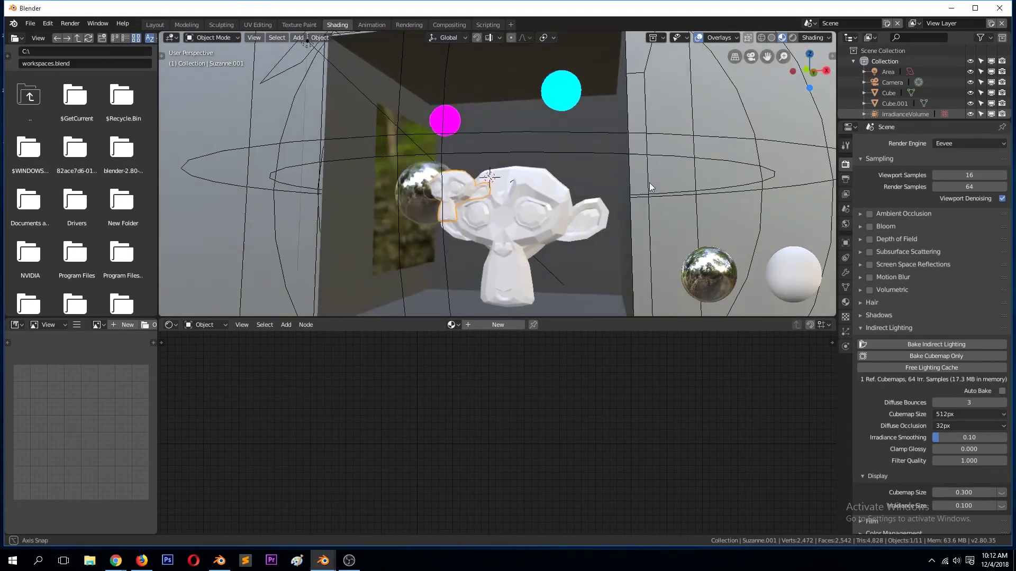
pyautogui.click(793, 37)
pyautogui.moveTo(717, 93)
pyautogui.mouseDown(button='middle')
pyautogui.moveTo(620, 169)
pyautogui.moveTo(674, 152)
pyautogui.moveTo(649, 147)
pyautogui.mouseUp(button='middle')
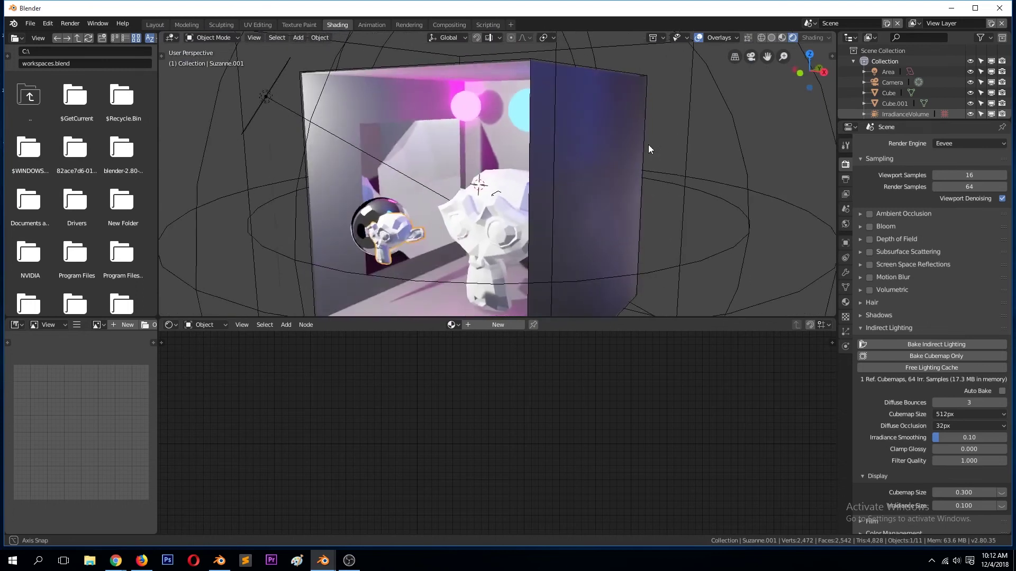
pyautogui.click(782, 38)
pyautogui.moveTo(462, 141); pyautogui.dragTo(511, 185, button='middle')
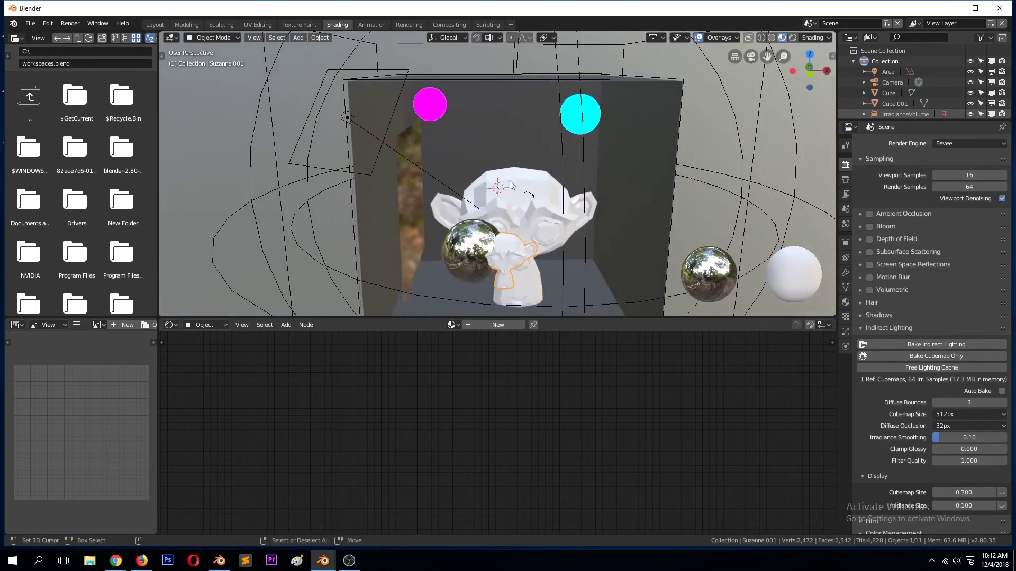
pyautogui.moveTo(437, 130); pyautogui.dragTo(415, 99, button='middle')
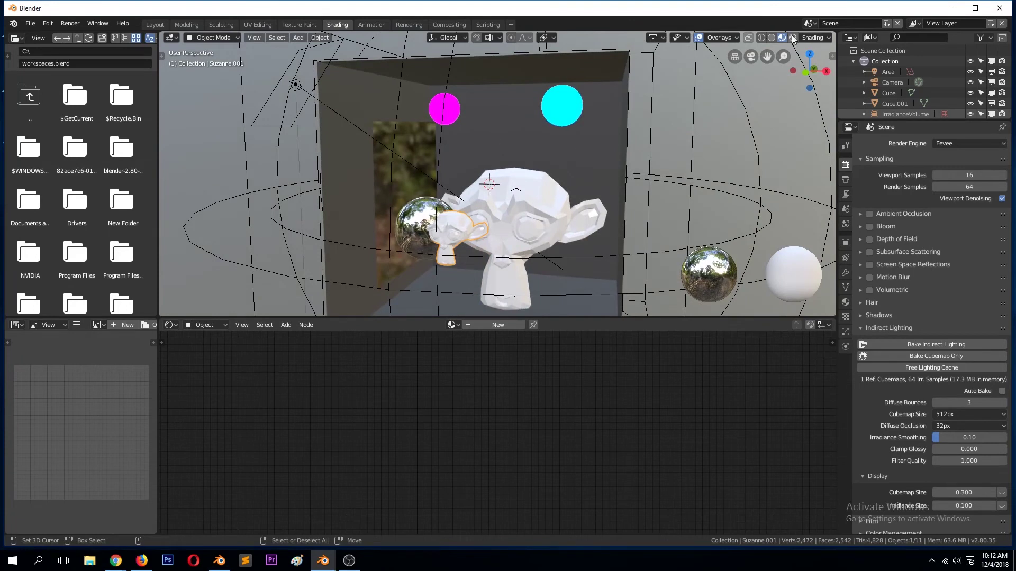
# Enable Scene Lights for the material preview, then return to Rendered shading
pyautogui.click(814, 37)
pyautogui.click(762, 71)
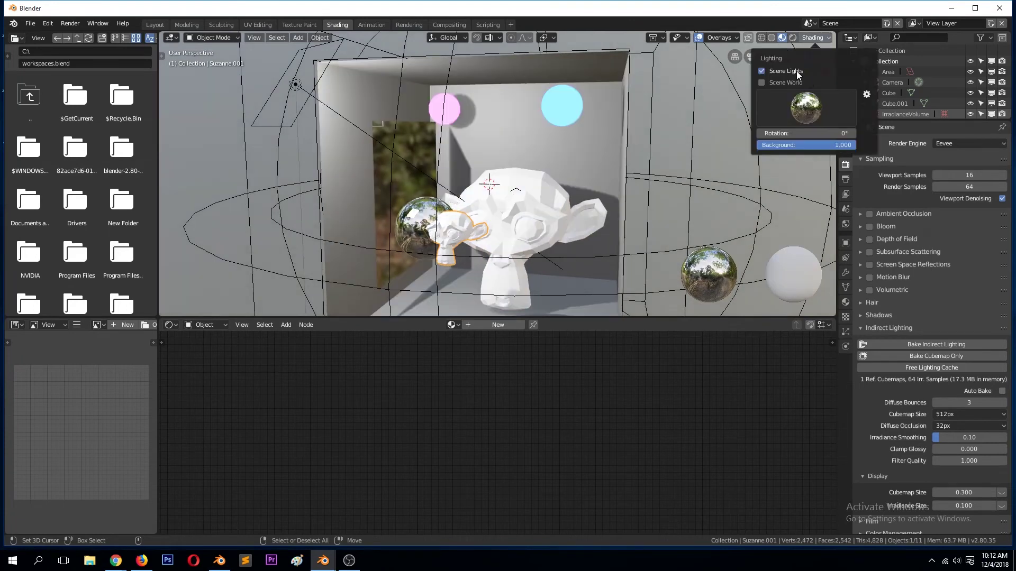
pyautogui.moveTo(476, 175)
pyautogui.mouseDown(button='middle')
pyautogui.moveTo(439, 170)
pyautogui.moveTo(434, 191)
pyautogui.moveTo(526, 163)
pyautogui.moveTo(468, 144)
pyautogui.moveTo(648, 113)
pyautogui.mouseUp(button='middle')
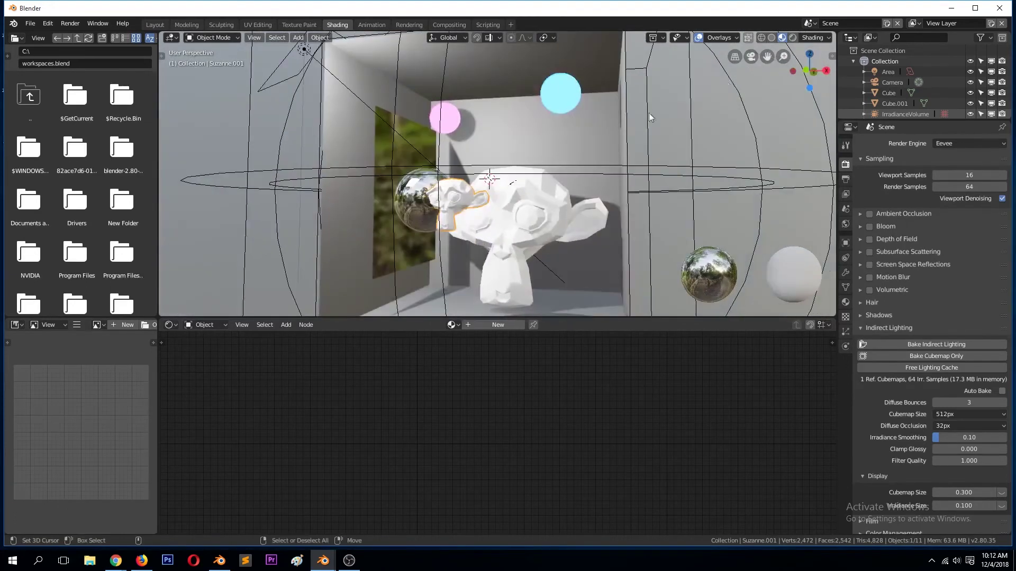
pyautogui.click(792, 38)
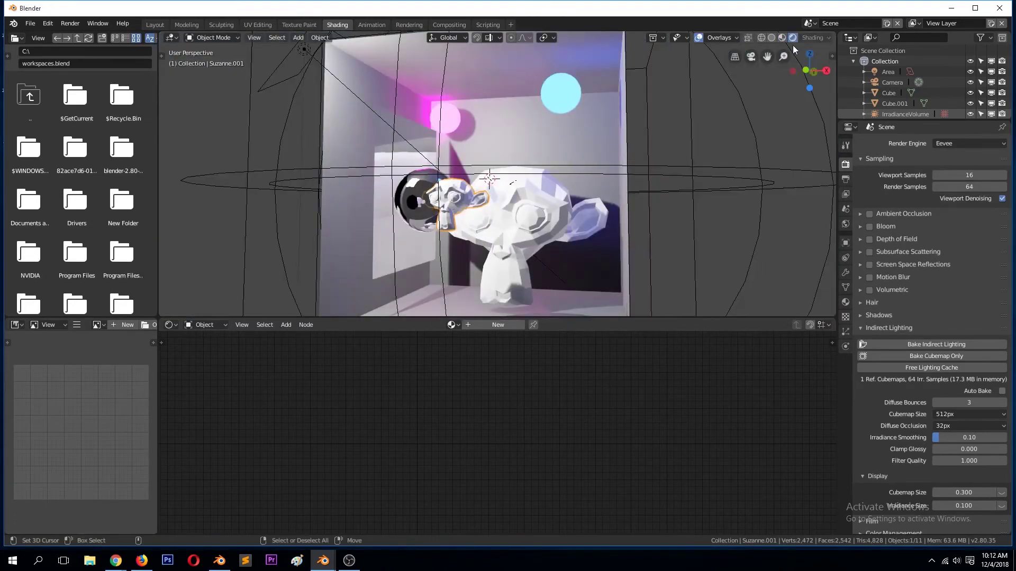
pyautogui.moveTo(646, 142); pyautogui.dragTo(540, 176, button='middle')
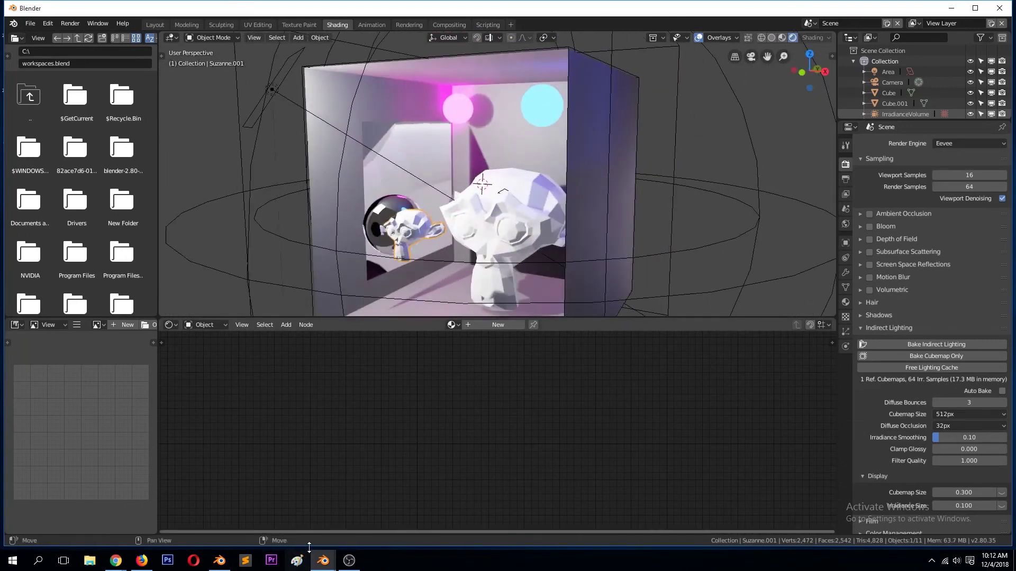
# Switch to the modern buffet.blend Blender window
pyautogui.click(329, 529)
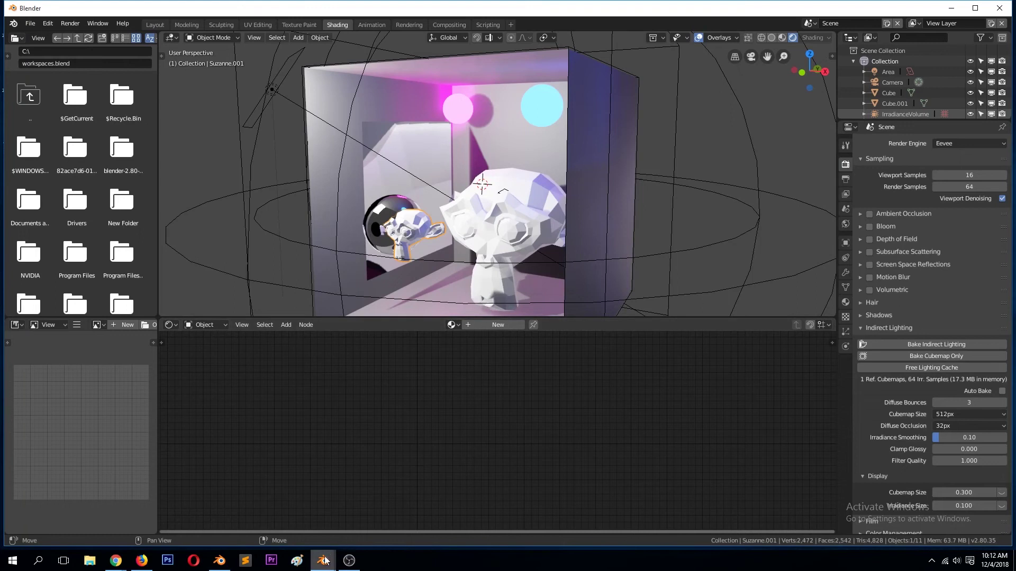
pyautogui.moveTo(325, 560)
pyautogui.click(379, 521)
# Orbit the buffet scene and show its Indirect Lighting bake settings
pyautogui.moveTo(593, 201); pyautogui.dragTo(754, 334, button='middle')
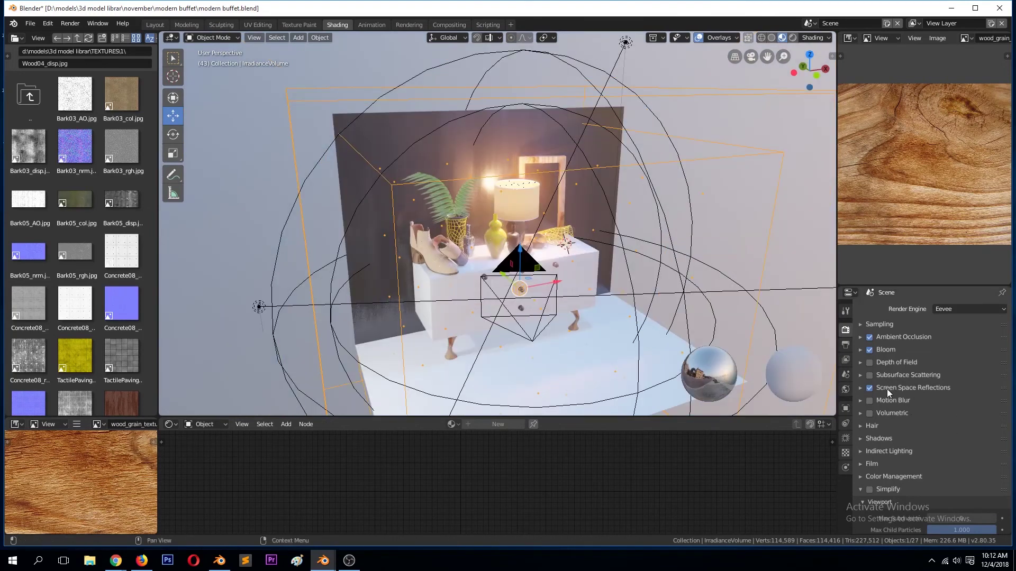
pyautogui.scroll(-5, 862, 414)
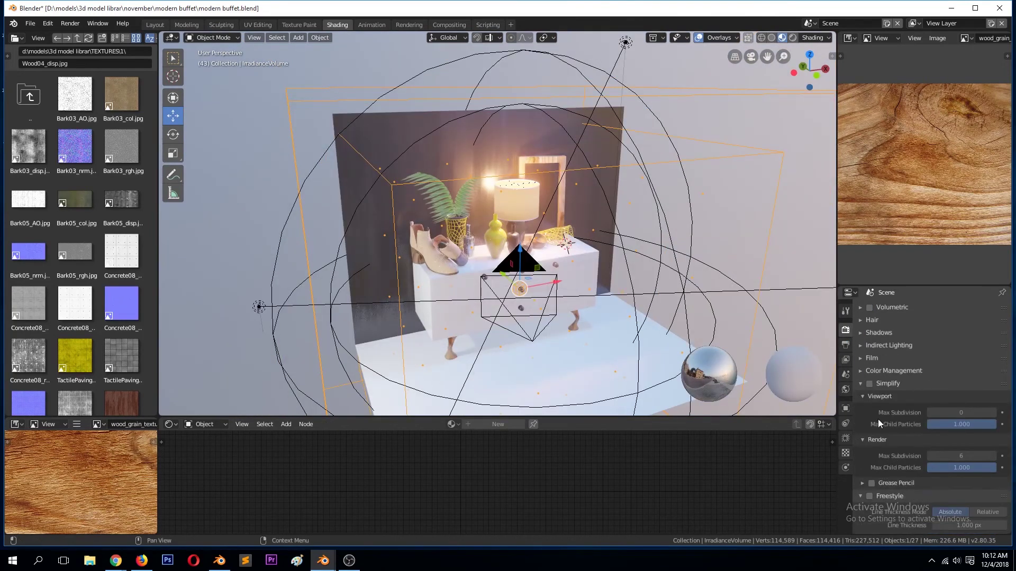
pyautogui.click(901, 345)
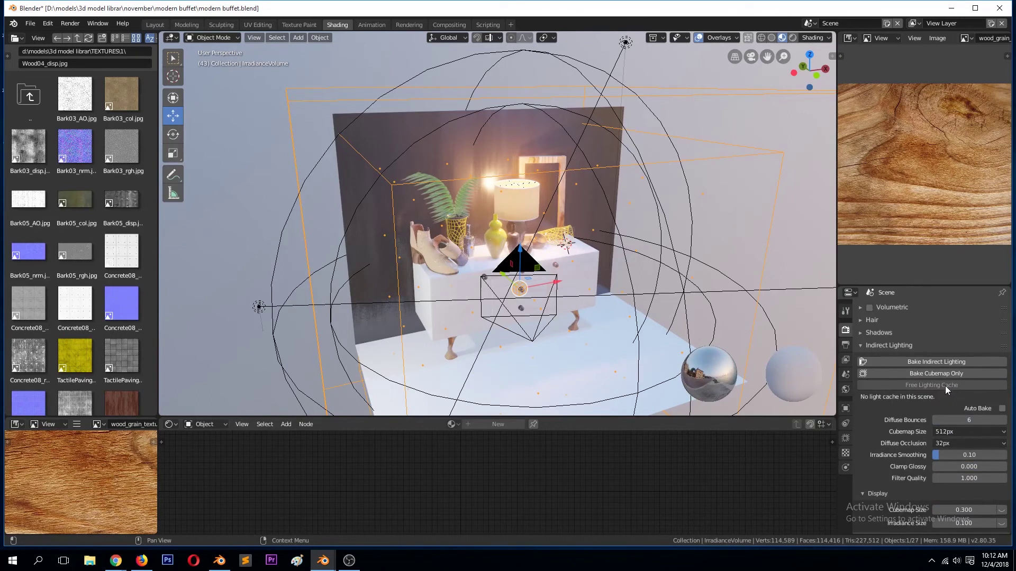
pyautogui.moveTo(614, 311); pyautogui.dragTo(660, 328, button='middle')
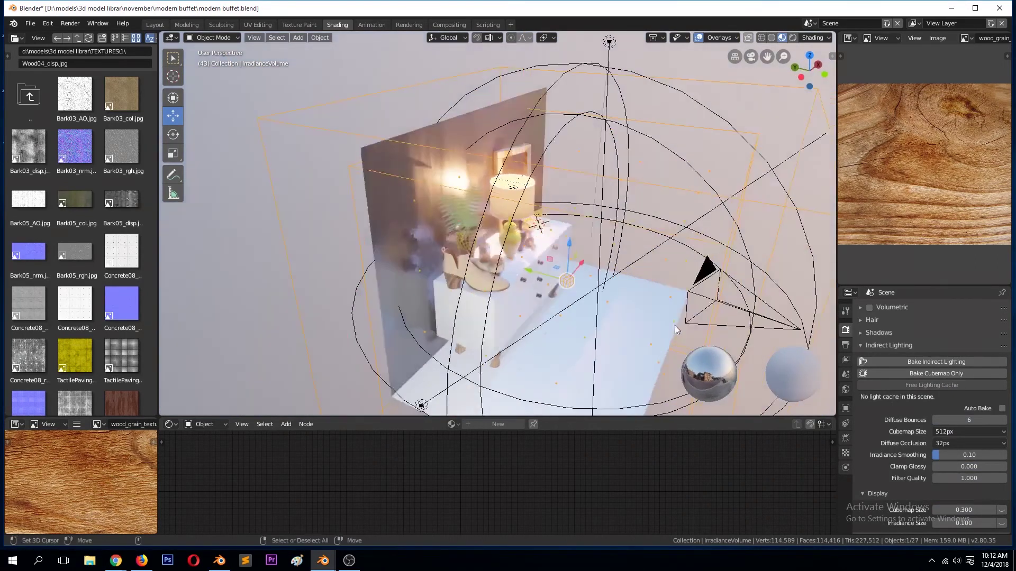
pyautogui.scroll(-4, 521, 232)
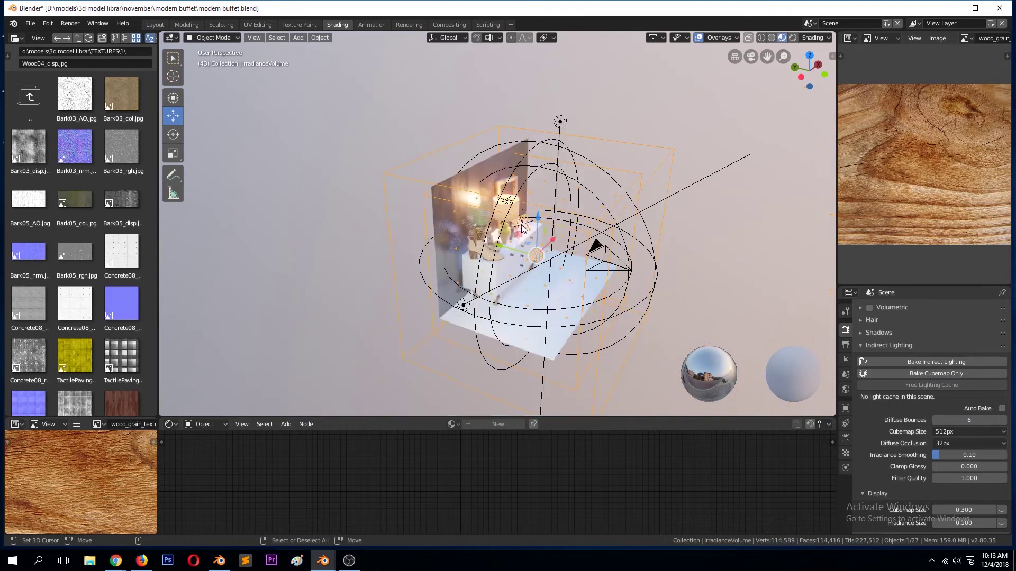
pyautogui.scroll(3, 688, 158)
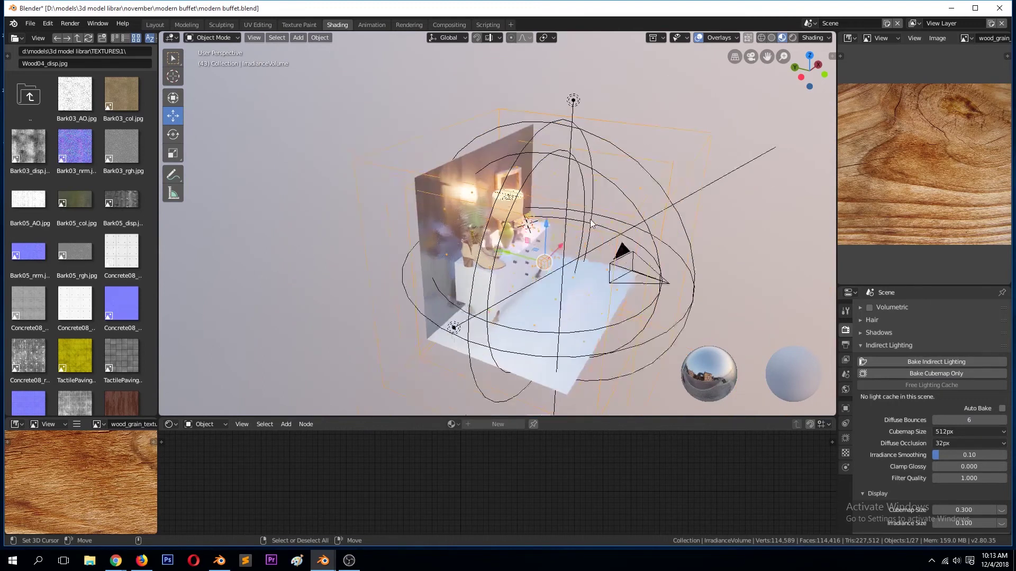
# View the buffet cabinet in Rendered shading from several angles
pyautogui.click(793, 38)
pyautogui.moveTo(661, 95)
pyautogui.mouseDown(button='middle')
pyautogui.moveTo(610, 122)
pyautogui.moveTo(621, 183)
pyautogui.moveTo(717, 147)
pyautogui.mouseUp(button='middle')
pyautogui.scroll(3, 622, 184)
pyautogui.moveTo(685, 176)
pyautogui.mouseDown(button='middle')
pyautogui.moveTo(728, 186)
pyautogui.moveTo(695, 193)
pyautogui.mouseUp(button='middle')
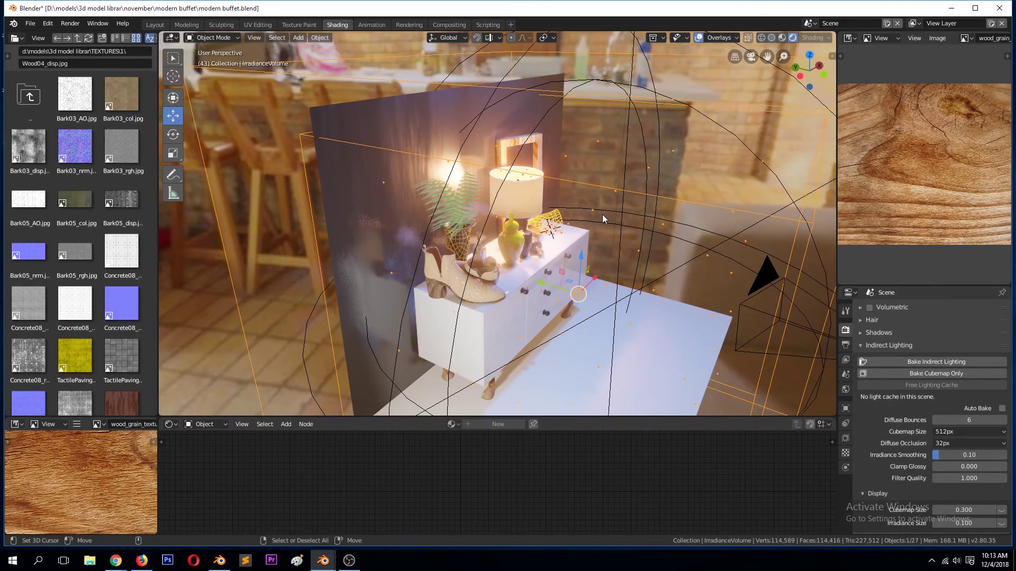
pyautogui.moveTo(602, 214); pyautogui.dragTo(572, 199, button='middle')
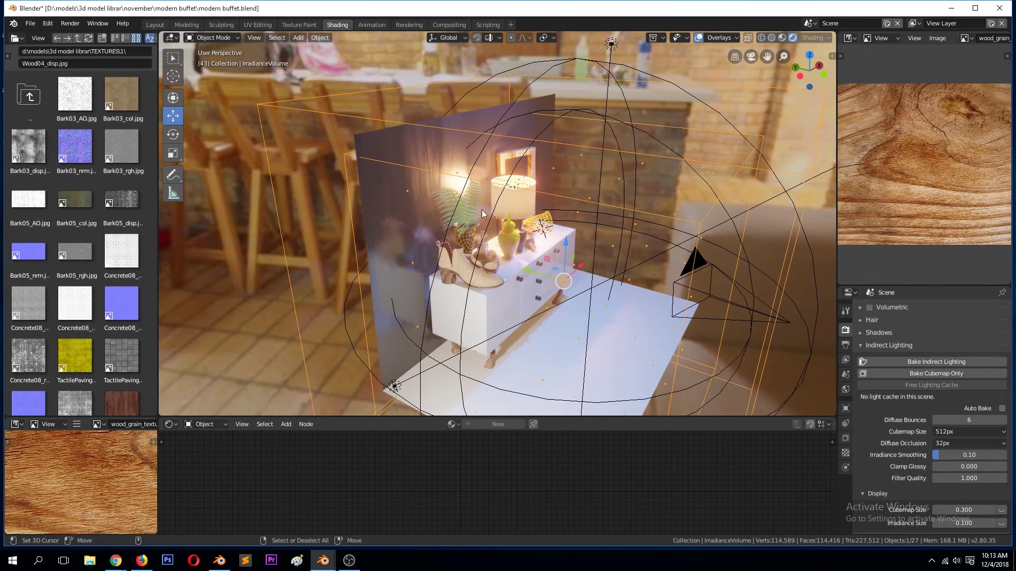
# Extrude backdrop Plane.010 along Y into a box around the buffet, then view through the camera
pyautogui.click(409, 196)
pyautogui.press('Tab')
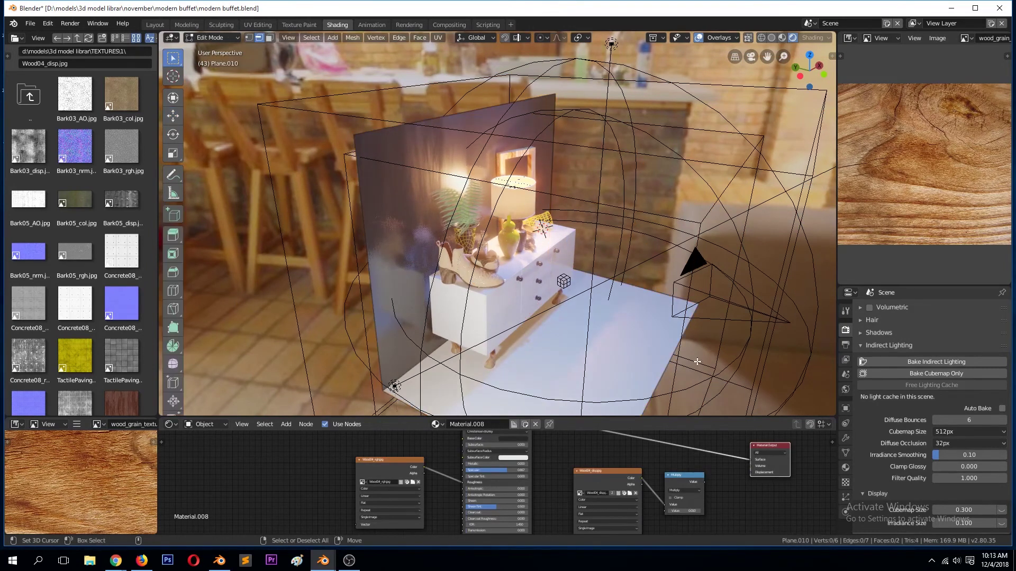
pyautogui.press('Tab')
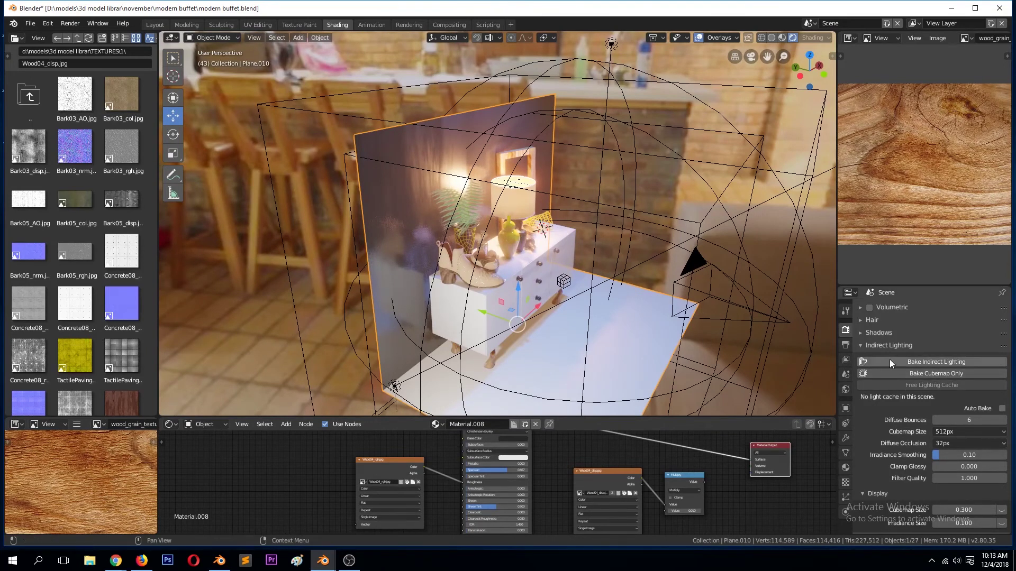
pyautogui.press('Tab')
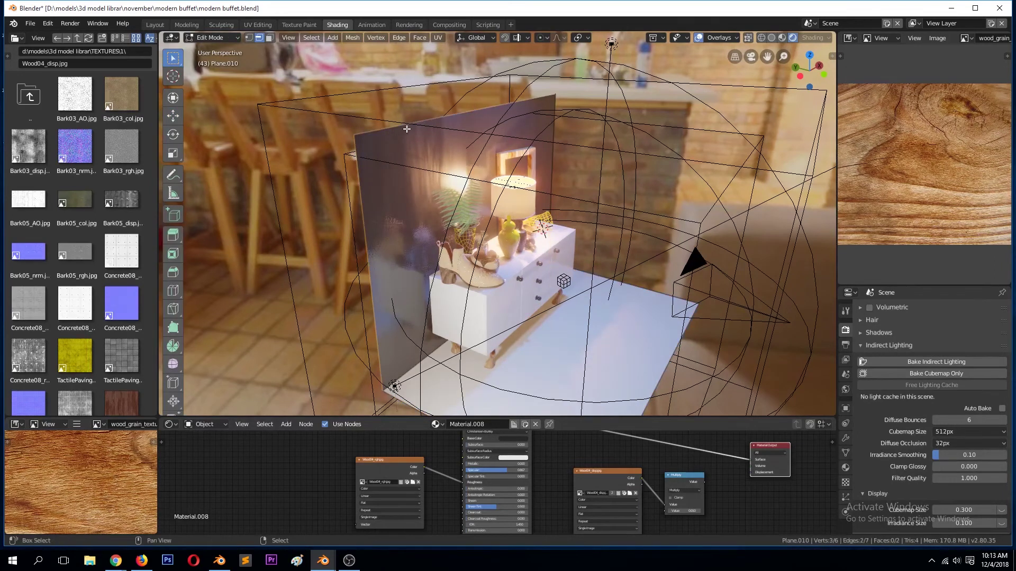
pyautogui.press('e')
pyautogui.press('y')
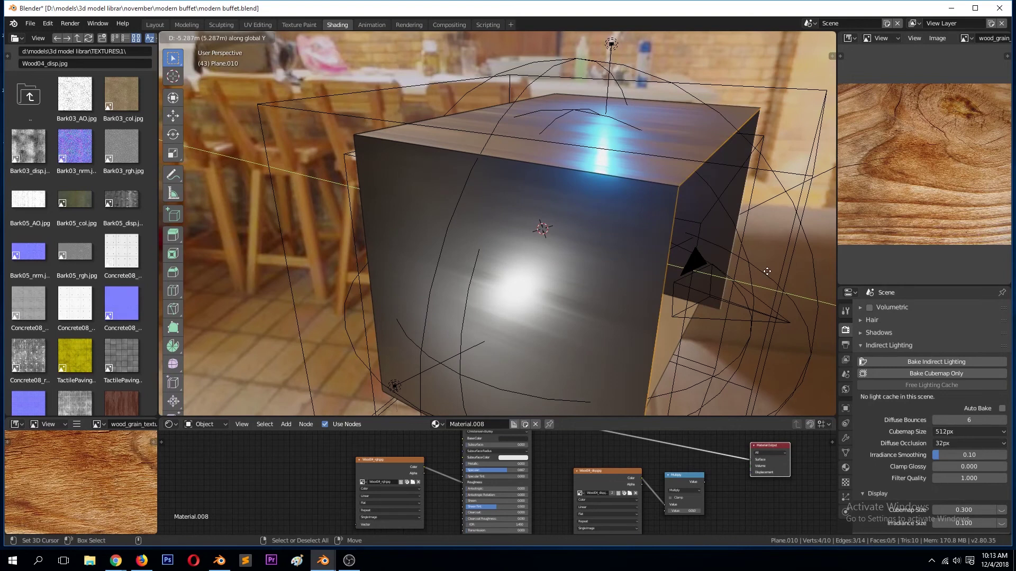
pyautogui.click(737, 264)
pyautogui.press('Tab')
pyautogui.moveTo(738, 264); pyautogui.dragTo(660, 242, button='middle')
pyautogui.scroll(2, 660, 242)
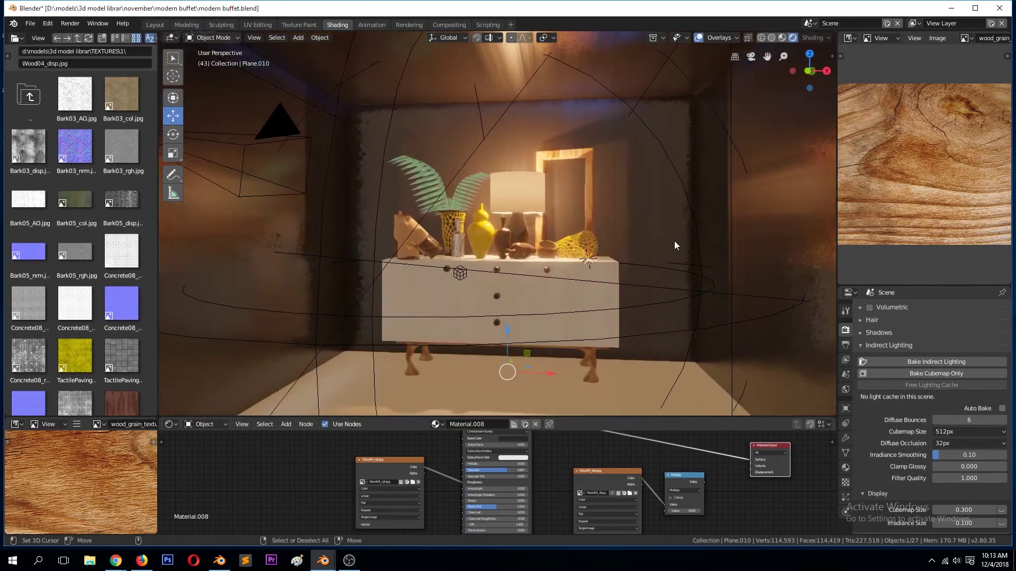
pyautogui.press('KP_0')
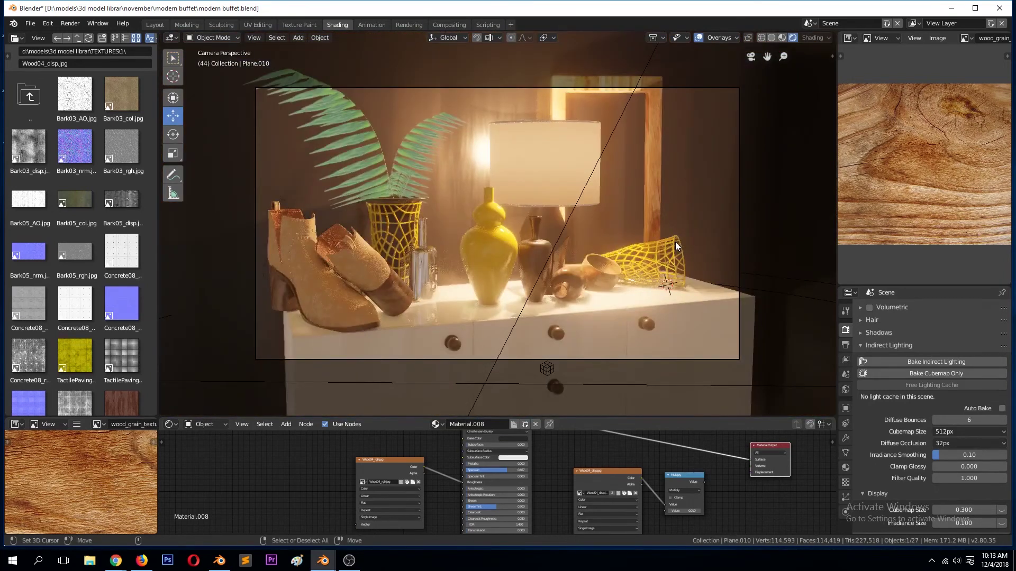
# Bake the buffet's indirect lighting into a 17.3 MB cache of 1 cubemap and 64 samples
pyautogui.click(936, 363)
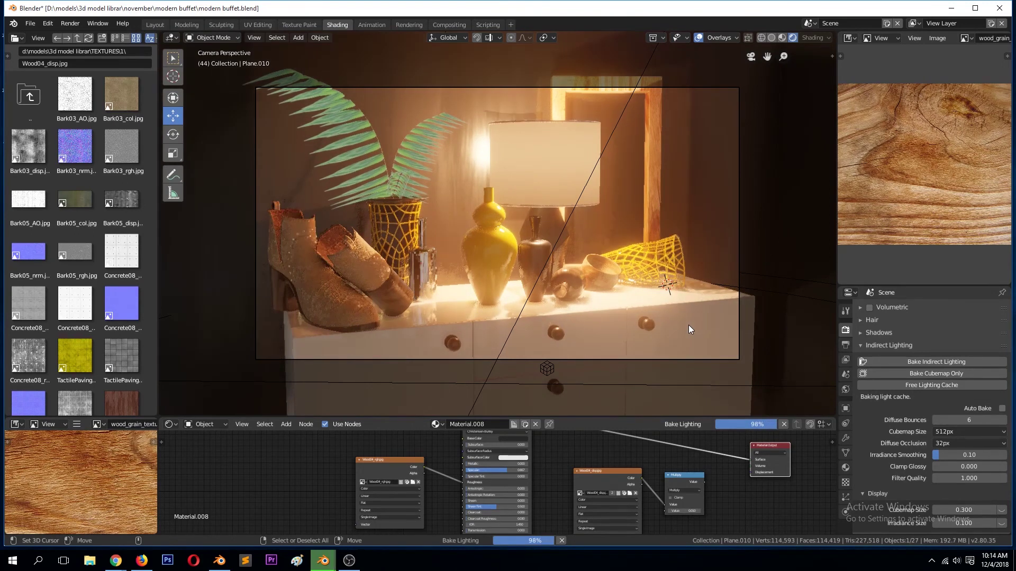
pyautogui.moveTo(656, 317); pyautogui.dragTo(585, 322, button='middle')
pyautogui.scroll(-4, 658, 326)
pyautogui.scroll(2, 631, 319)
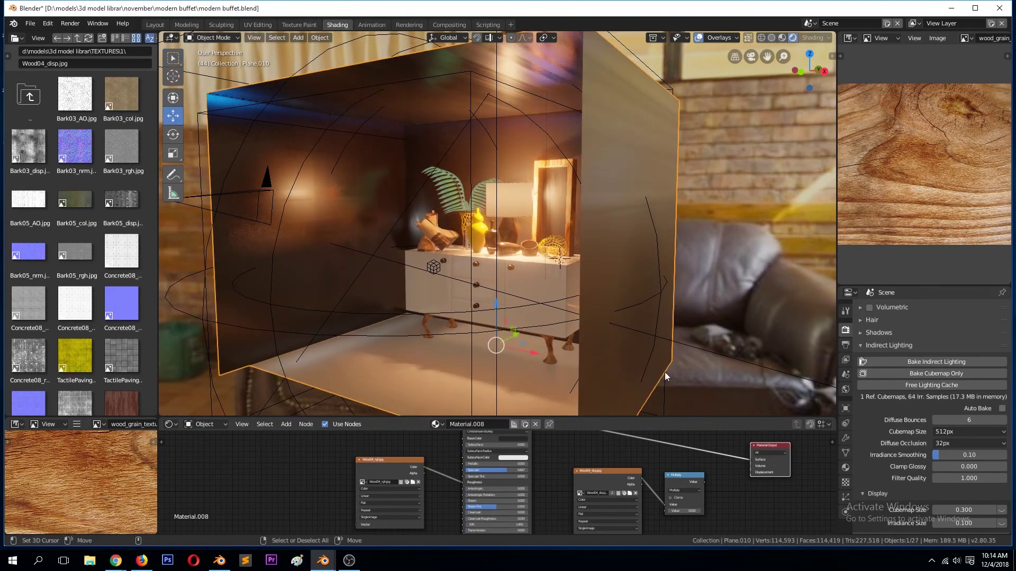
# In Edit Mode with face select, select the box faces around the cabinet
pyautogui.moveTo(516, 284); pyautogui.dragTo(500, 267, button='middle')
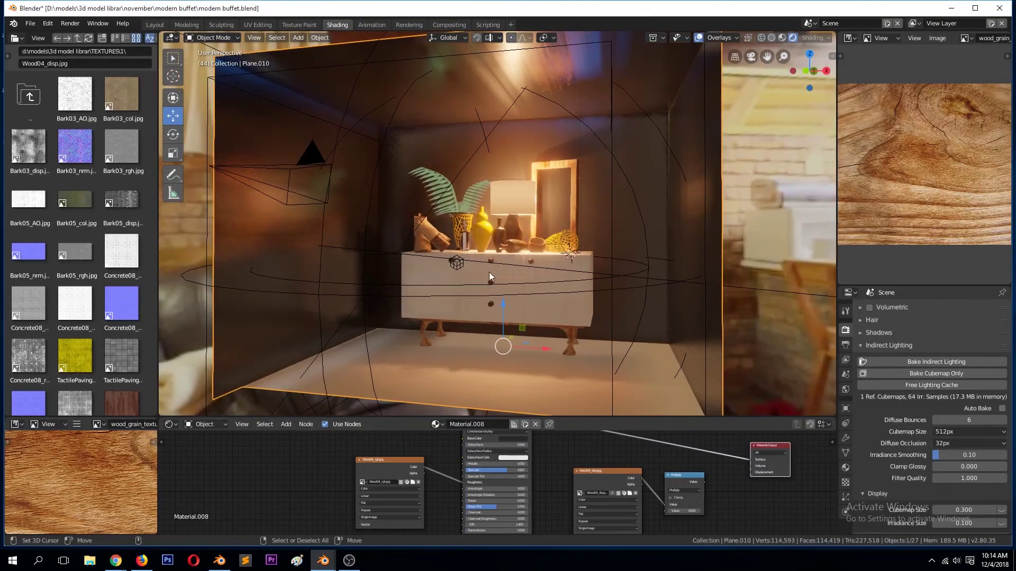
pyautogui.press('Tab')
pyautogui.press('KP_Decimal')
pyautogui.press('3')
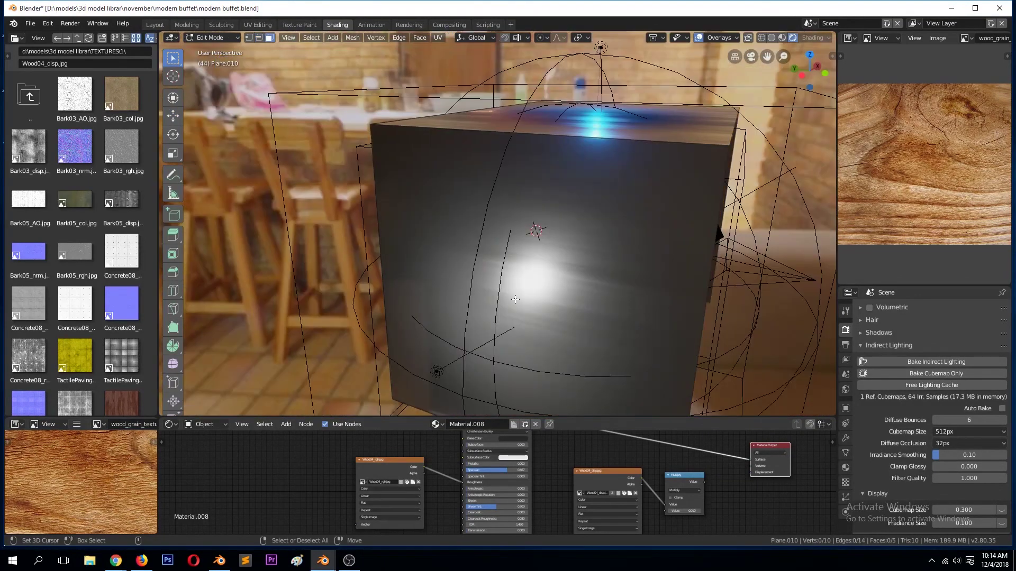
pyautogui.click(659, 222)
pyautogui.moveTo(659, 223); pyautogui.dragTo(485, 290, button='middle')
pyautogui.keyDown('ctrl'); pyautogui.click(464, 307); pyautogui.keyUp('ctrl')
pyautogui.rightClick(465, 307)
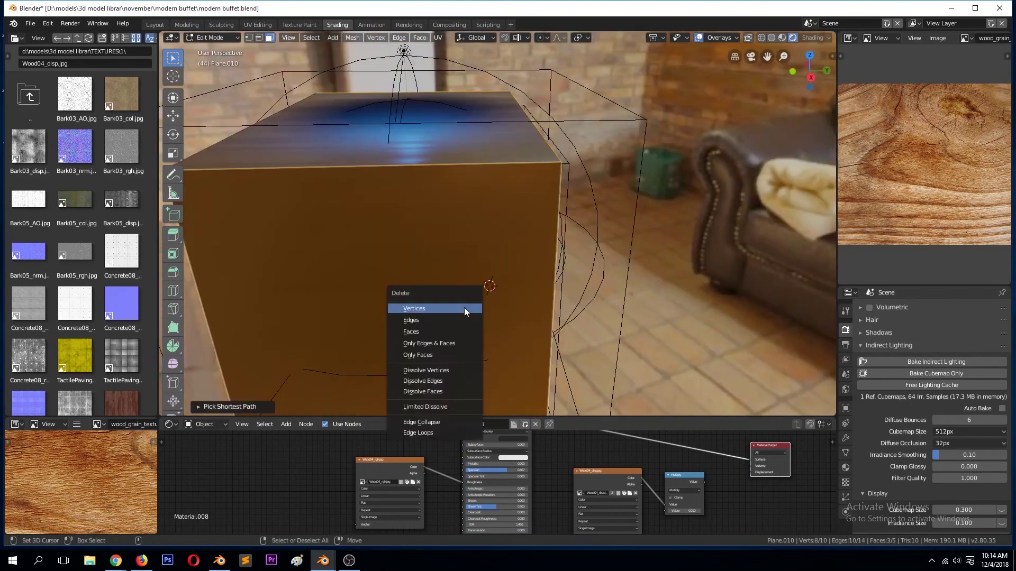
# Try deleting the selected box faces, undoing each attempt
pyautogui.press('x')
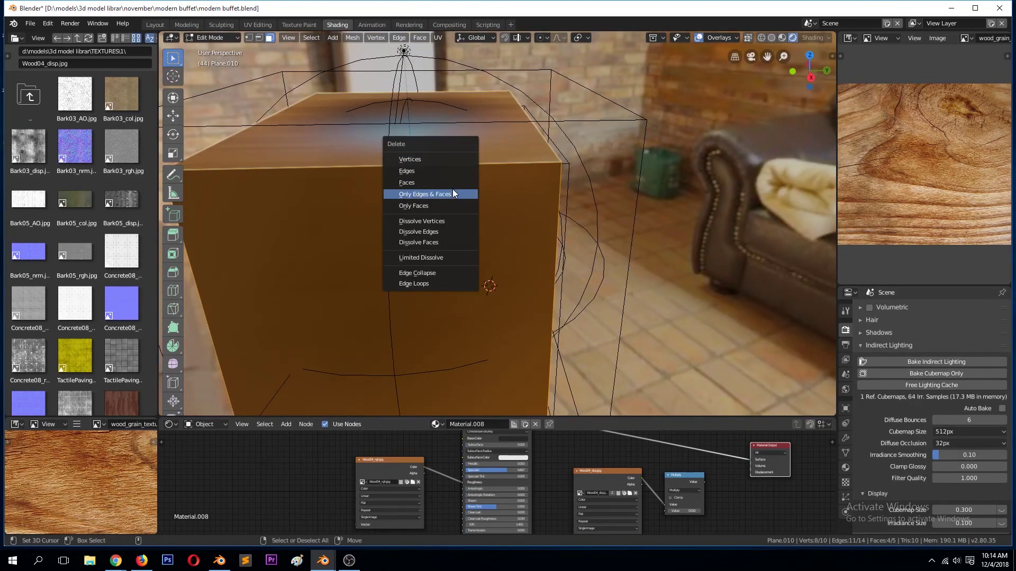
pyautogui.click(450, 186)
pyautogui.hotkey('ctrl', 'z')
pyautogui.moveTo(446, 189); pyautogui.dragTo(534, 201, button='middle')
pyautogui.scroll(3, 546, 205)
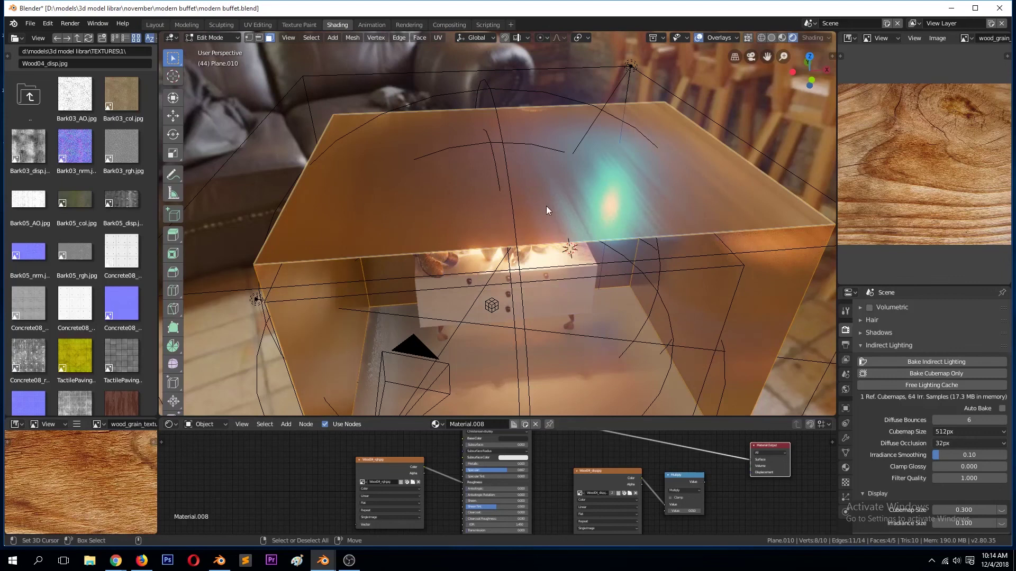
pyautogui.press('x')
pyautogui.click(538, 208)
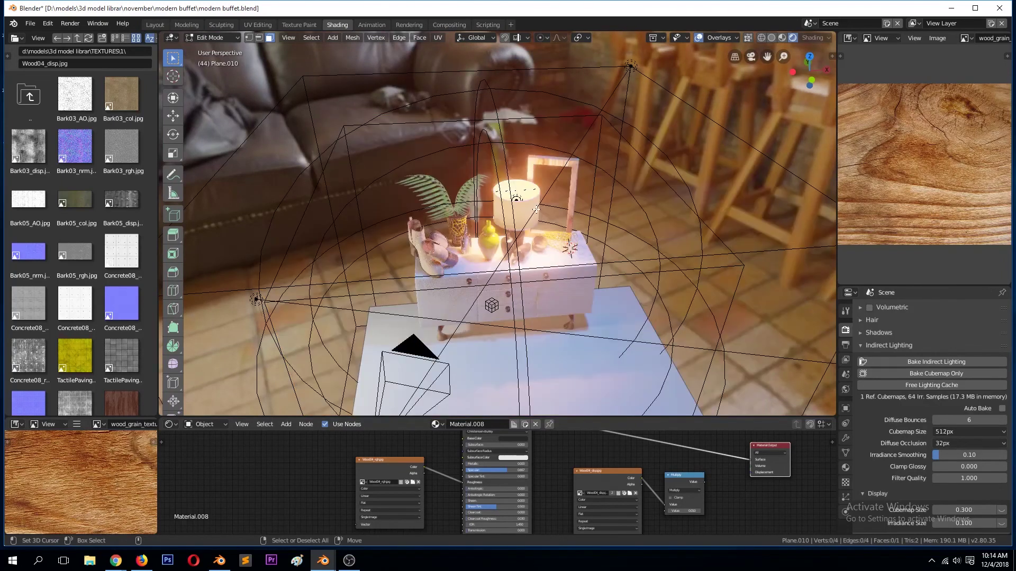
pyautogui.hotkey('ctrl', 'z')
# Delete the box faces leaving only the back wall, exit Edit Mode and deselect
pyautogui.scroll(3, 605, 228)
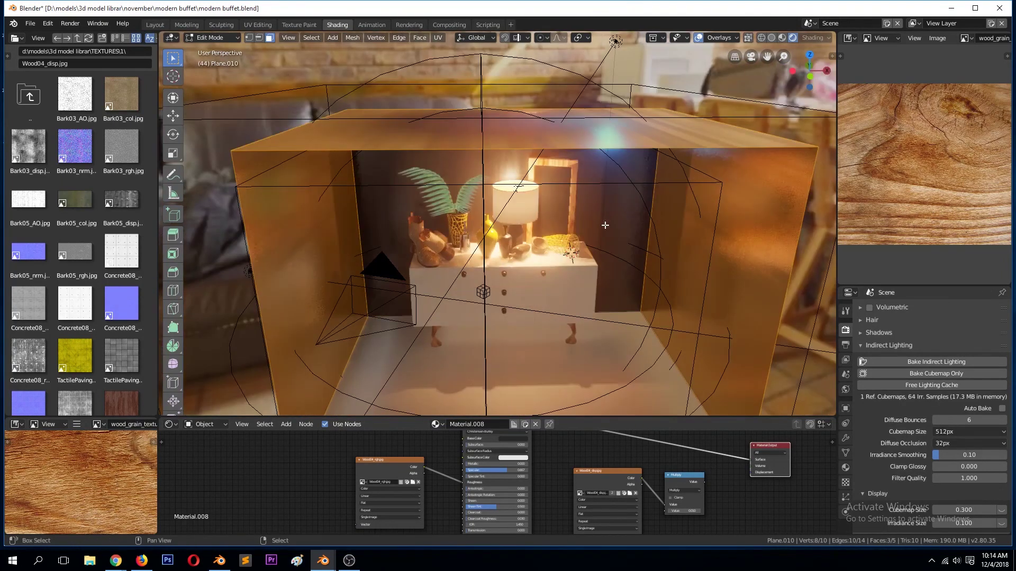
pyautogui.press('x')
pyautogui.click(598, 224)
pyautogui.press('Tab')
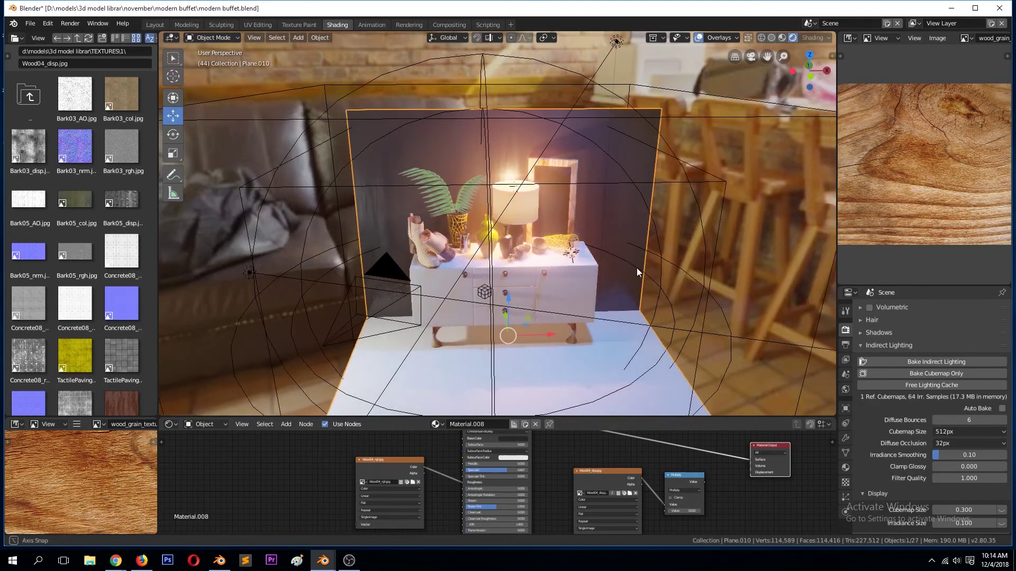
pyautogui.moveTo(637, 268); pyautogui.dragTo(696, 265, button='middle')
pyautogui.click(662, 284)
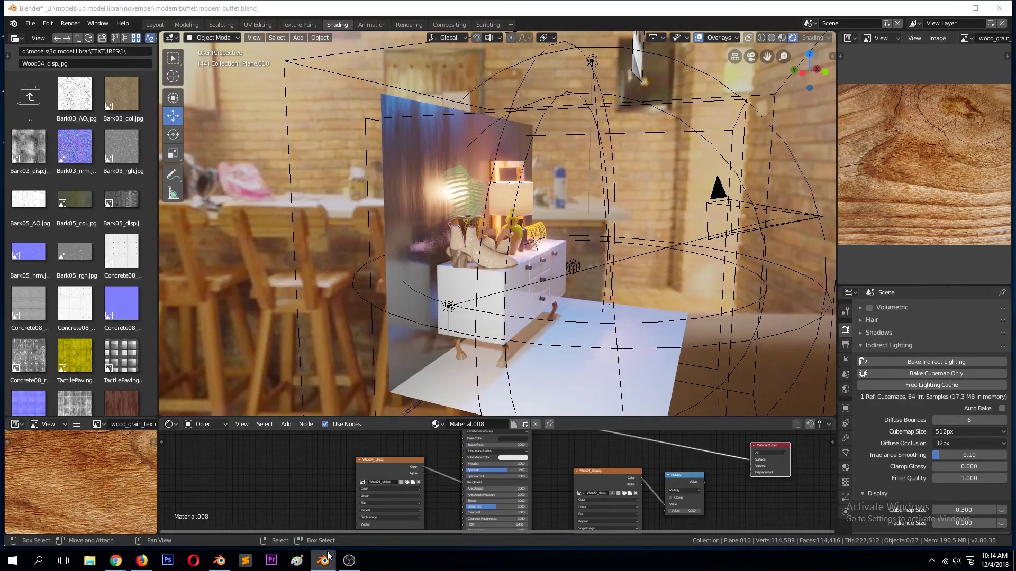
# Free the baked light cache in the Suzanne cube scene window
pyautogui.moveTo(323, 561)
pyautogui.click(300, 504)
pyautogui.moveTo(459, 313); pyautogui.dragTo(592, 302, button='middle')
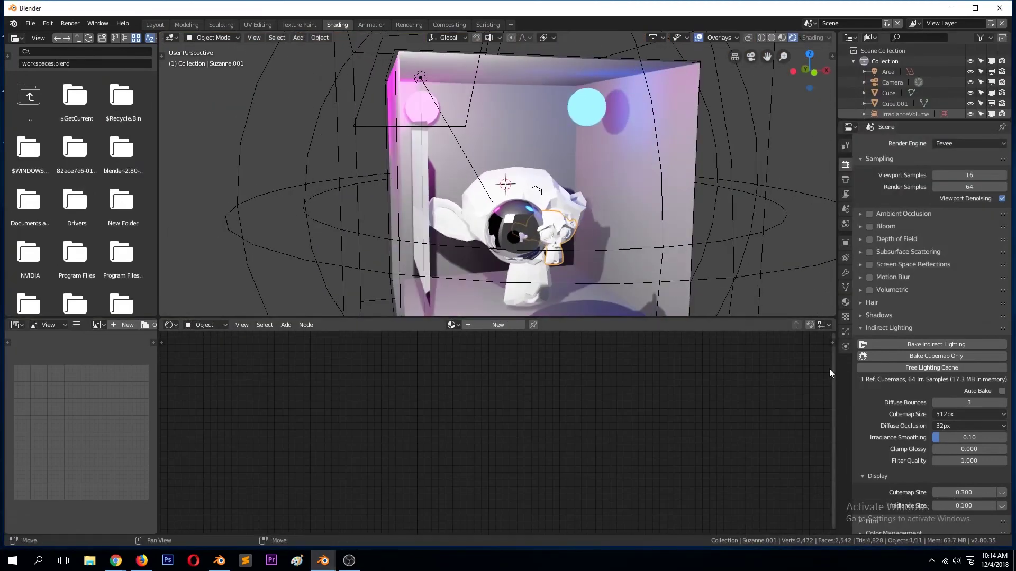
pyautogui.click(911, 369)
pyautogui.click(529, 240)
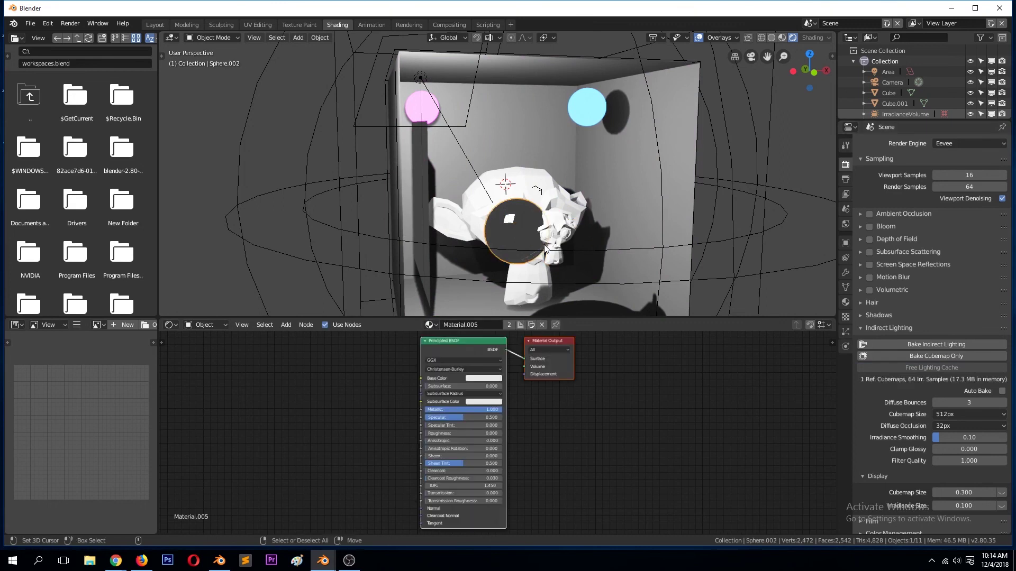
# Return to the modern buffet window, then bring the YouTube channel page forward
pyautogui.click(323, 561)
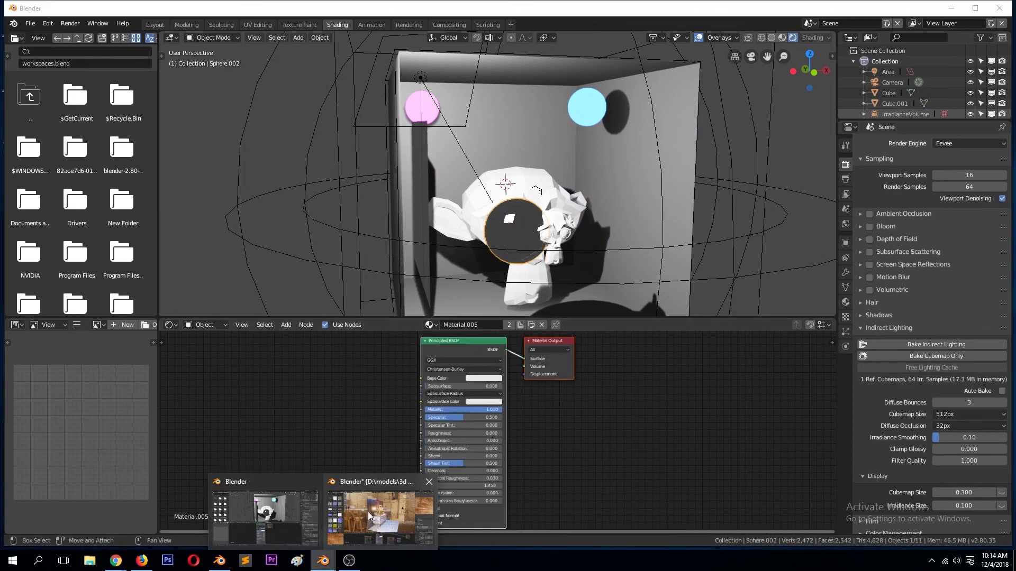
pyautogui.click(367, 512)
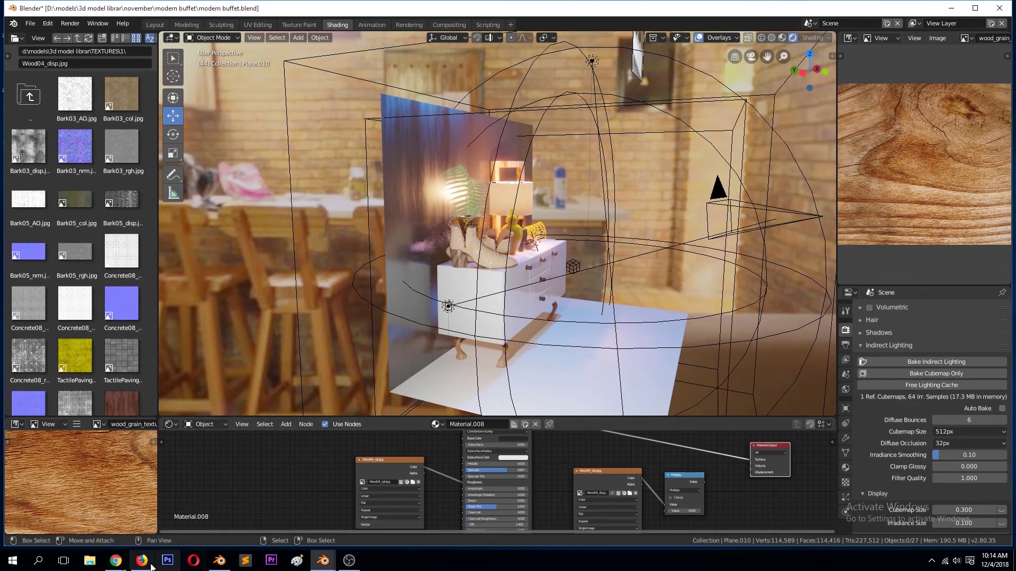
pyautogui.click(115, 561)
pyautogui.click(169, 511)
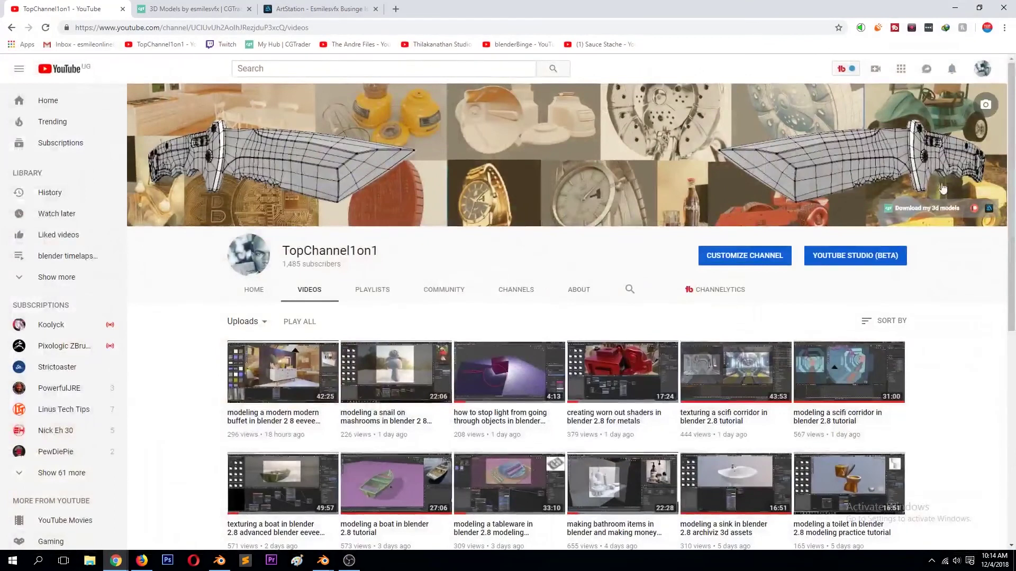